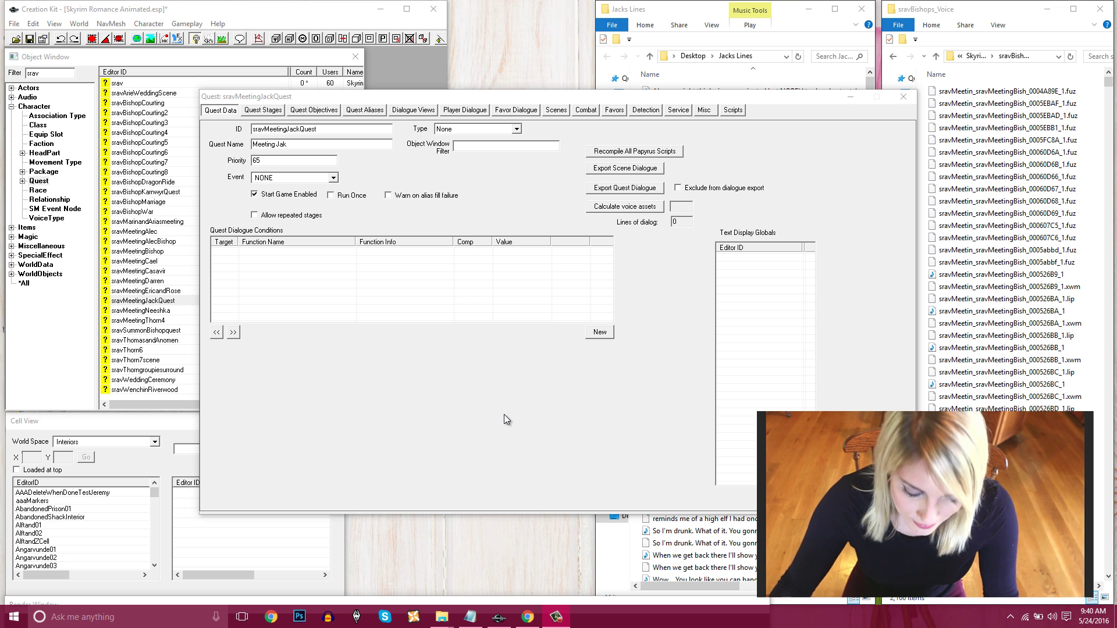
# - Switch to the Google Docs script and highlight Jack's opening line in the Winking Skeever night scene
pyautogui.click(526, 617)
pyautogui.scroll(-10, 891, 235)
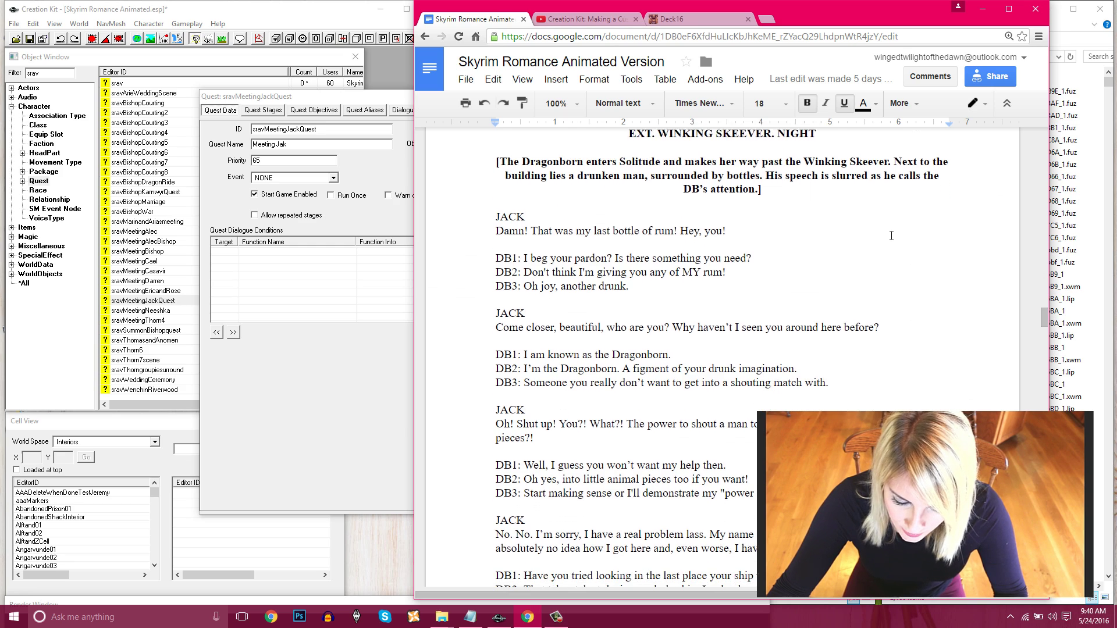
pyautogui.scroll(5, 562, 266)
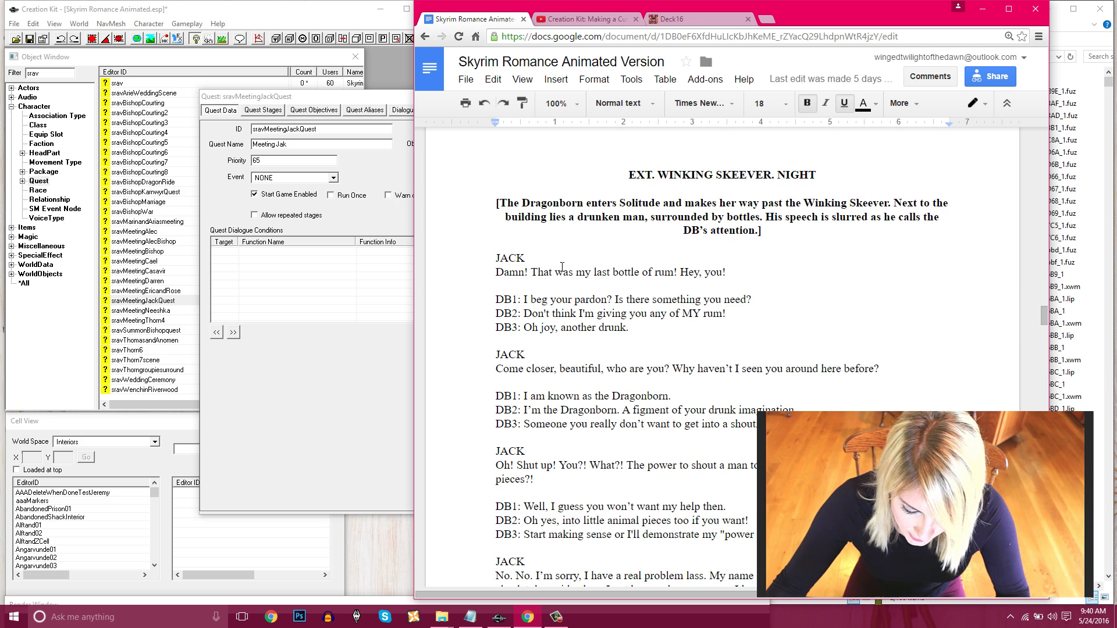
pyautogui.moveTo(493, 254); pyautogui.dragTo(740, 269)
pyautogui.click(745, 273)
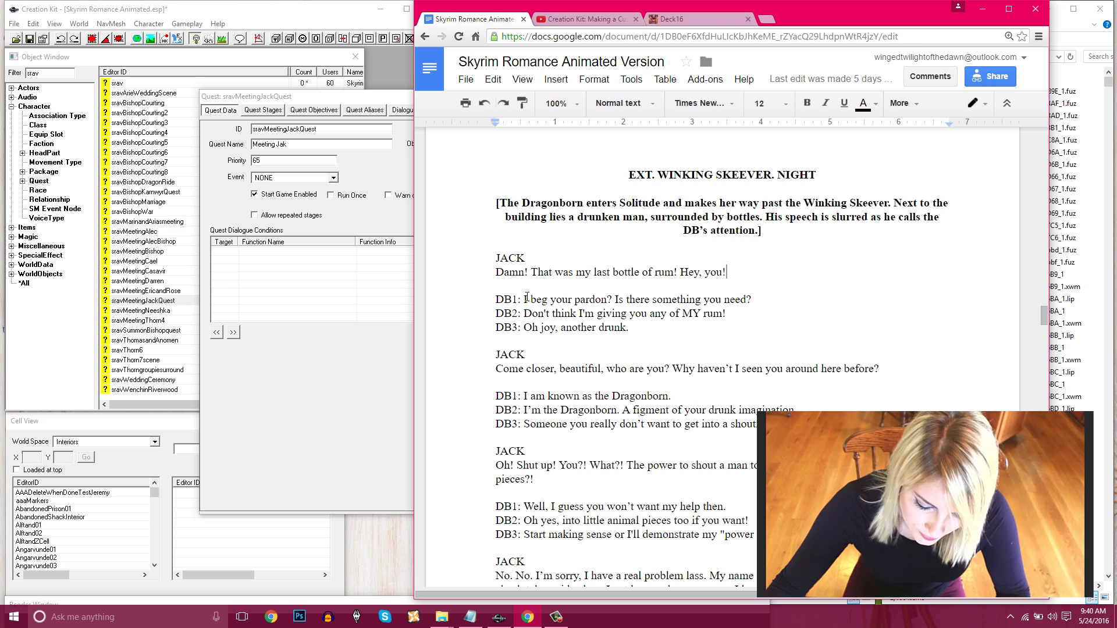
pyautogui.moveTo(729, 273); pyautogui.dragTo(495, 273)
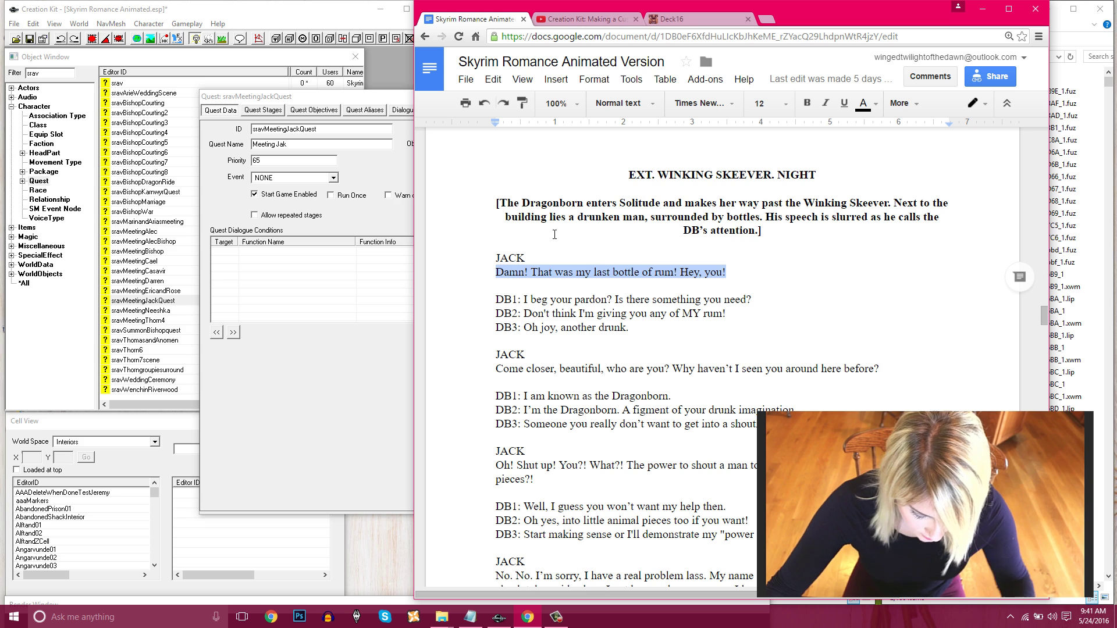
# - Switch to the Creation Kit and create a dialogue view named sravMeetingJackQuestForcegreet in the sravMeetingJackQuest quest
pyautogui.click(365, 168)
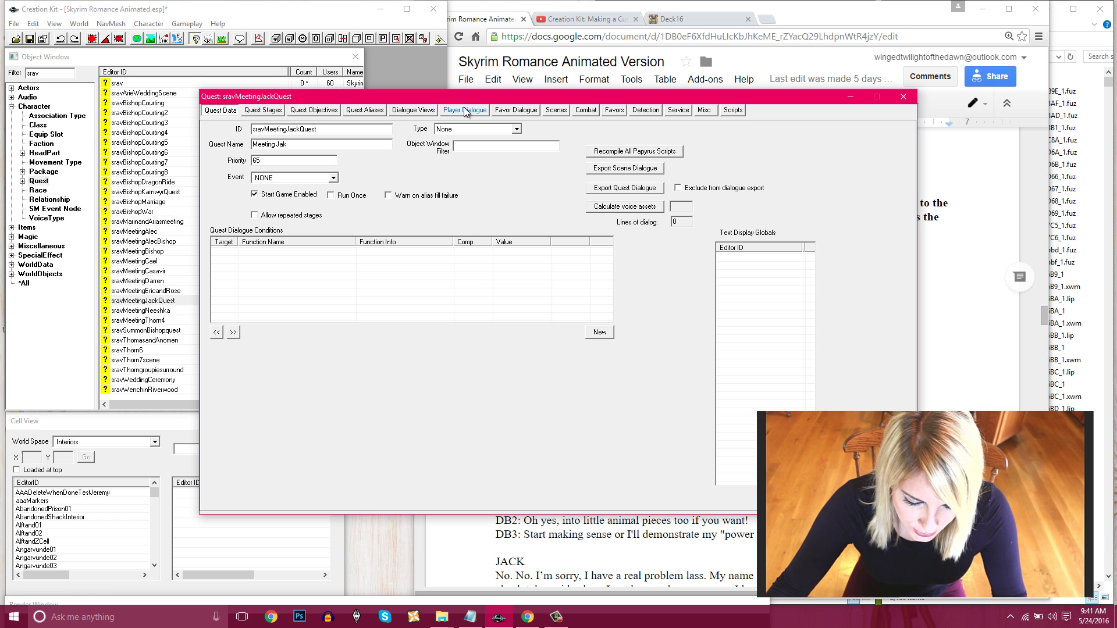
pyautogui.click(431, 112)
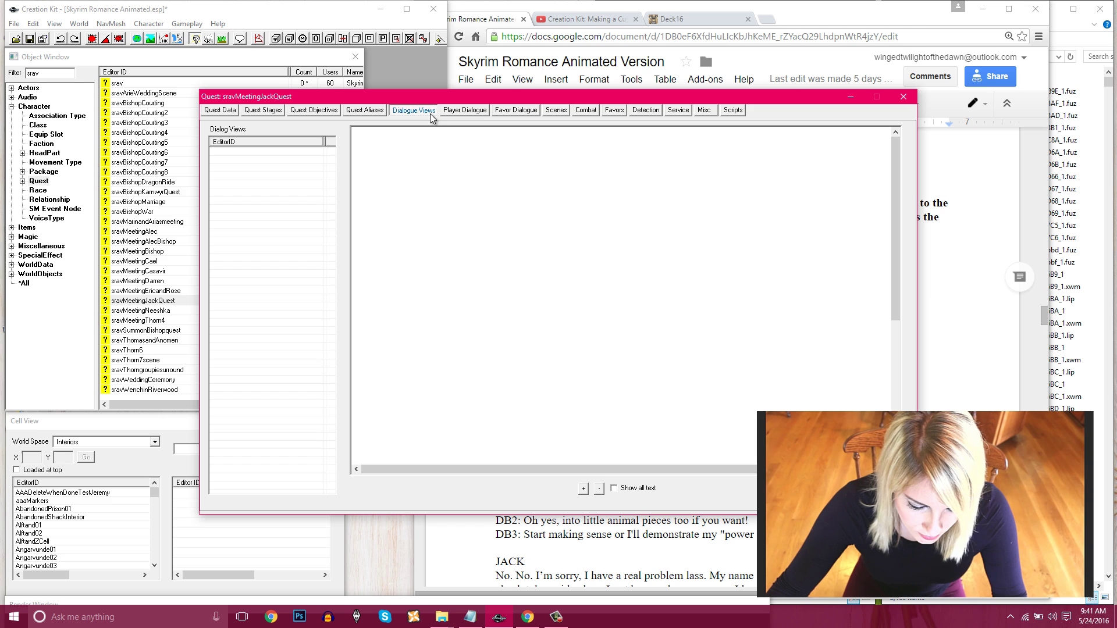
pyautogui.rightClick(241, 172)
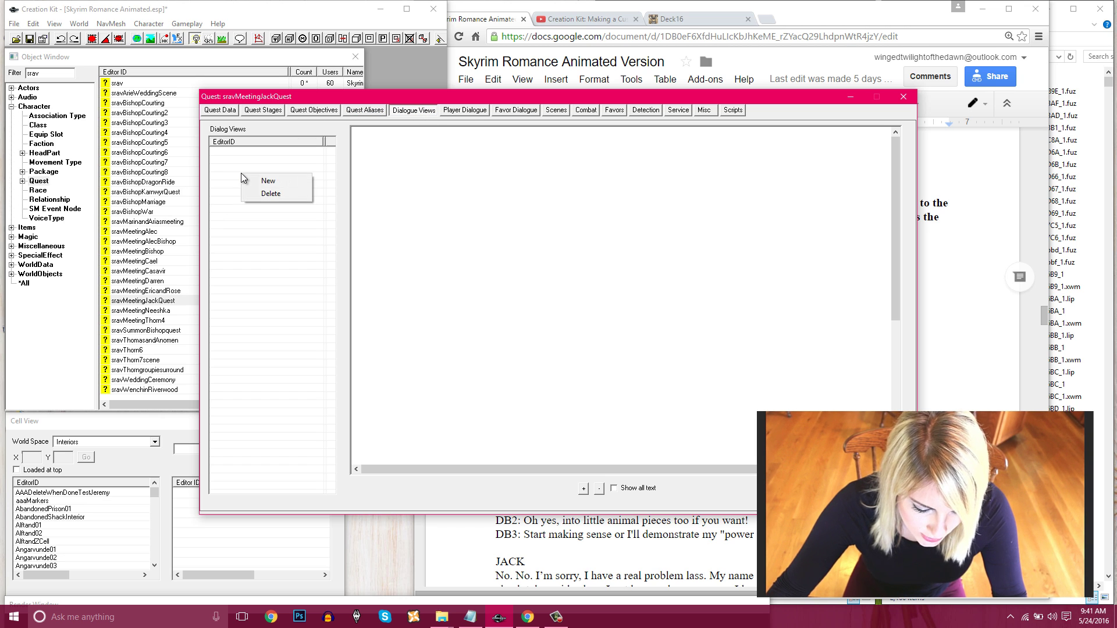
pyautogui.click(267, 180)
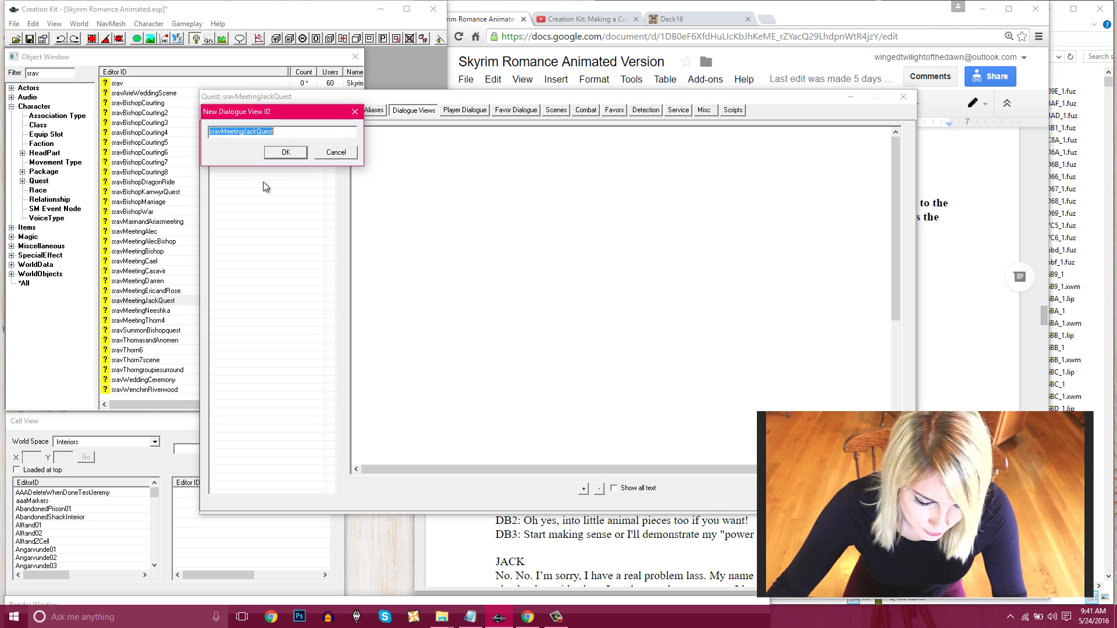
pyautogui.click(292, 132)
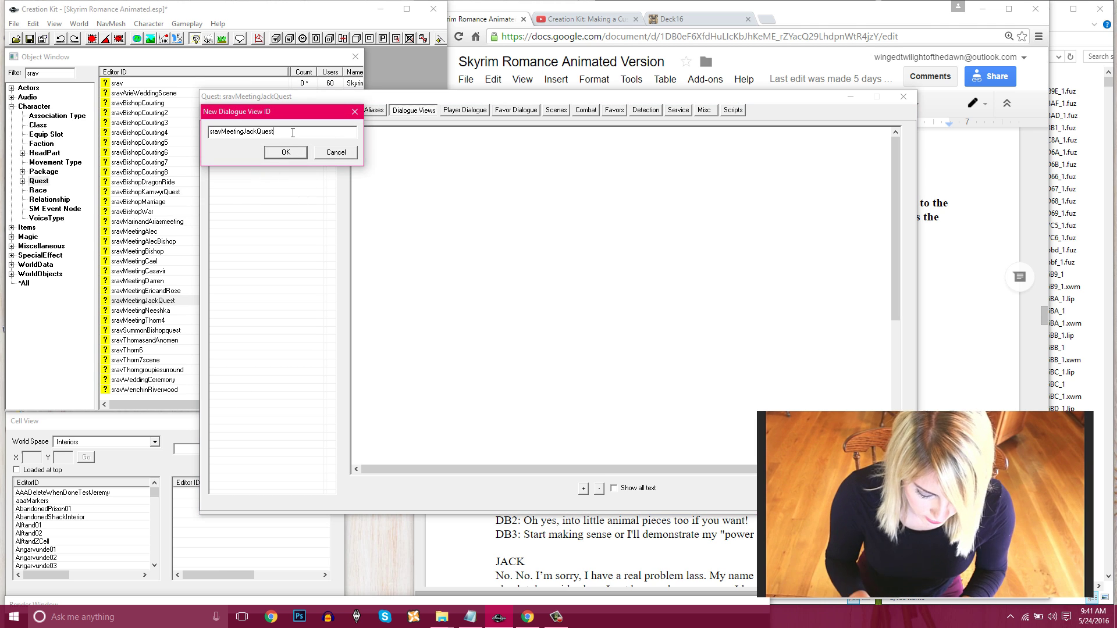
pyautogui.write('Forced')
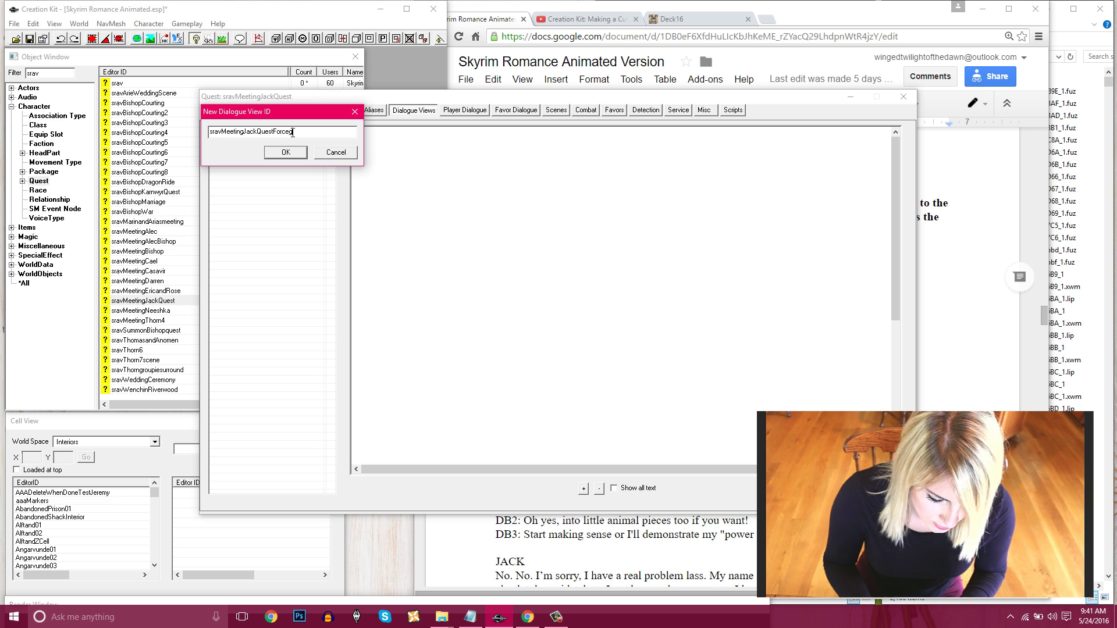
pyautogui.write('reet')
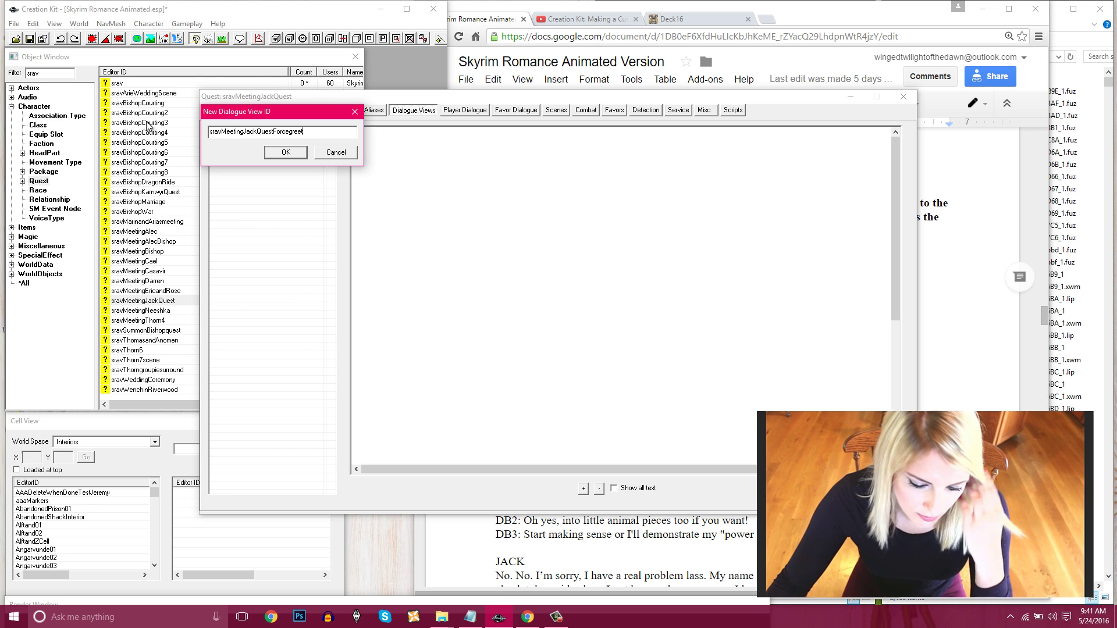
pyautogui.click(285, 152)
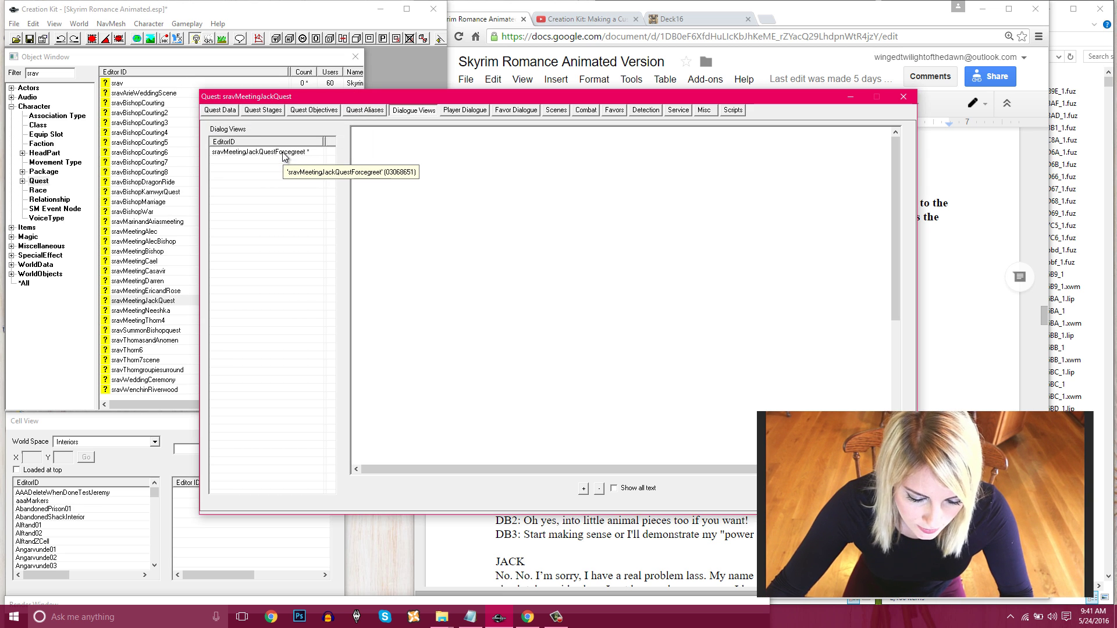
# - Create a branch with the ID sravMeetingJackQuestConversation in the sravMeetingJackQuestForcegreet dialogue view
pyautogui.click(285, 153)
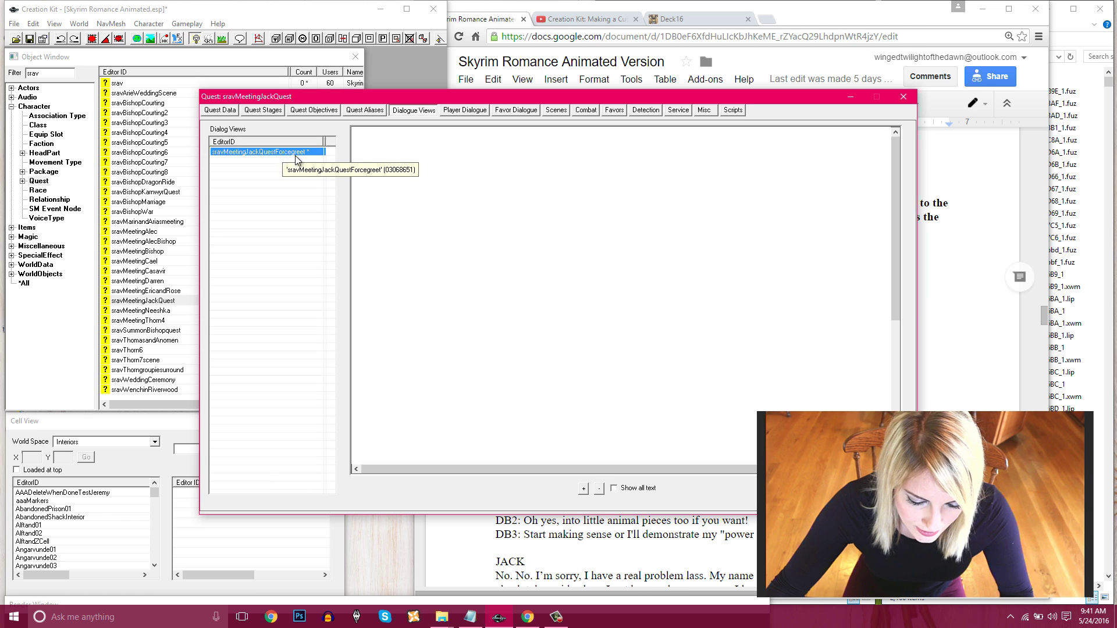
pyautogui.rightClick(423, 199)
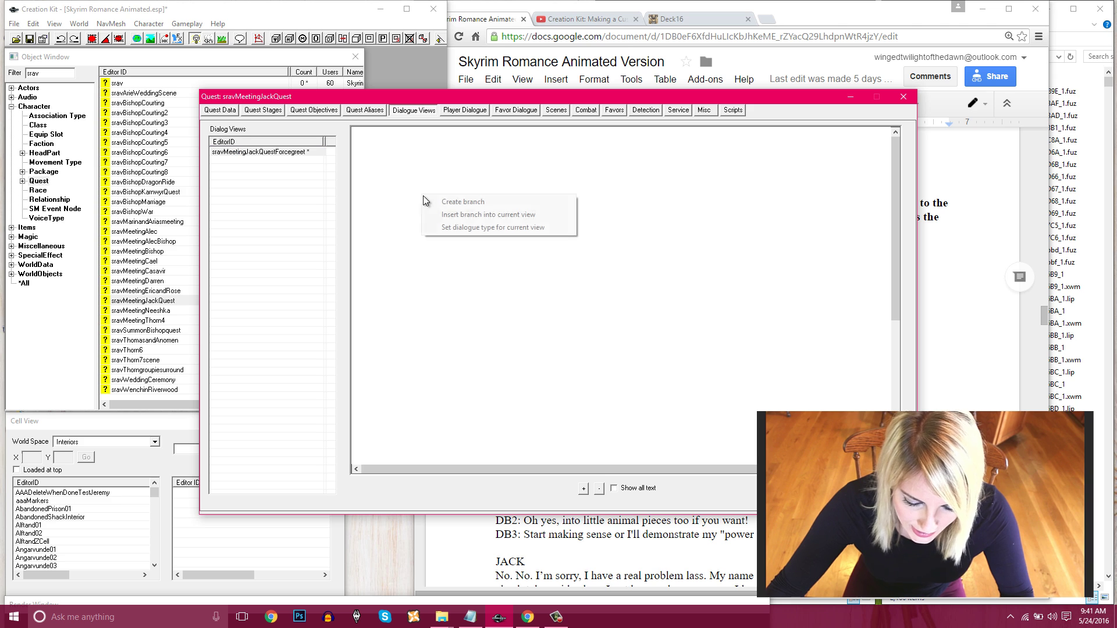
pyautogui.click(466, 201)
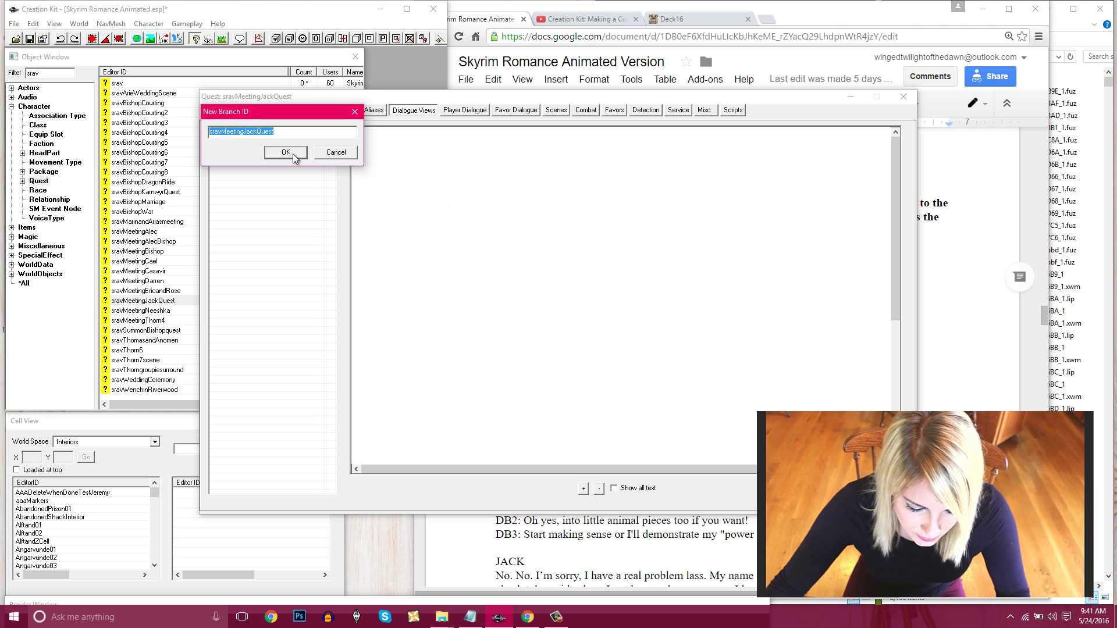
pyautogui.click(286, 152)
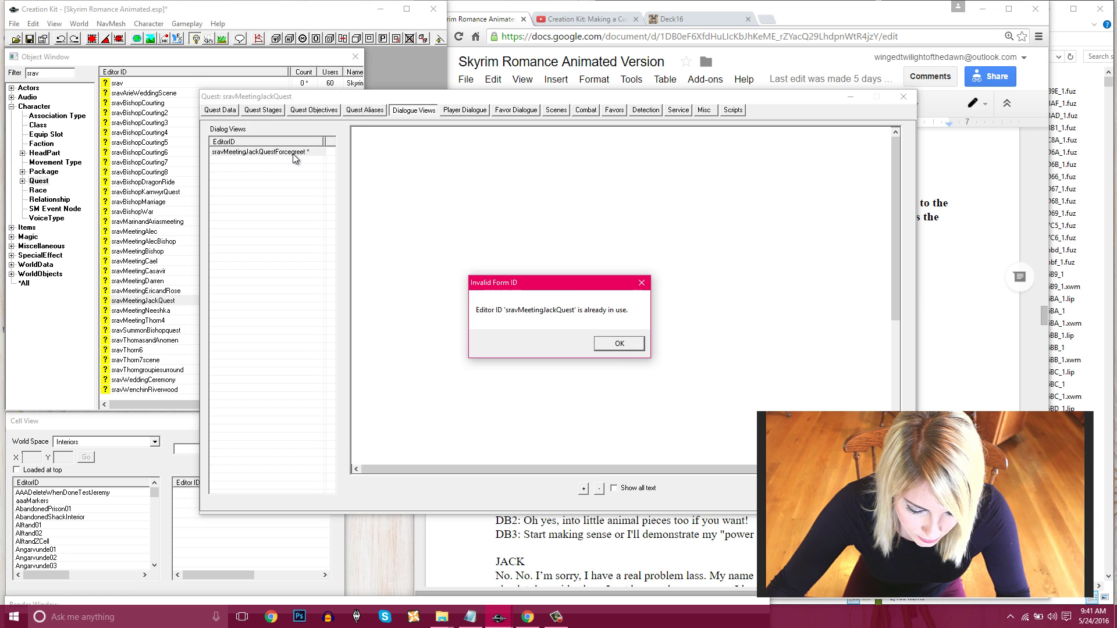
pyautogui.click(608, 345)
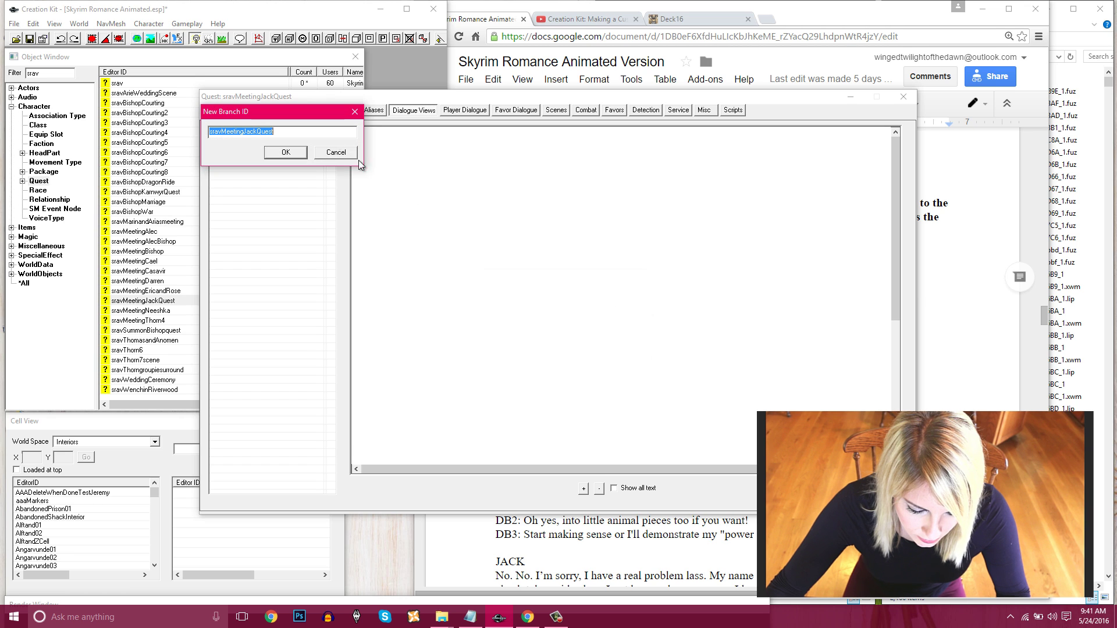
pyautogui.click(303, 135)
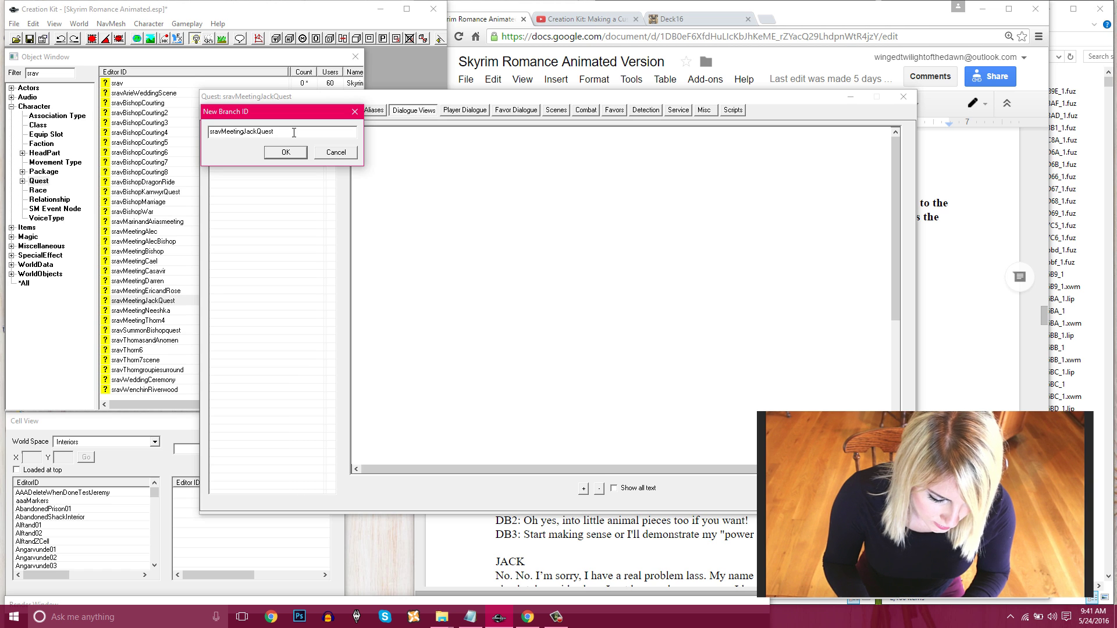
pyautogui.write('Conver')
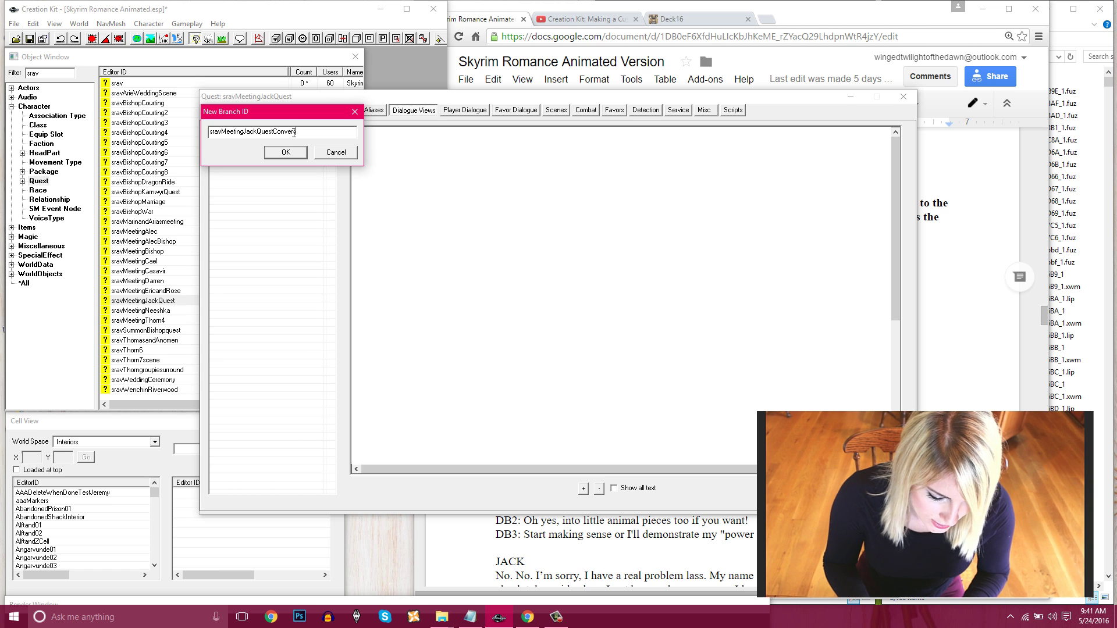
pyautogui.write('sation')
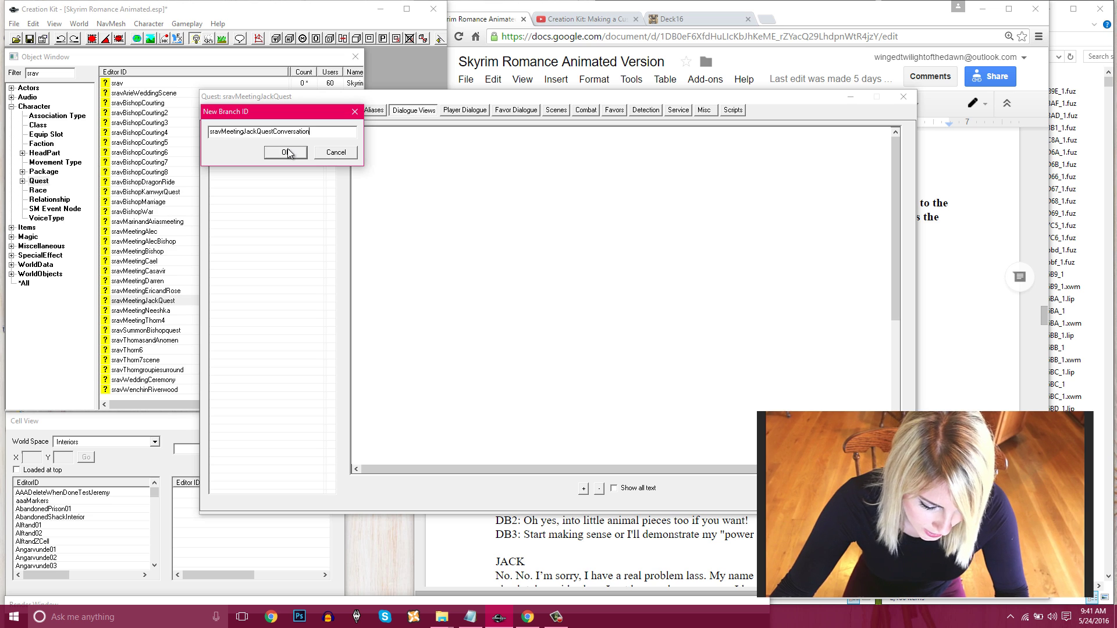
pyautogui.click(285, 152)
pyautogui.click(287, 152)
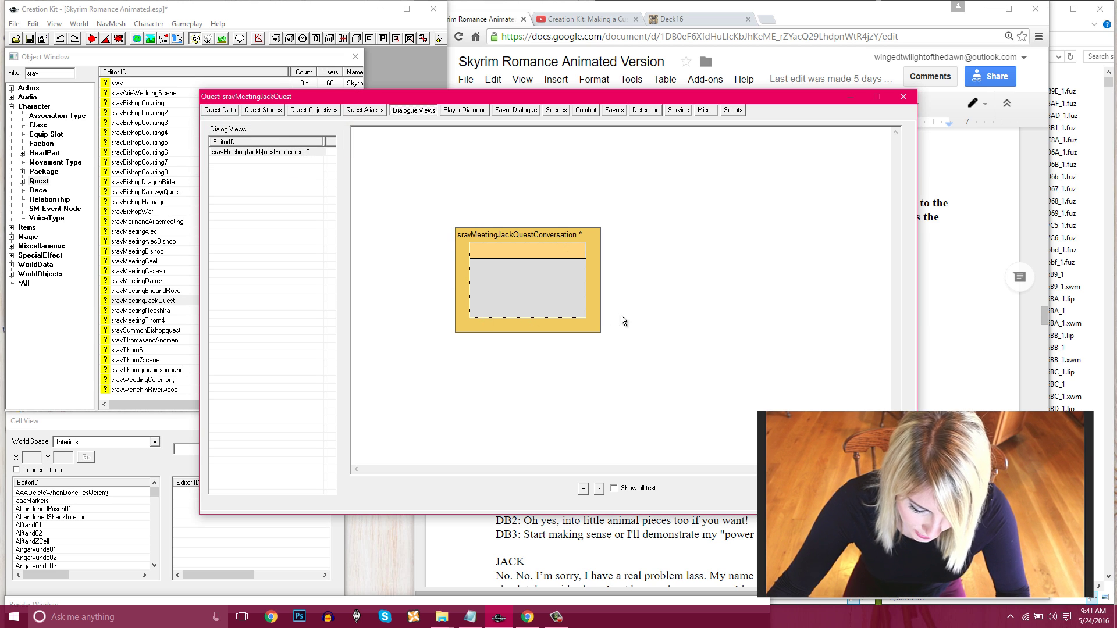
# - Set the sravMeetingJackQuestConversation branch type to Normal
pyautogui.rightClick(460, 250)
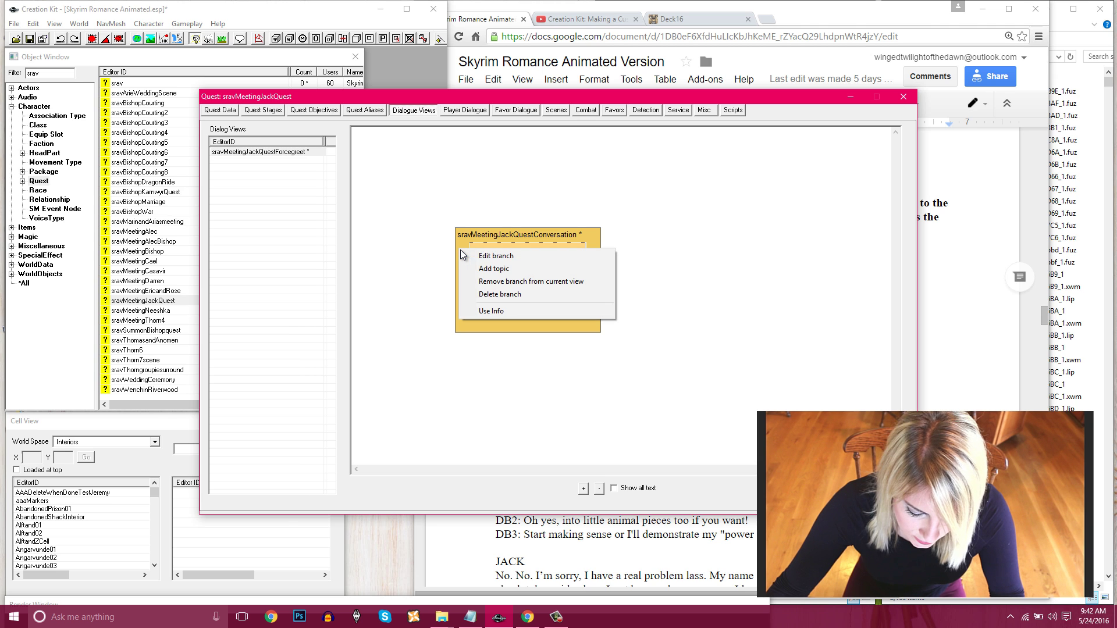
pyautogui.click(492, 257)
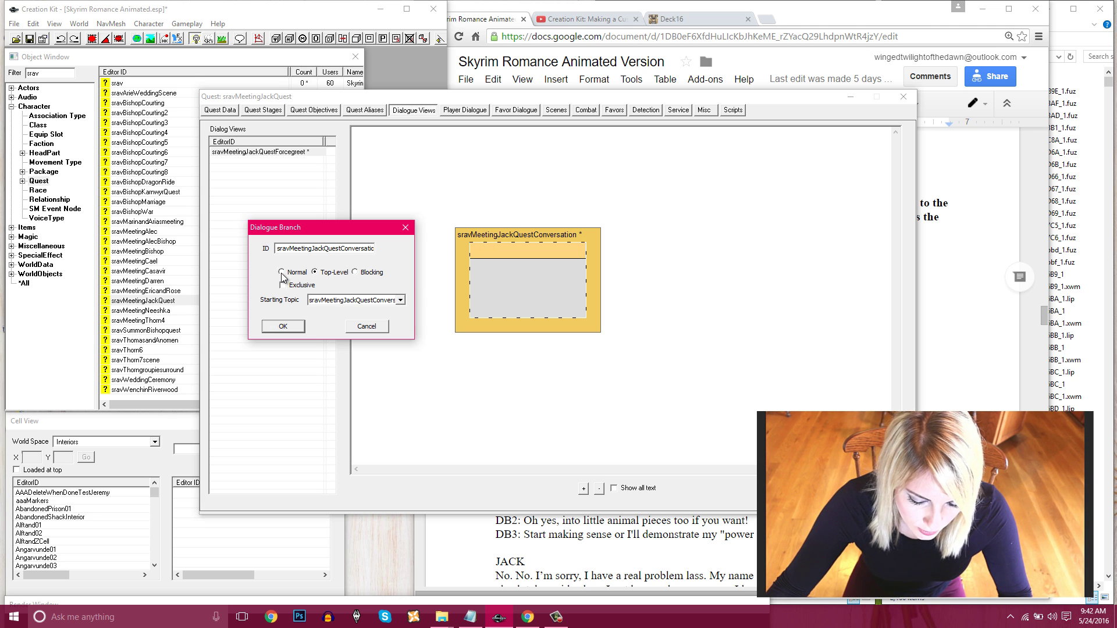
pyautogui.click(296, 325)
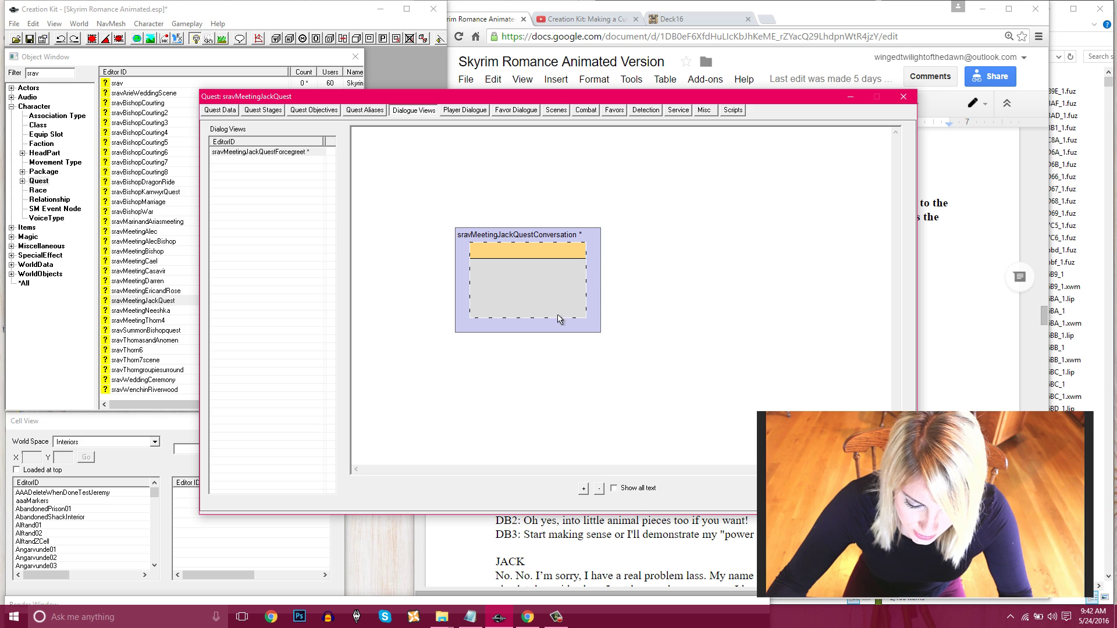
# - Set the branch's starting topic subtype to ForceGreet and add a new response to the topic
pyautogui.doubleClick(529, 250)
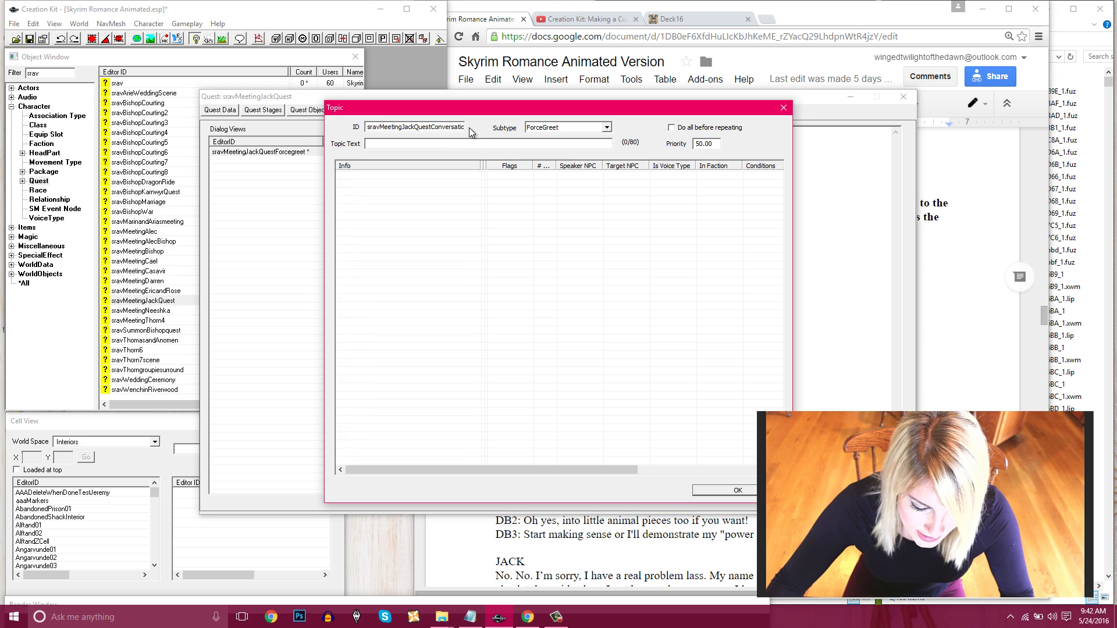
pyautogui.click(383, 143)
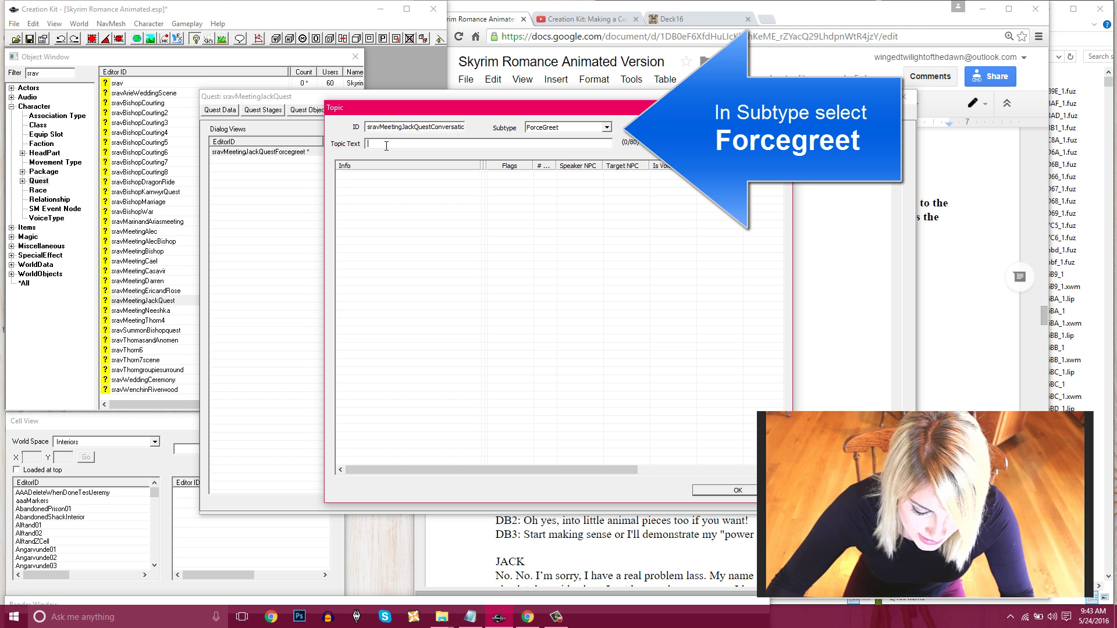
pyautogui.rightClick(370, 201)
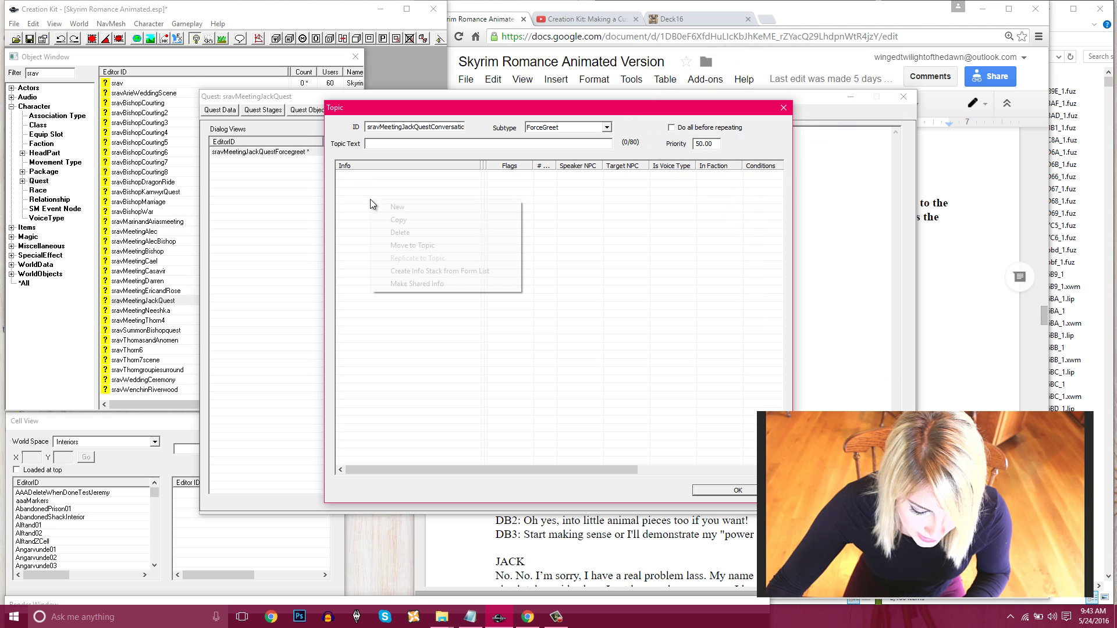
pyautogui.click(395, 208)
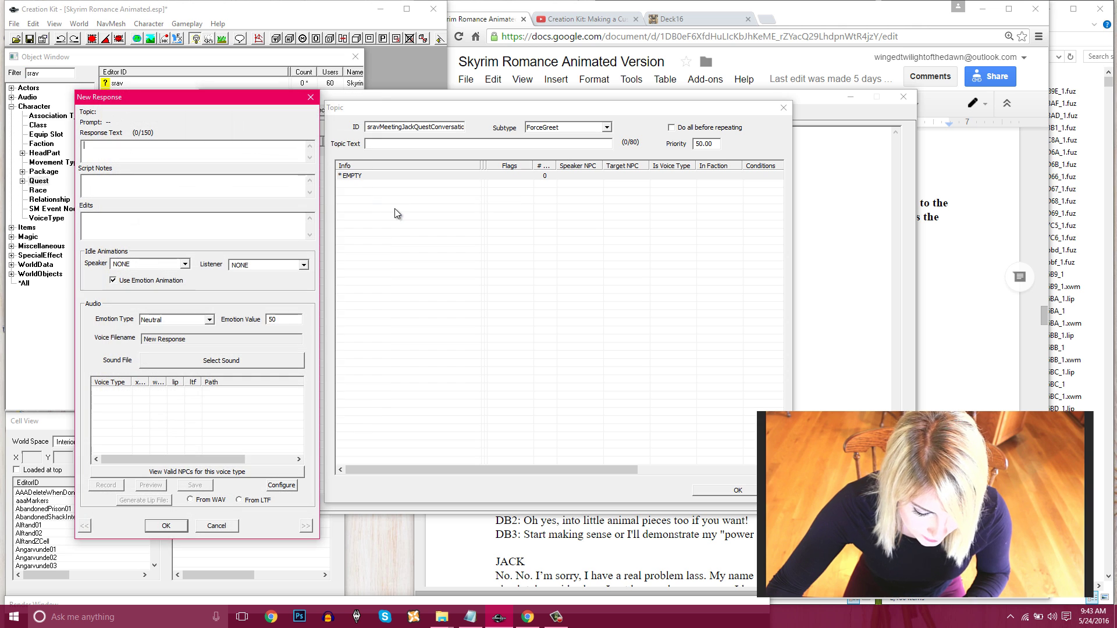
# - Copy the line "Damn! That was my last bottle of rum! Hey, you!" from the Google Docs script into the new response's text
pyautogui.click(974, 351)
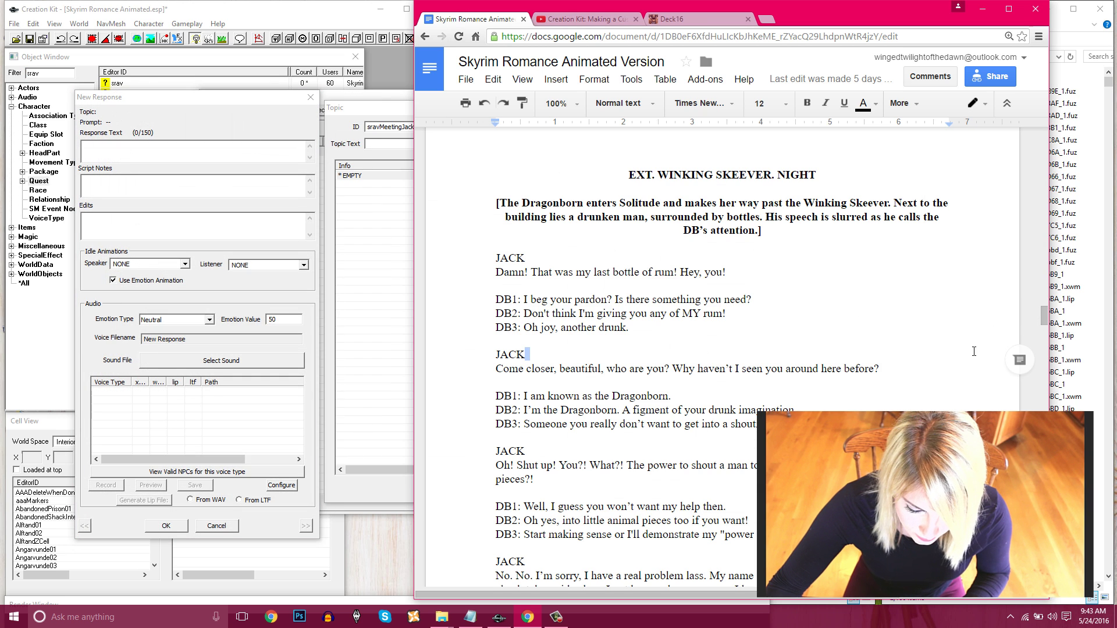
pyautogui.moveTo(734, 274); pyautogui.dragTo(495, 277)
pyautogui.hotkey('ctrl', 'c')
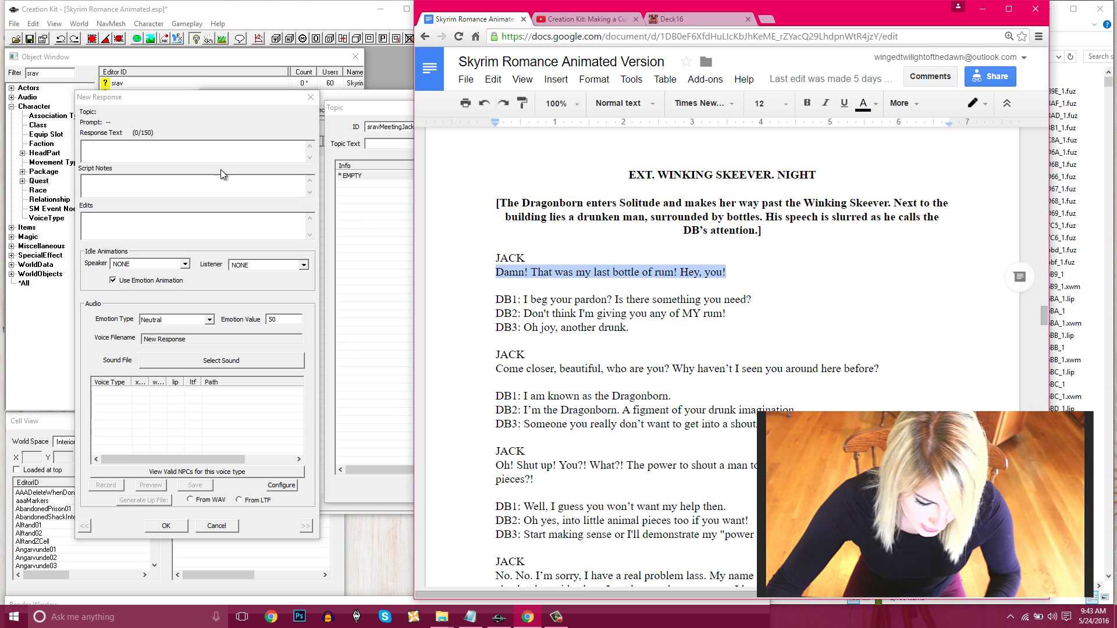
pyautogui.click(184, 152)
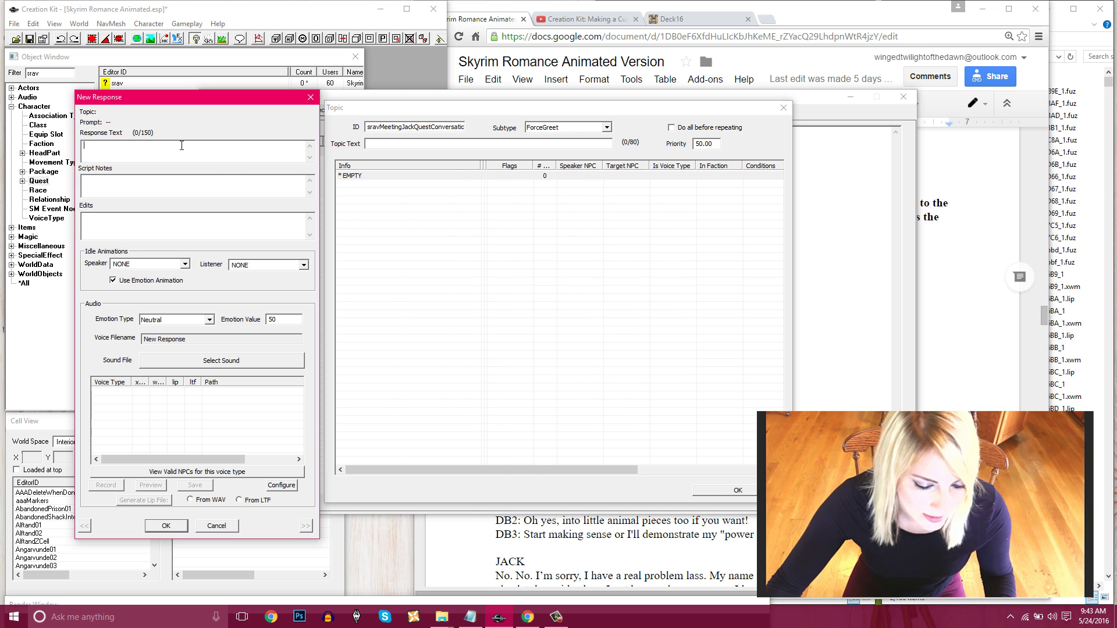
pyautogui.hotkey('ctrl', 'v')
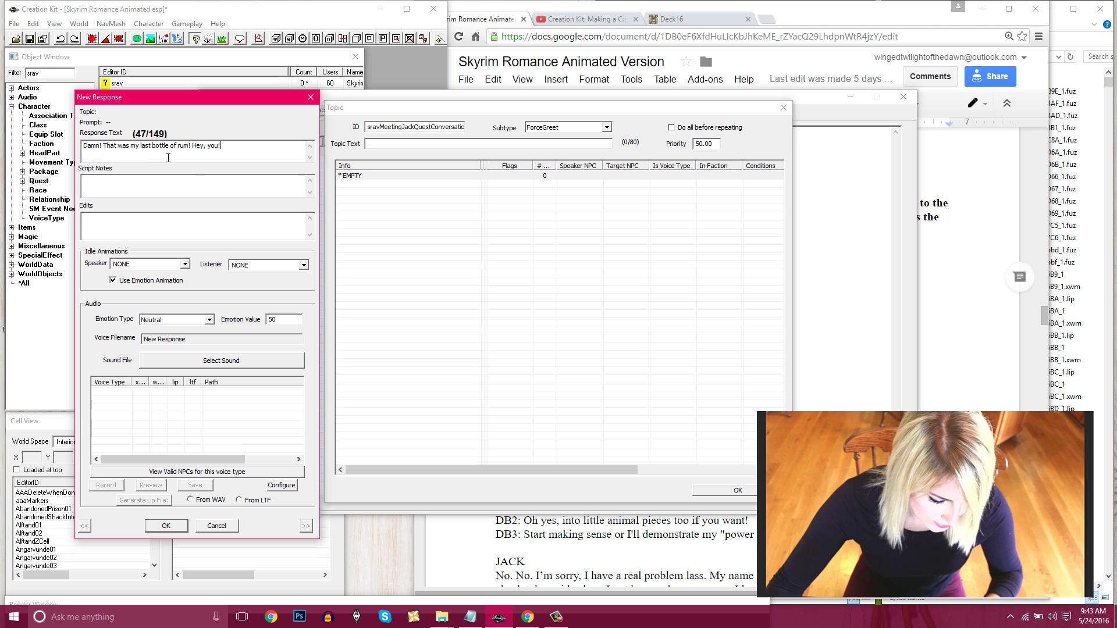
# - Browse the idle animations available for the response's speaker
pyautogui.moveTo(175, 96); pyautogui.dragTo(419, 98)
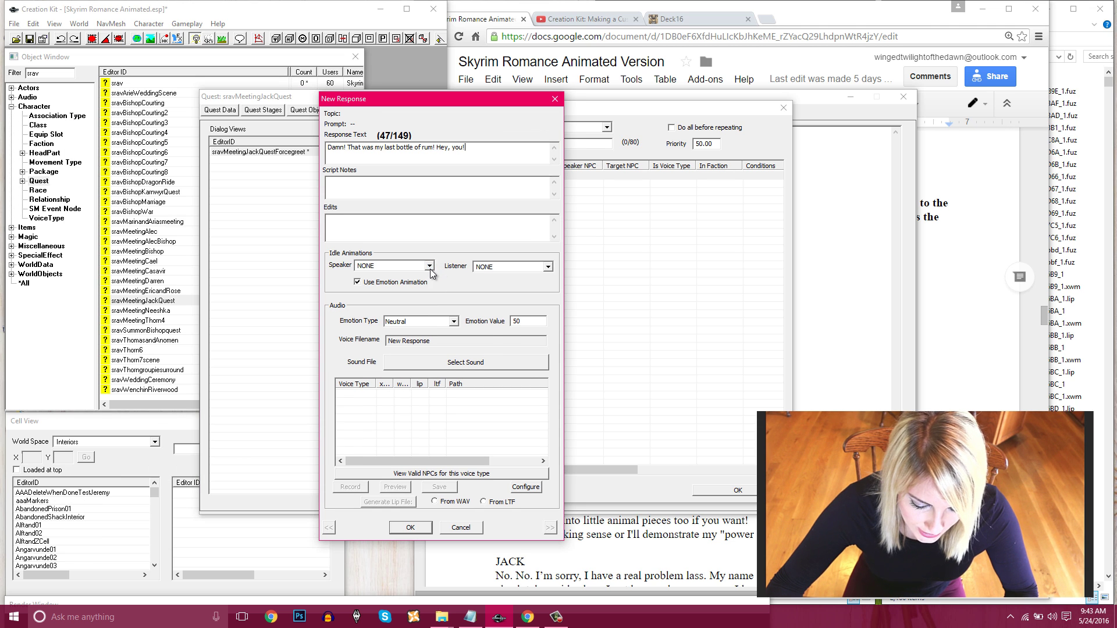
pyautogui.click(430, 265)
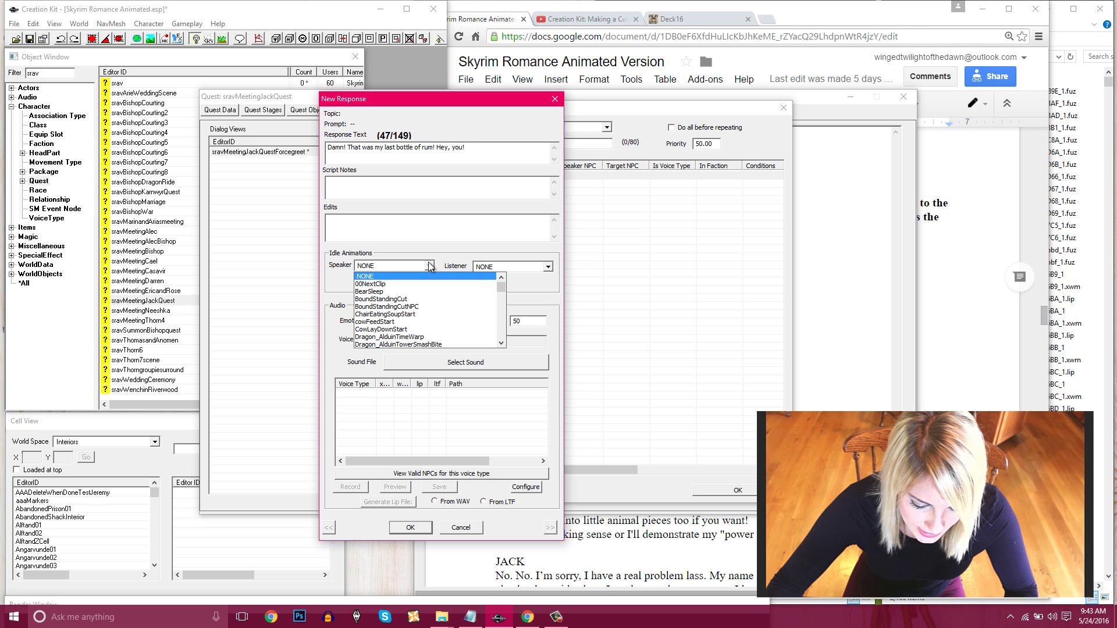
pyautogui.scroll(-1, 460, 293)
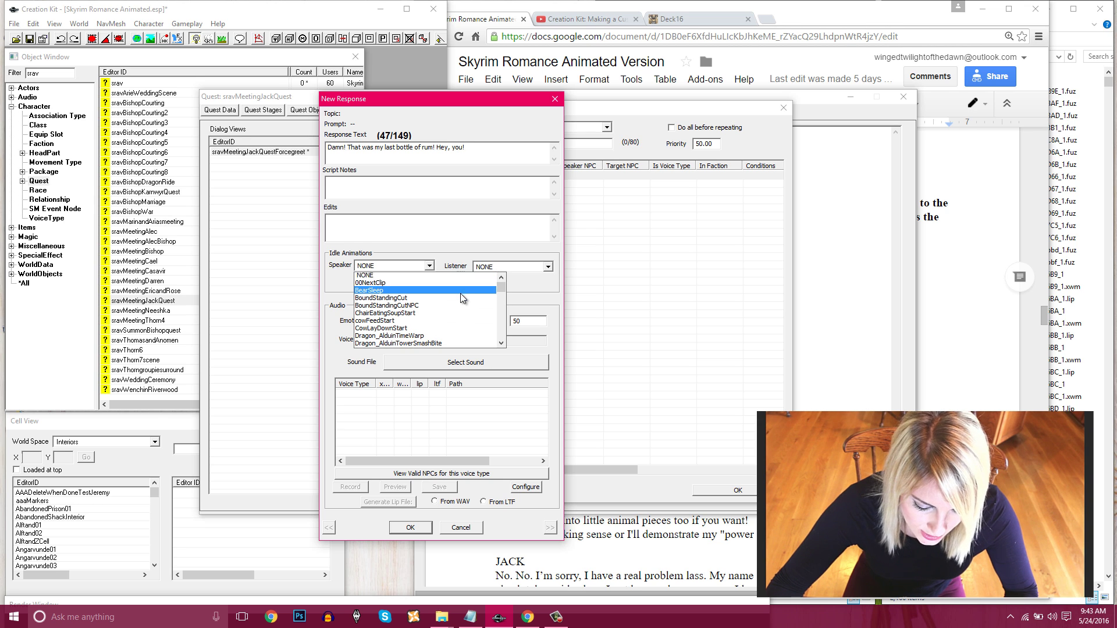
pyautogui.scroll(-10, 461, 294)
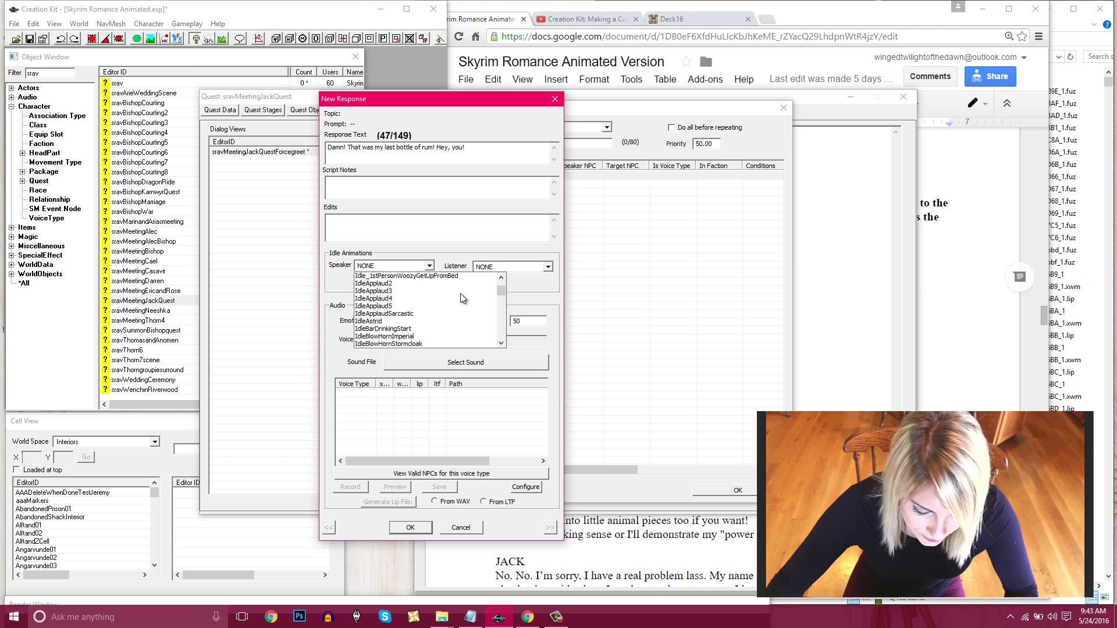
pyautogui.scroll(5, 460, 293)
pyautogui.click(337, 284)
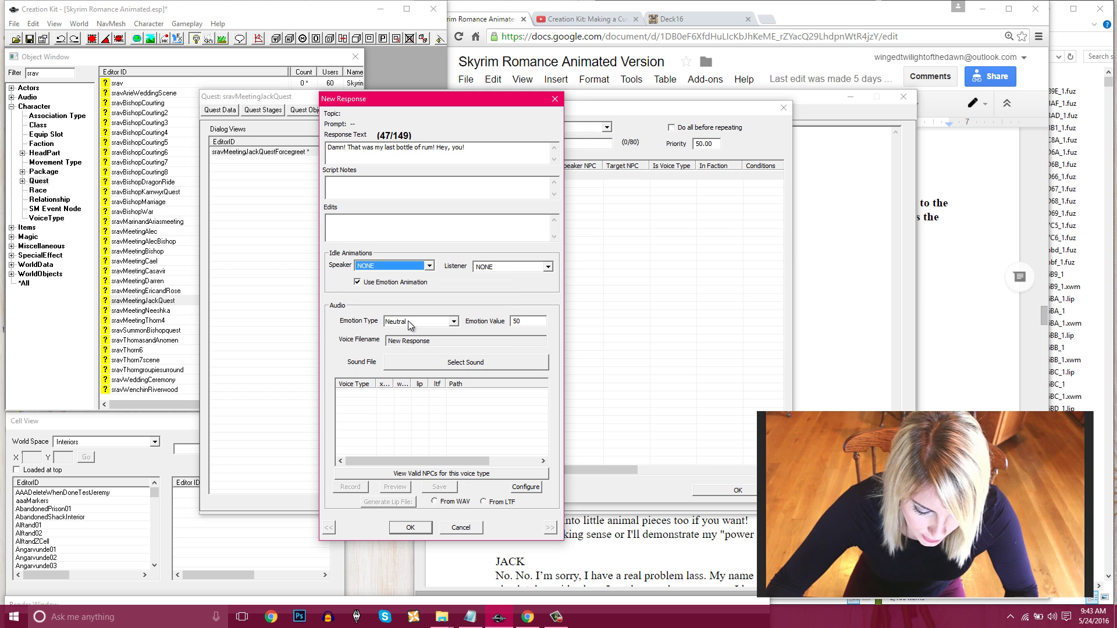
# - Set the new response's emotion type to Happy and accept the response
pyautogui.click(454, 322)
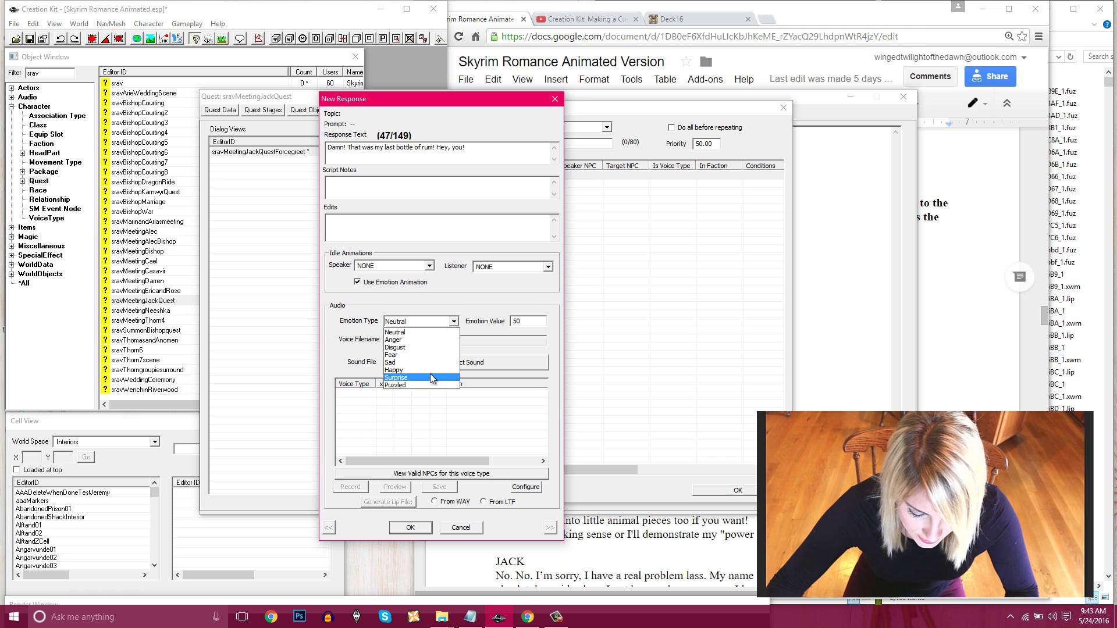
pyautogui.click(396, 371)
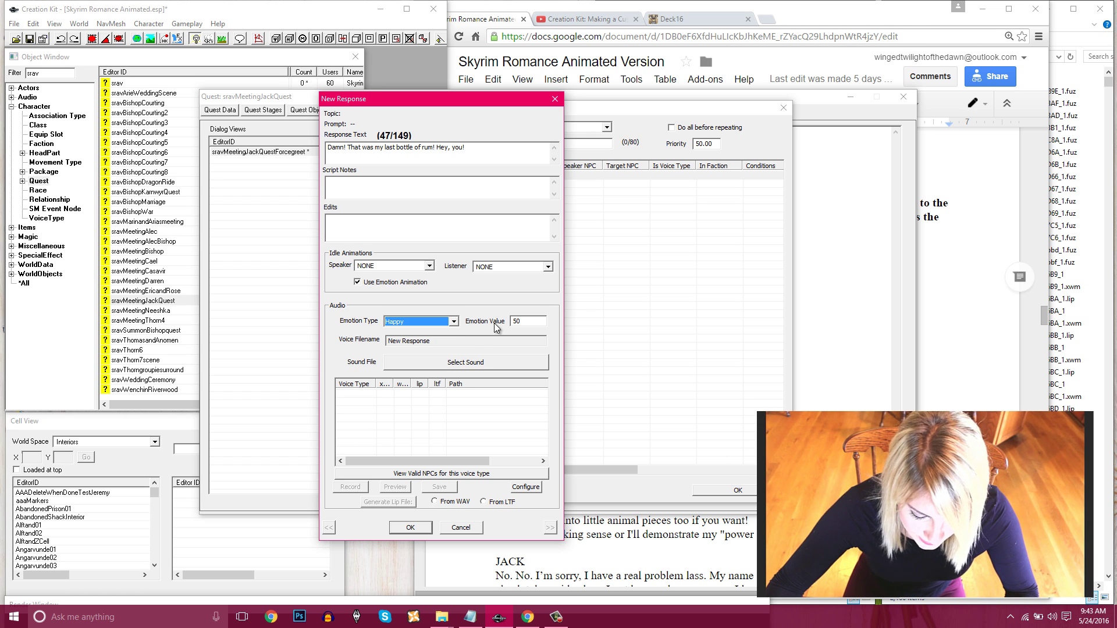
pyautogui.press('Tab')
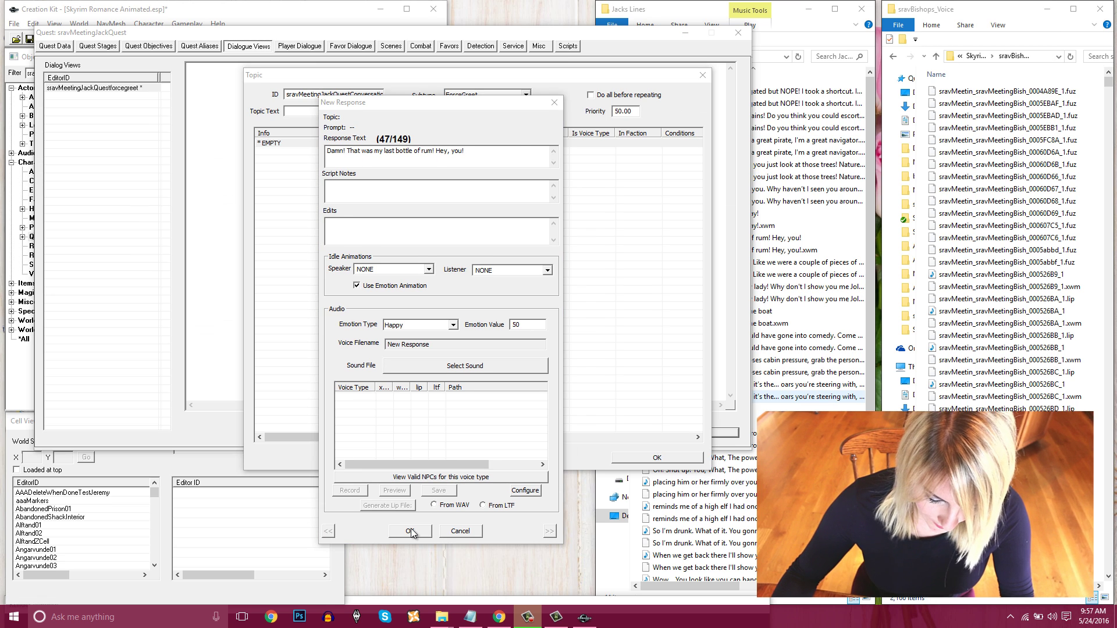
pyautogui.click(410, 530)
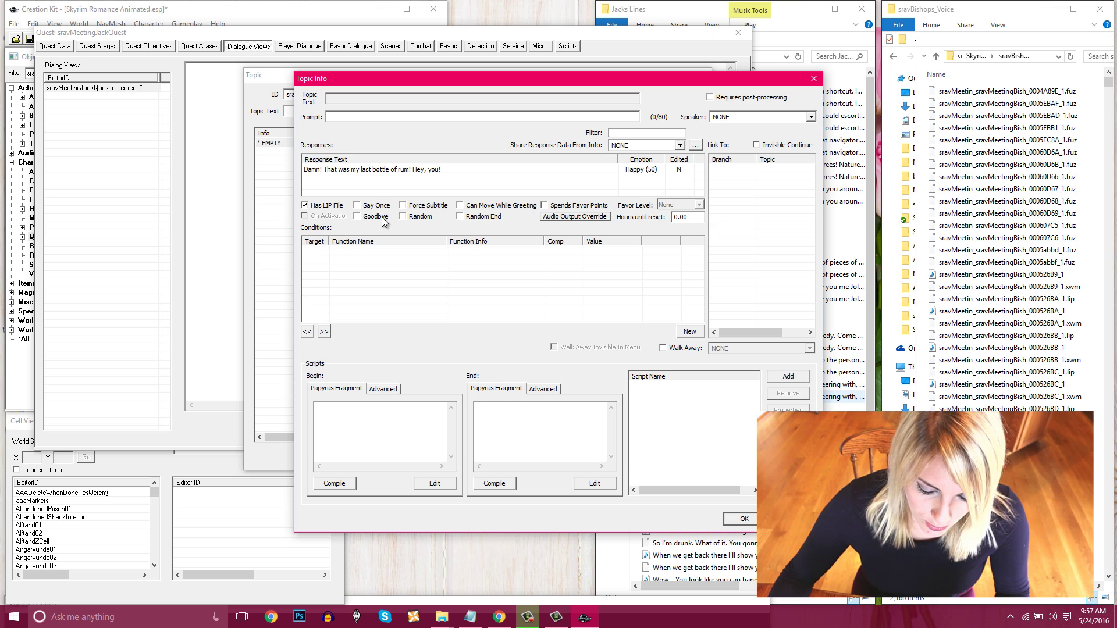
# - Add a GetIsID condition to the topic info with actor sravJack as its parameter
pyautogui.rightClick(378, 271)
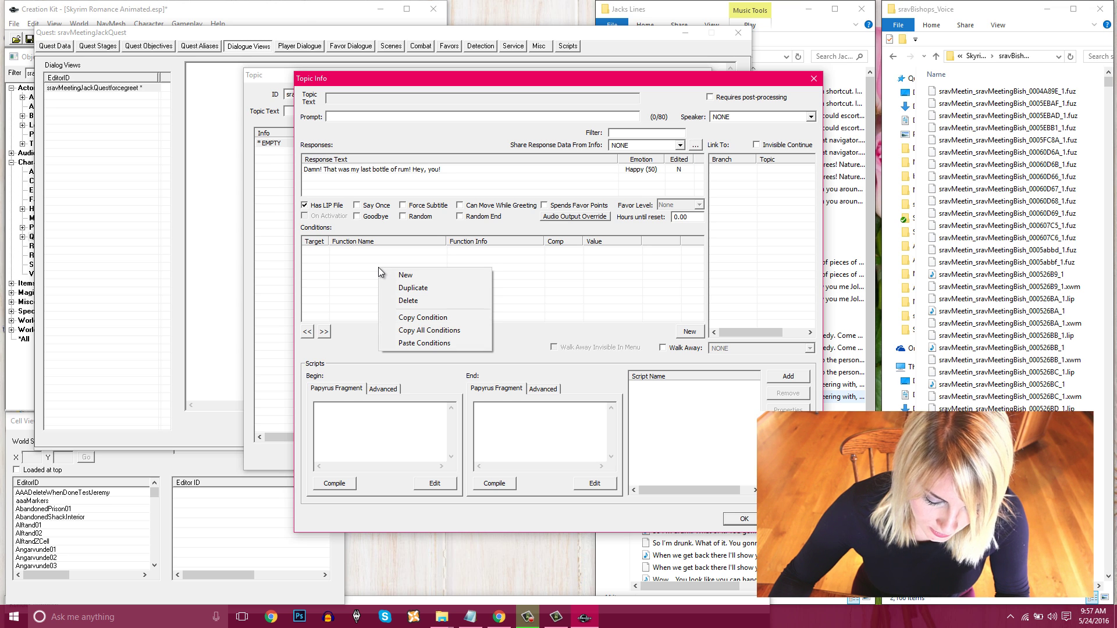
pyautogui.click(401, 275)
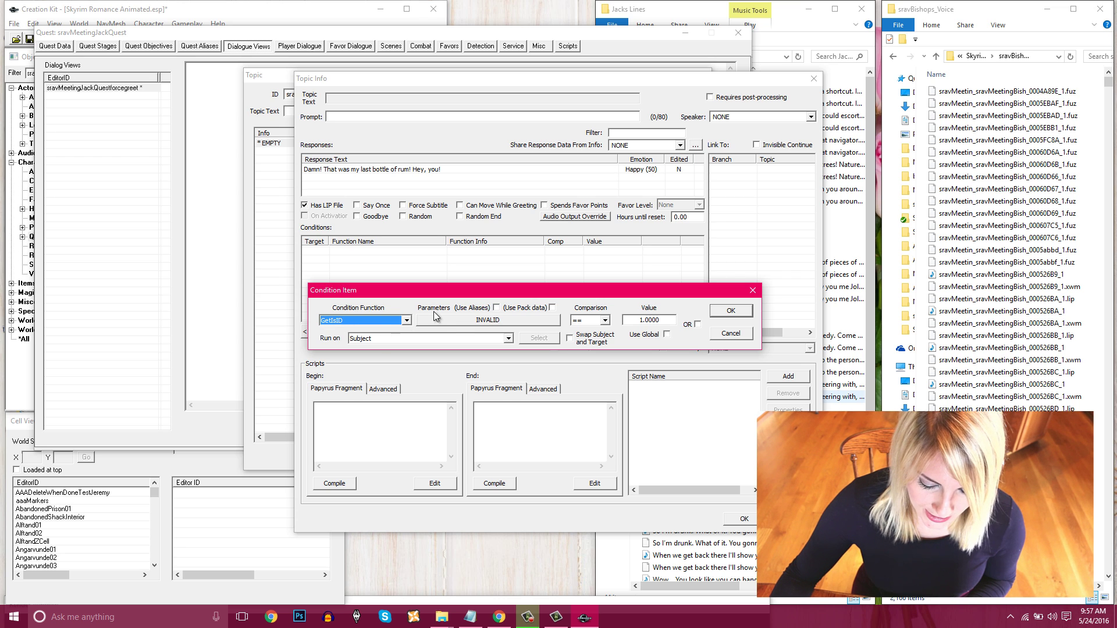
pyautogui.click(474, 322)
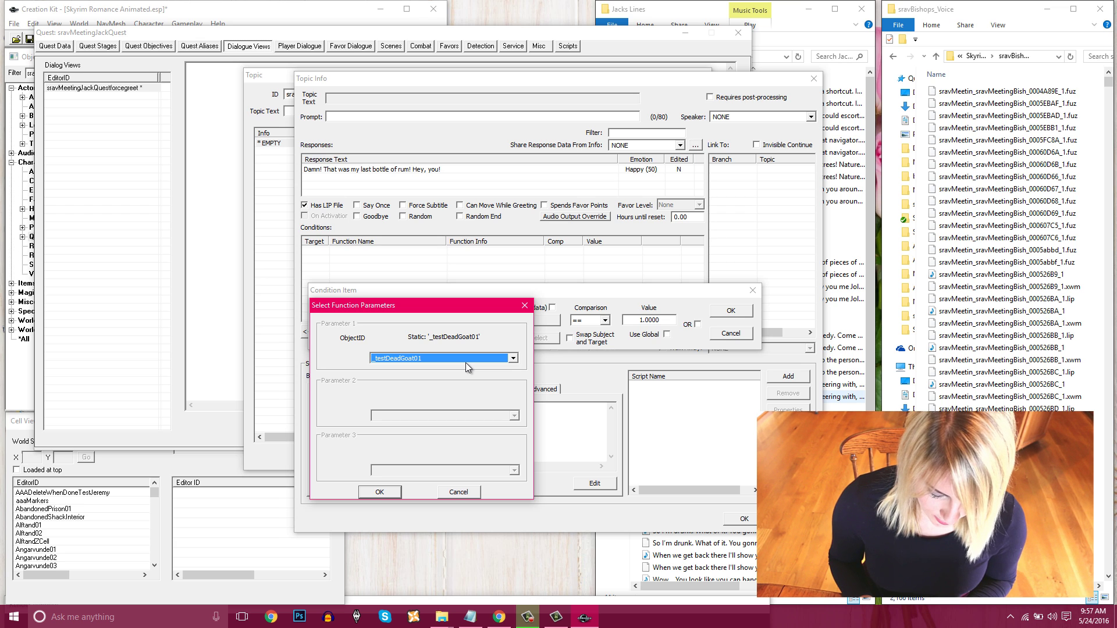
pyautogui.write('sravJack')
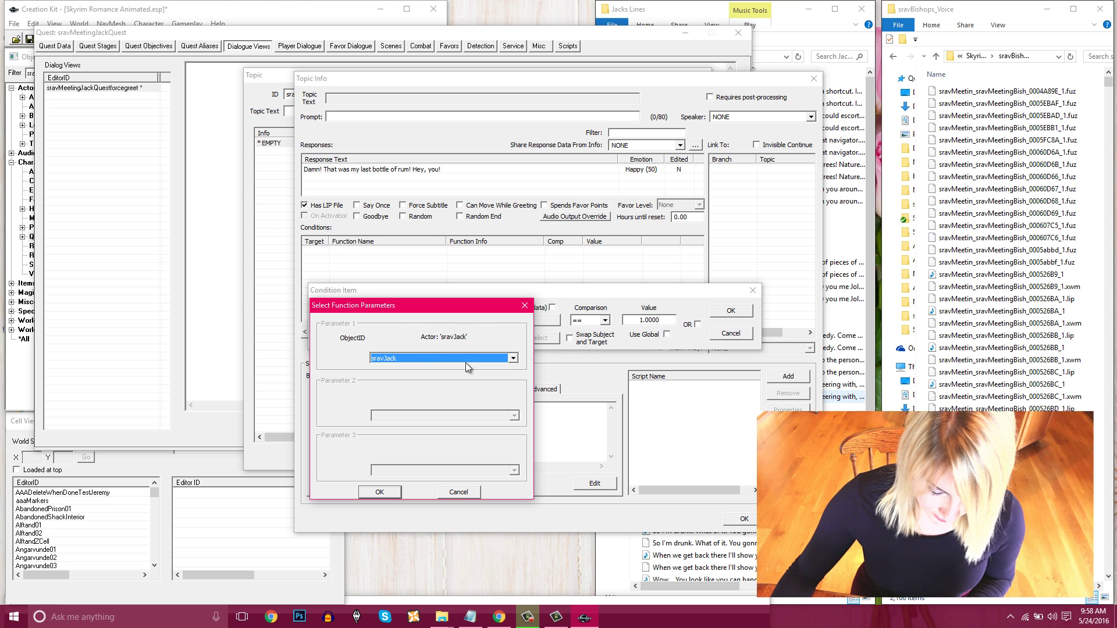
pyautogui.click(383, 491)
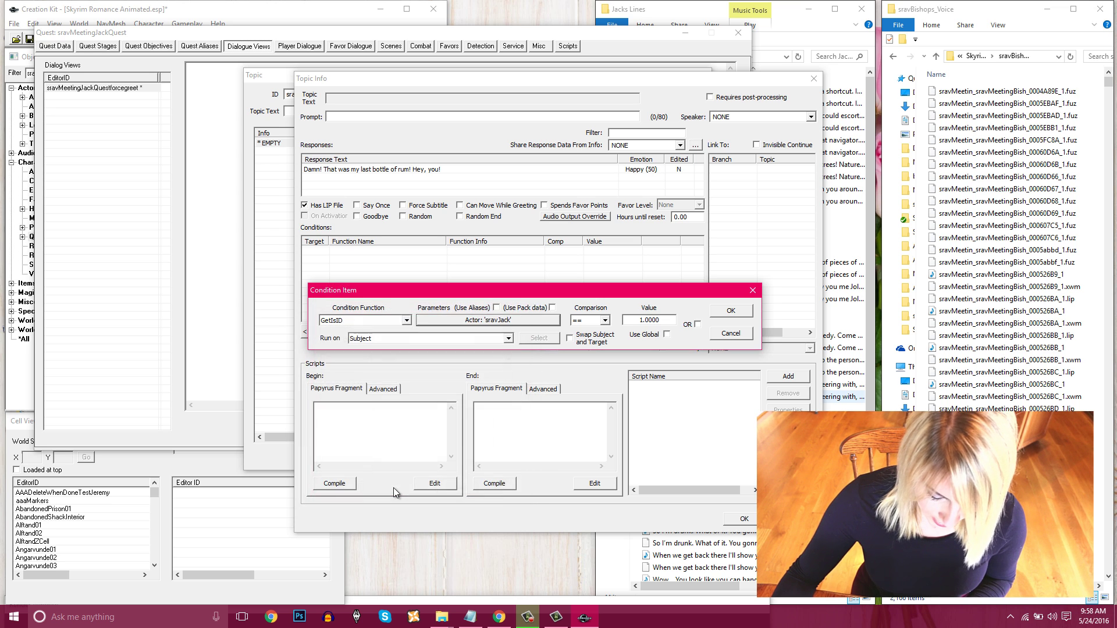
pyautogui.click(731, 311)
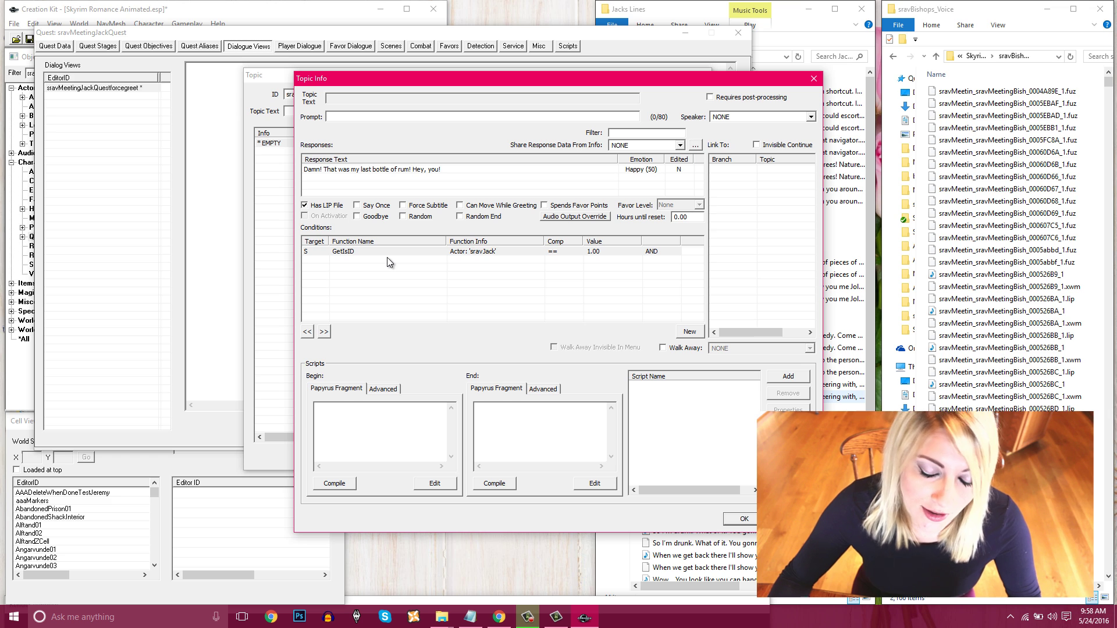
# - Open the rum response for editing, highlight its voice filename and widen the xwm and wav columns of the voice type list
pyautogui.doubleClick(359, 169)
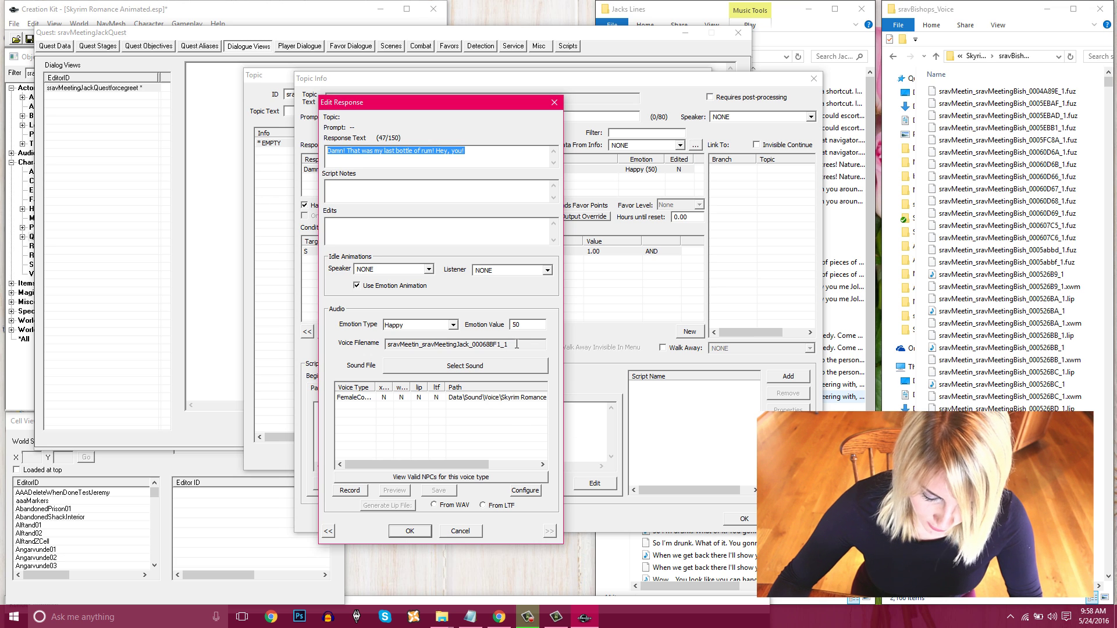
pyautogui.moveTo(516, 345); pyautogui.dragTo(373, 339)
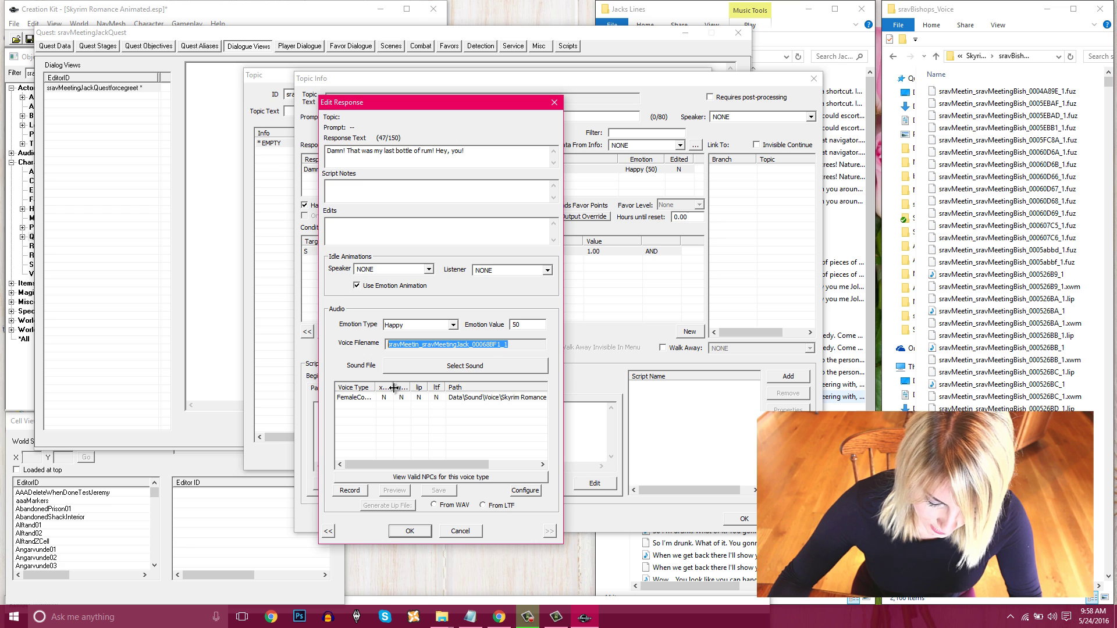
pyautogui.moveTo(394, 387); pyautogui.dragTo(419, 388)
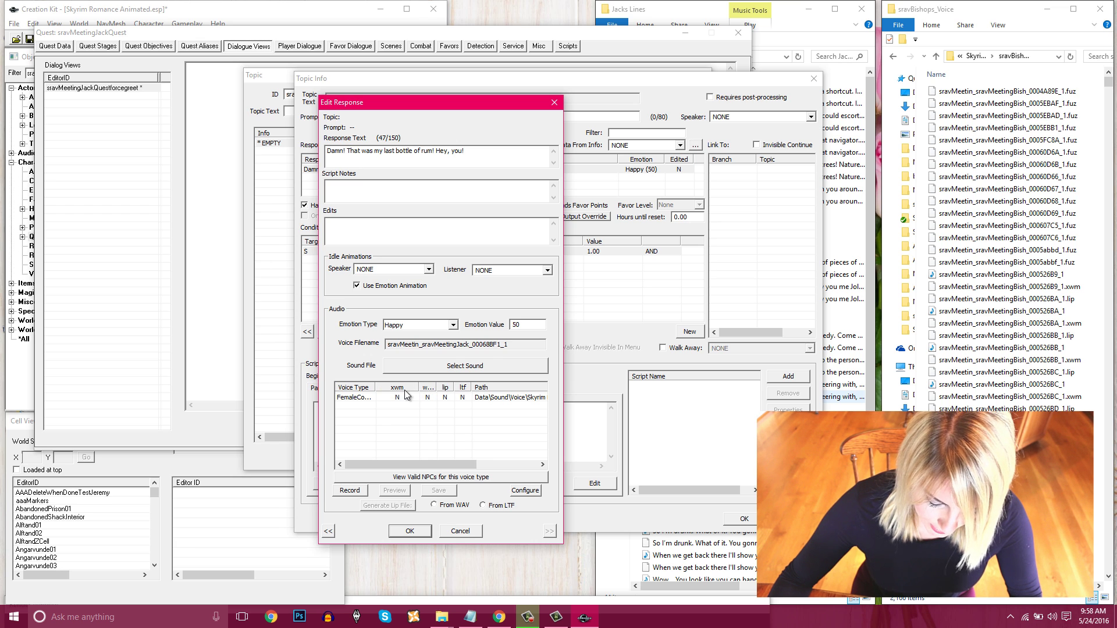
pyautogui.moveTo(419, 388)
pyautogui.mouseDown()
pyautogui.moveTo(388, 387)
pyautogui.moveTo(436, 382)
pyautogui.moveTo(424, 386)
pyautogui.mouseUp()
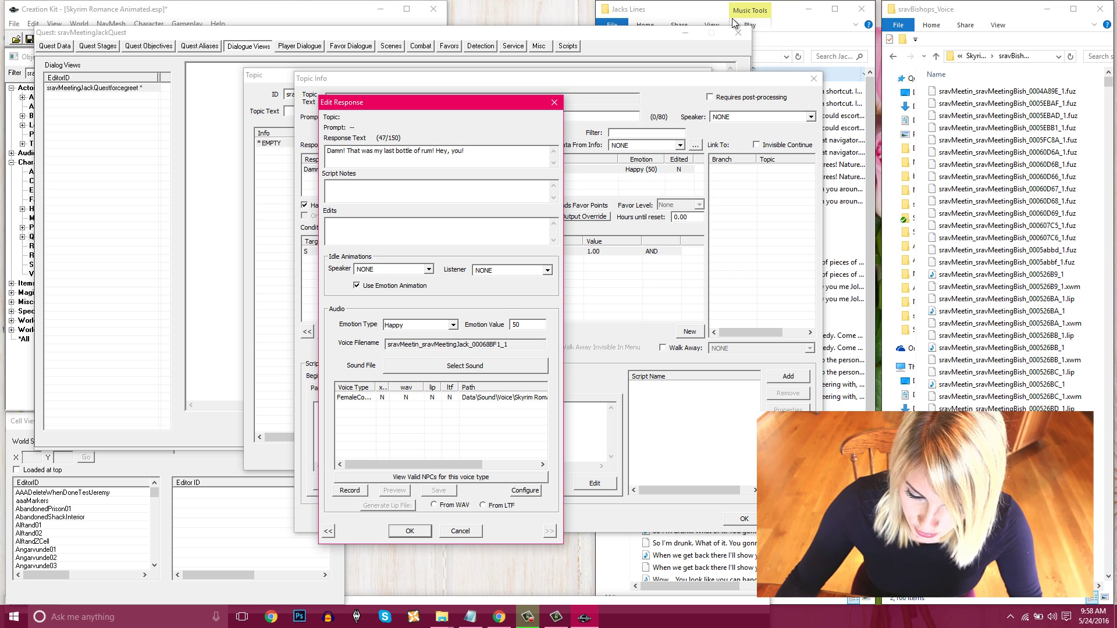
# - Copy the WAV and XWM files "Damn! That was my last bottle of rum! Hey, you!" from the Jacks Lines folder to sravBishops_Voice in File Explorer
pyautogui.click(694, 18)
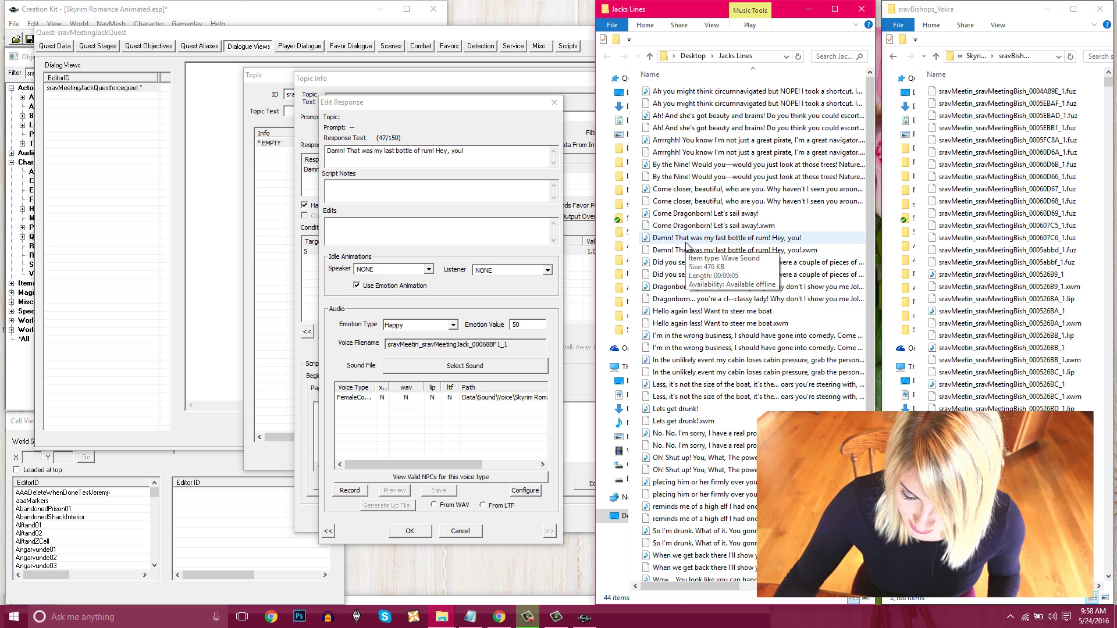
pyautogui.click(695, 238)
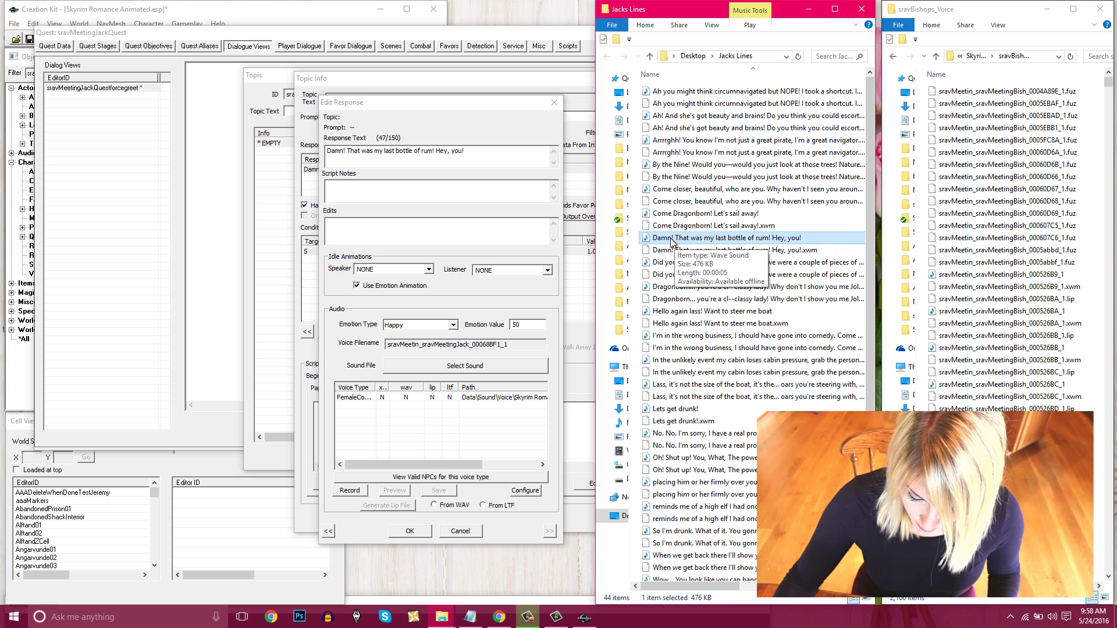
pyautogui.keyDown('ctrl'); pyautogui.click(676, 251); pyautogui.keyUp('ctrl')
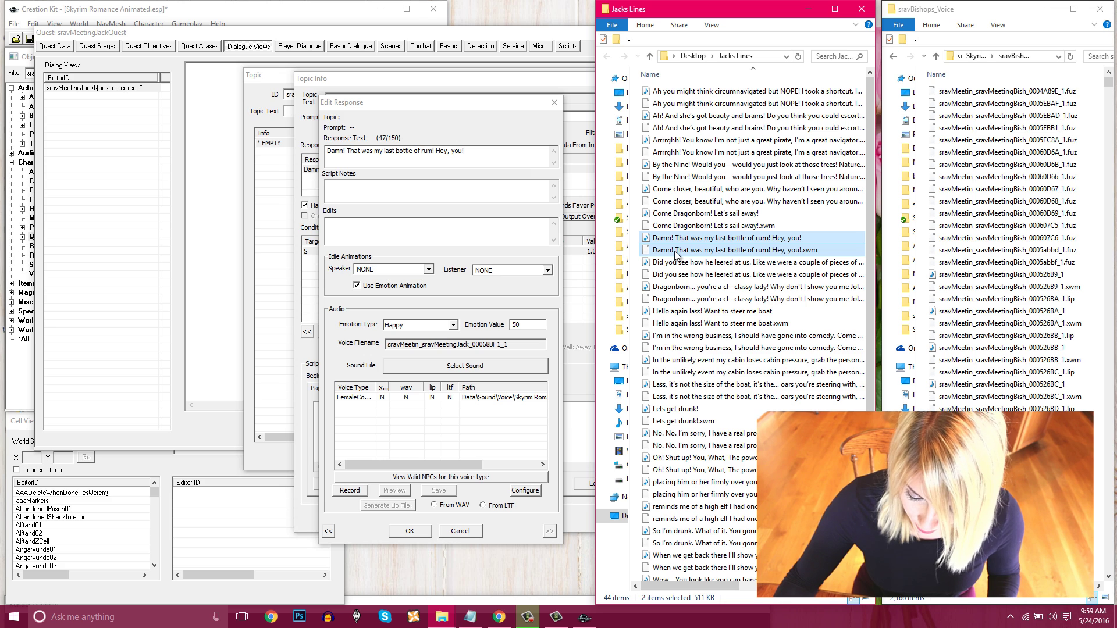
pyautogui.rightClick(676, 253)
pyautogui.click(713, 400)
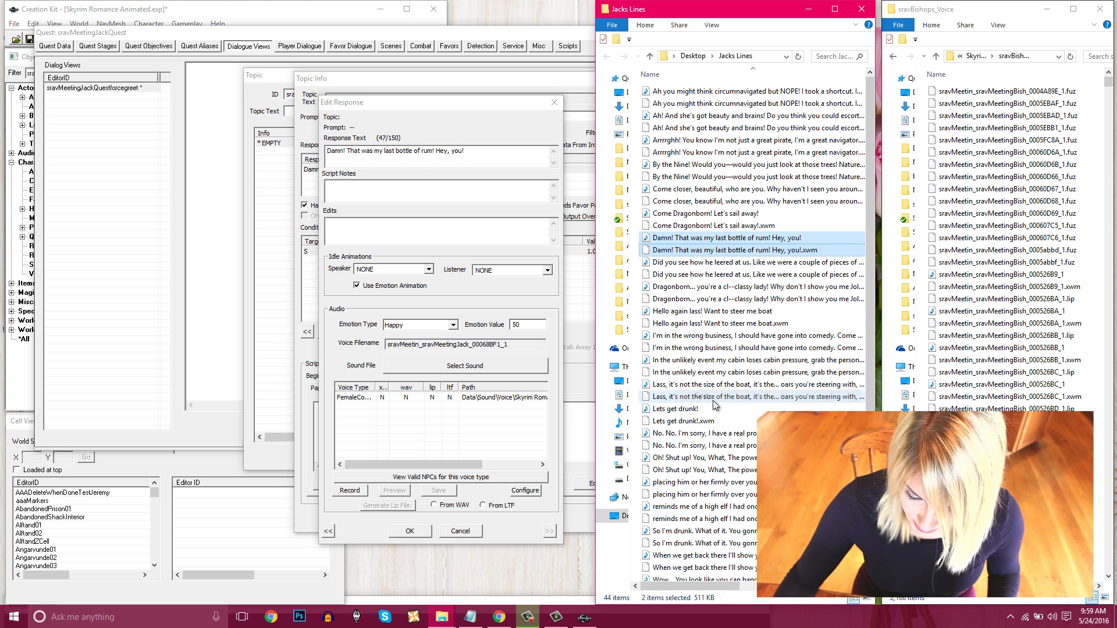
pyautogui.click(968, 189)
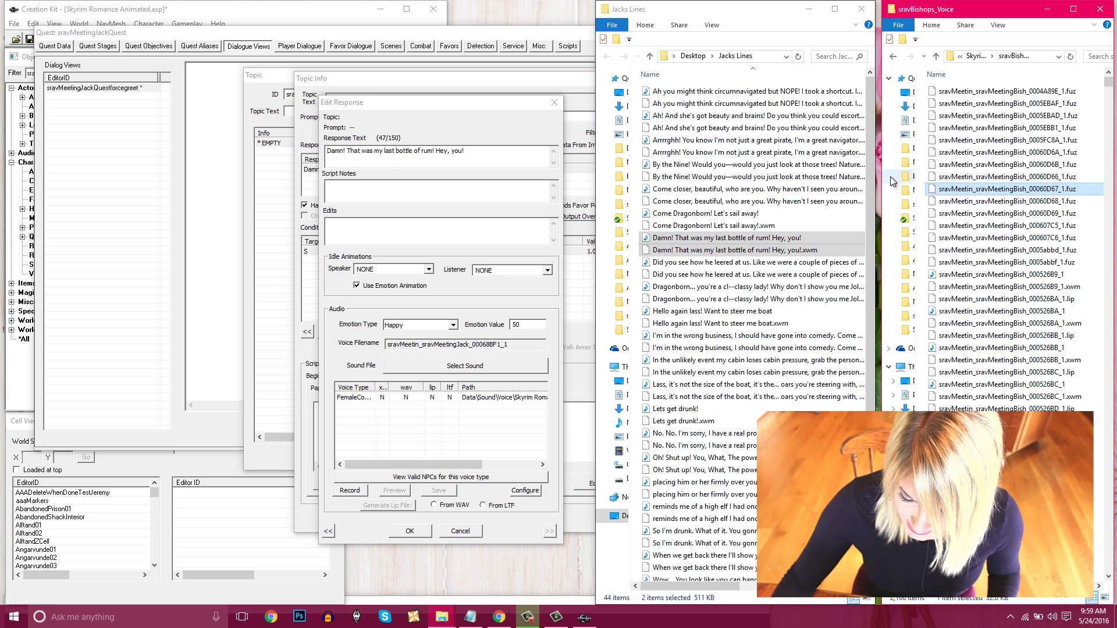
pyautogui.moveTo(882, 177); pyautogui.dragTo(556, 190)
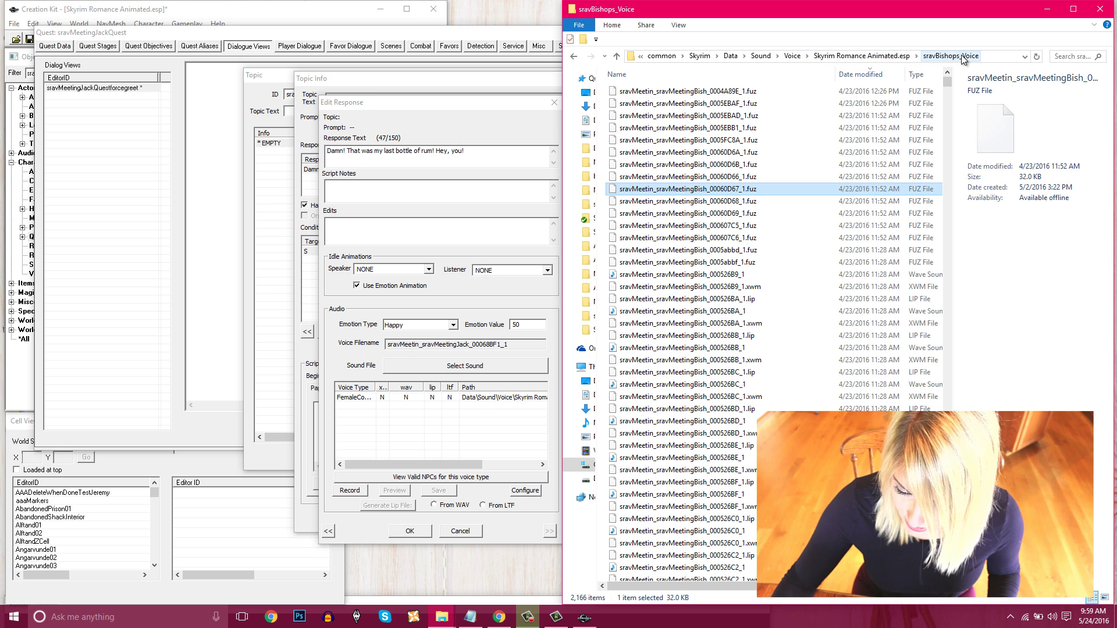
pyautogui.click(701, 179)
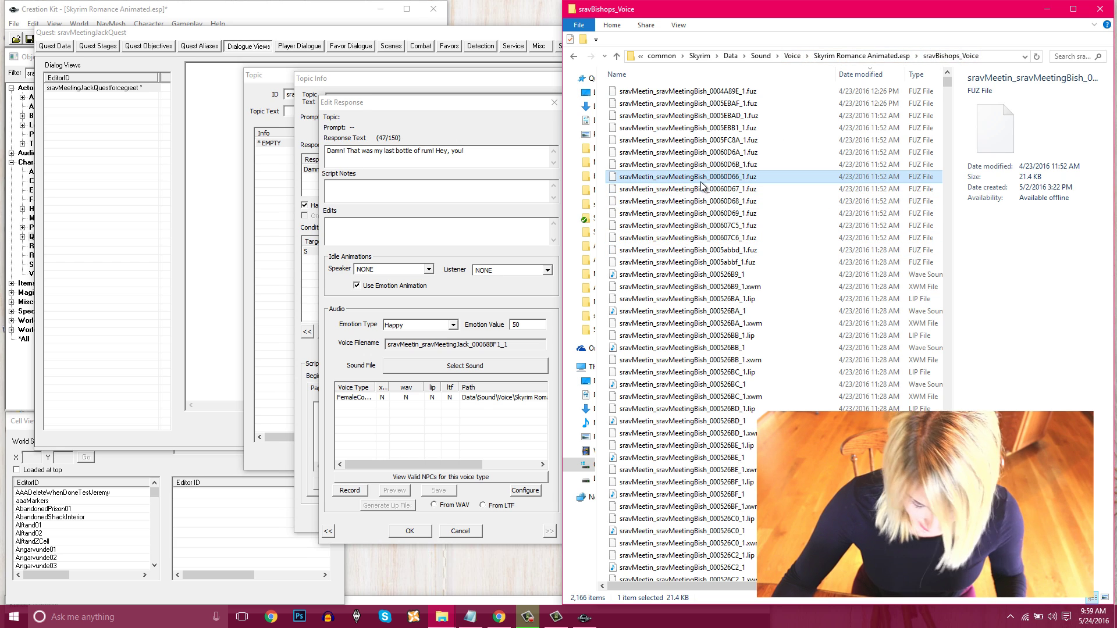
pyautogui.hotkey('ctrl', 'v')
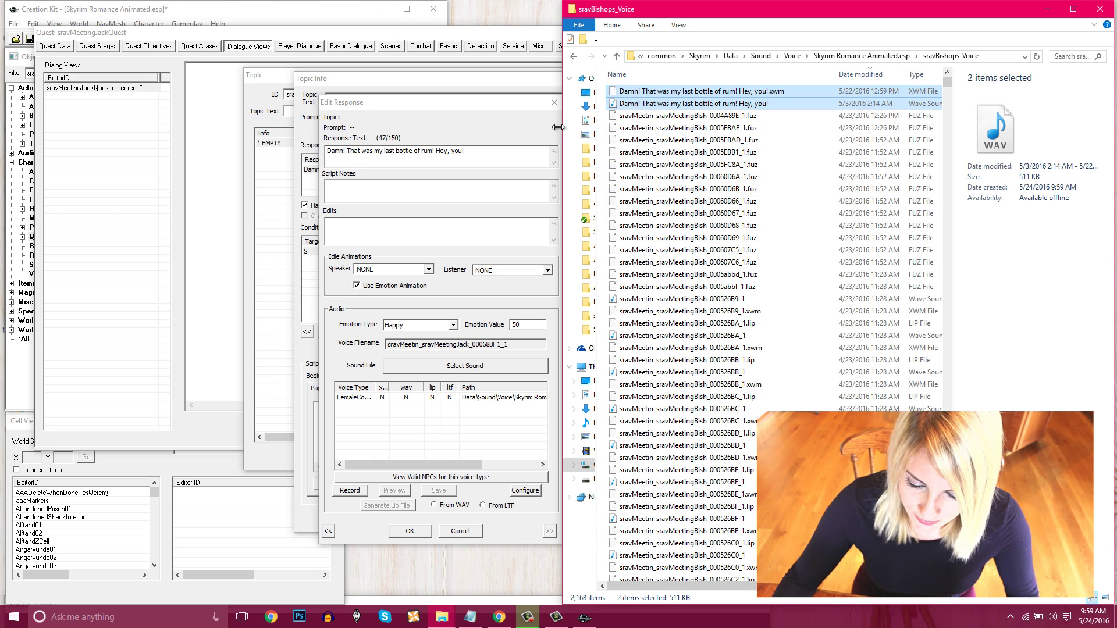
pyautogui.moveTo(558, 127); pyautogui.dragTo(873, 118)
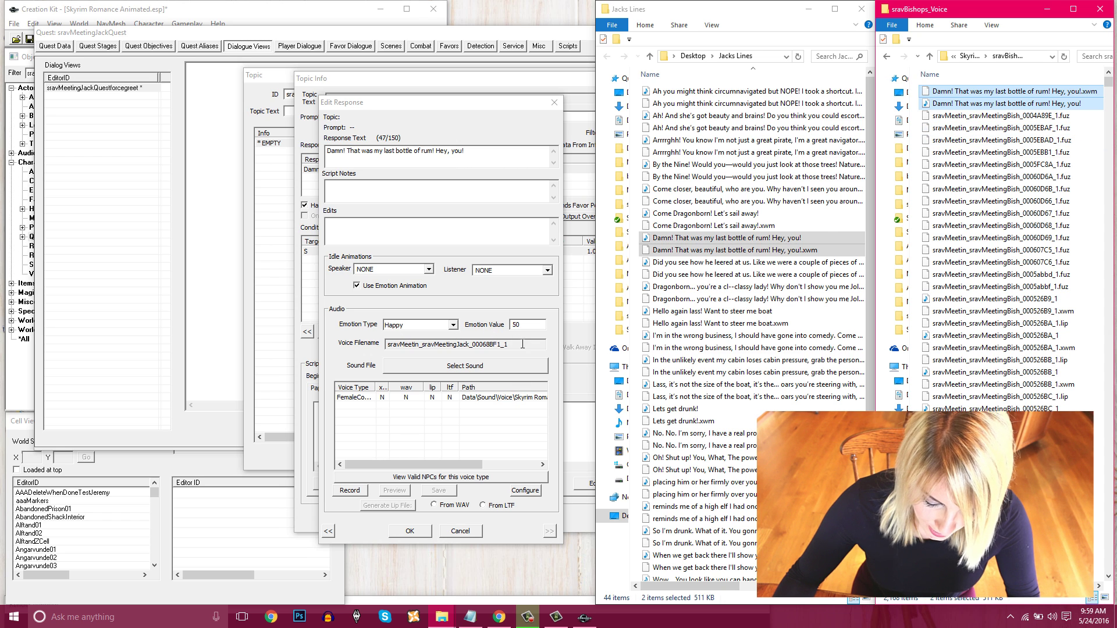
# - Copy the response's voice filename and rename the copied XWM file in sravBishops_Voice as sravMeetin_sravMeetingJack_00068BF1_1.xwm
pyautogui.moveTo(522, 344); pyautogui.dragTo(372, 353)
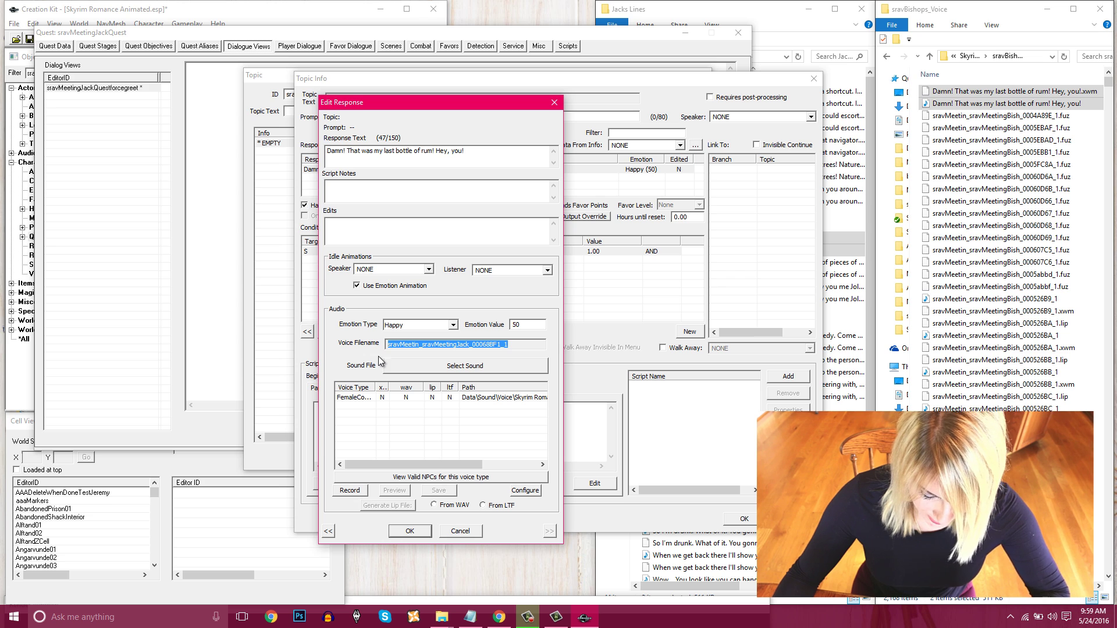
pyautogui.click(1014, 10)
pyautogui.click(994, 93)
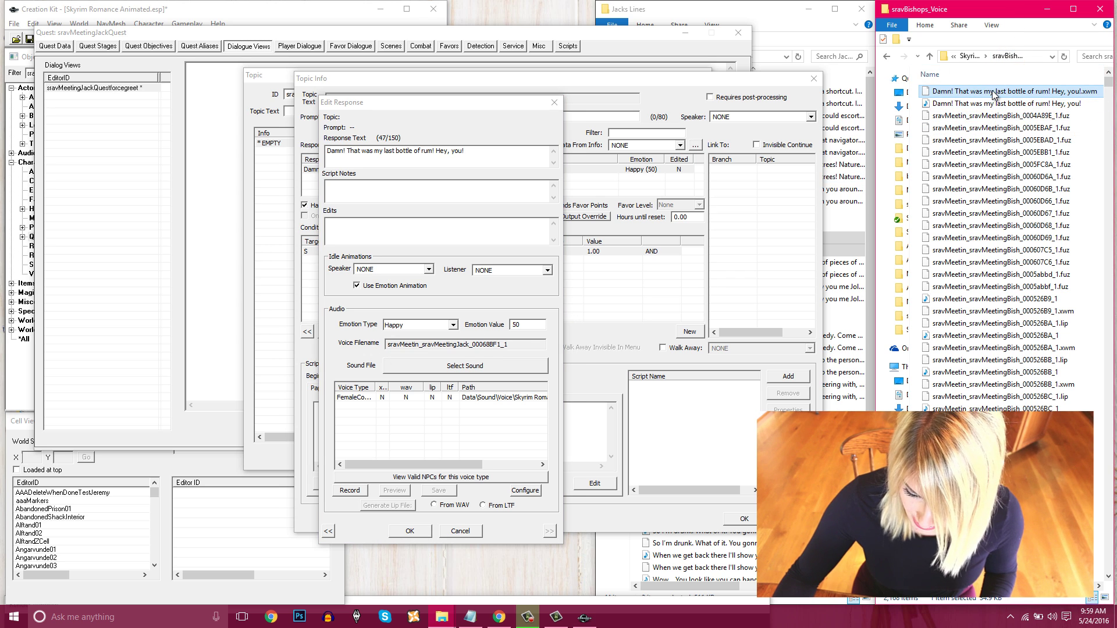
pyautogui.click(993, 91)
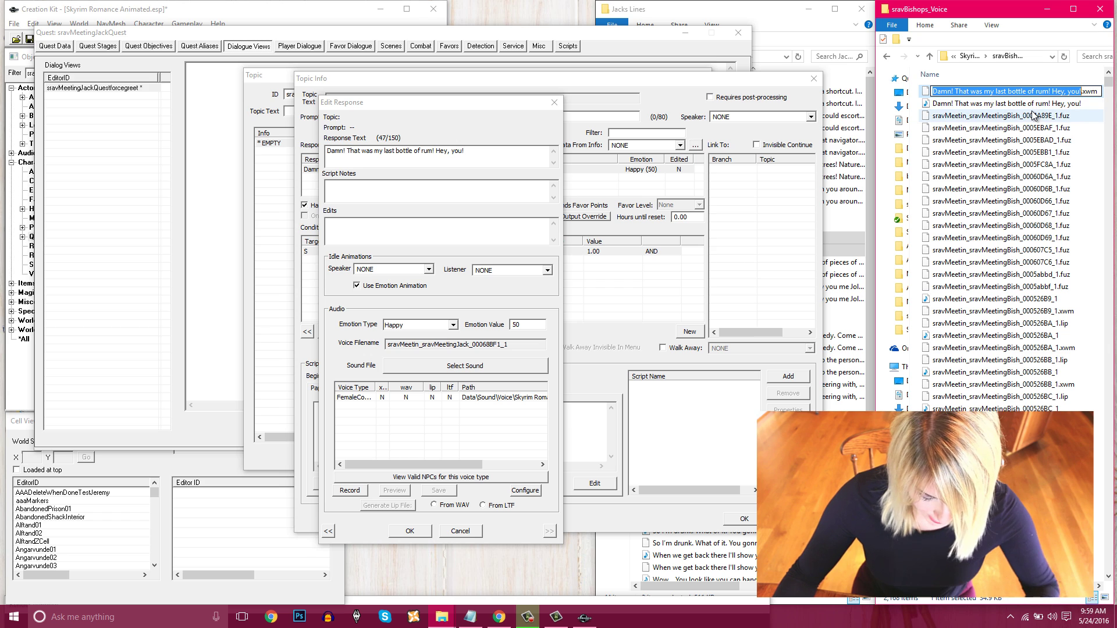
pyautogui.hotkey('ctrl', 'v')
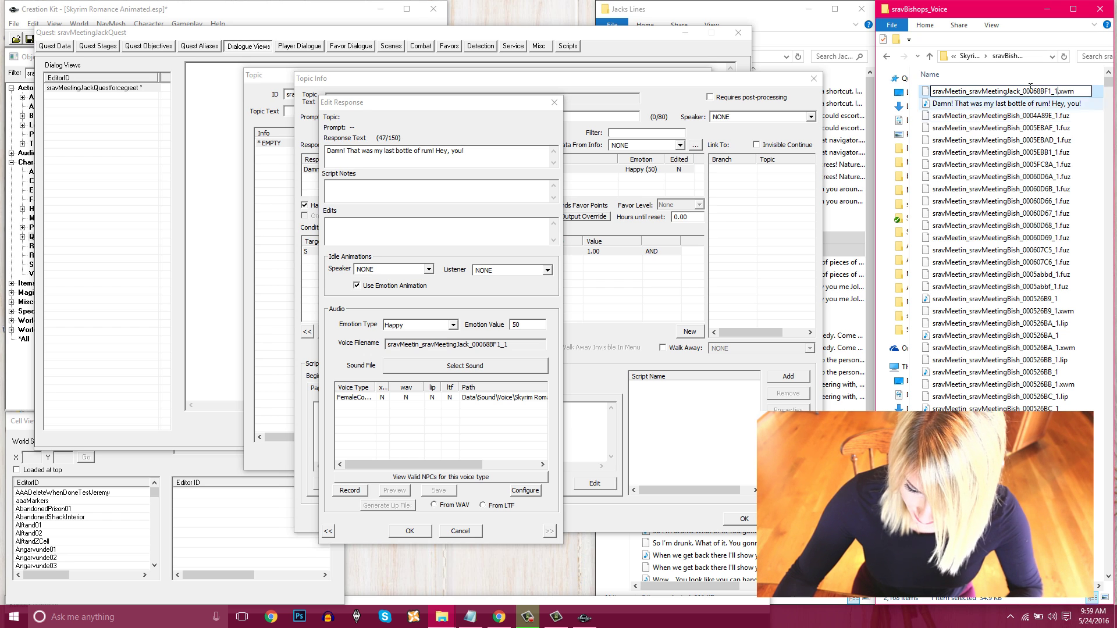
pyautogui.click(970, 116)
# - Rename the copied rum-line WAV file in sravBishops_Voice as sravMeetin_sravMeetingJack_00068BF1_1
pyautogui.click(968, 104)
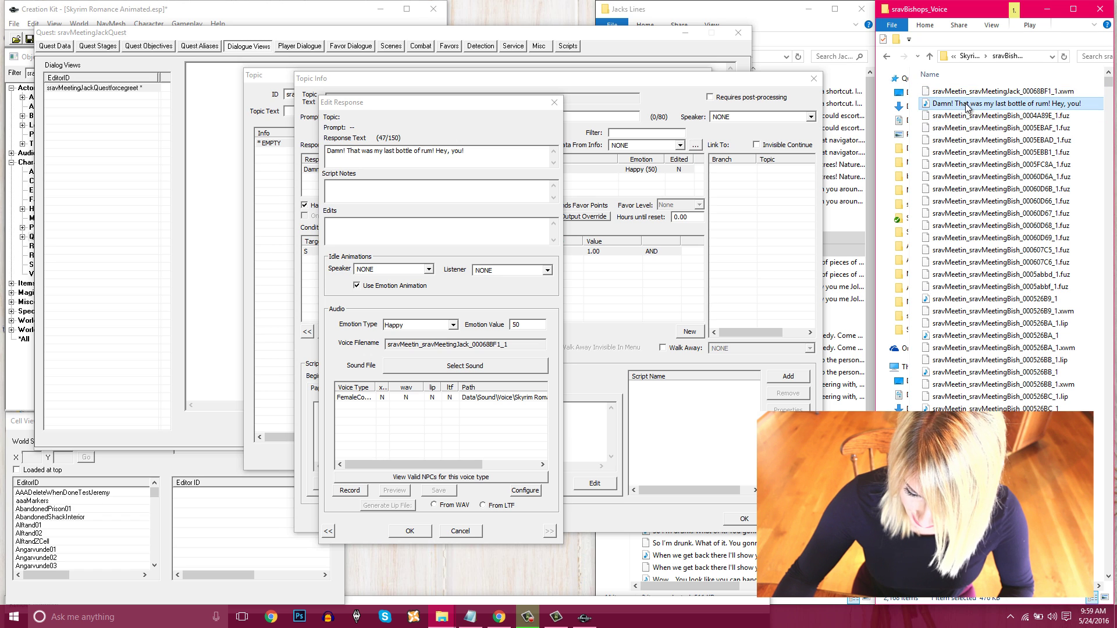
pyautogui.click(966, 104)
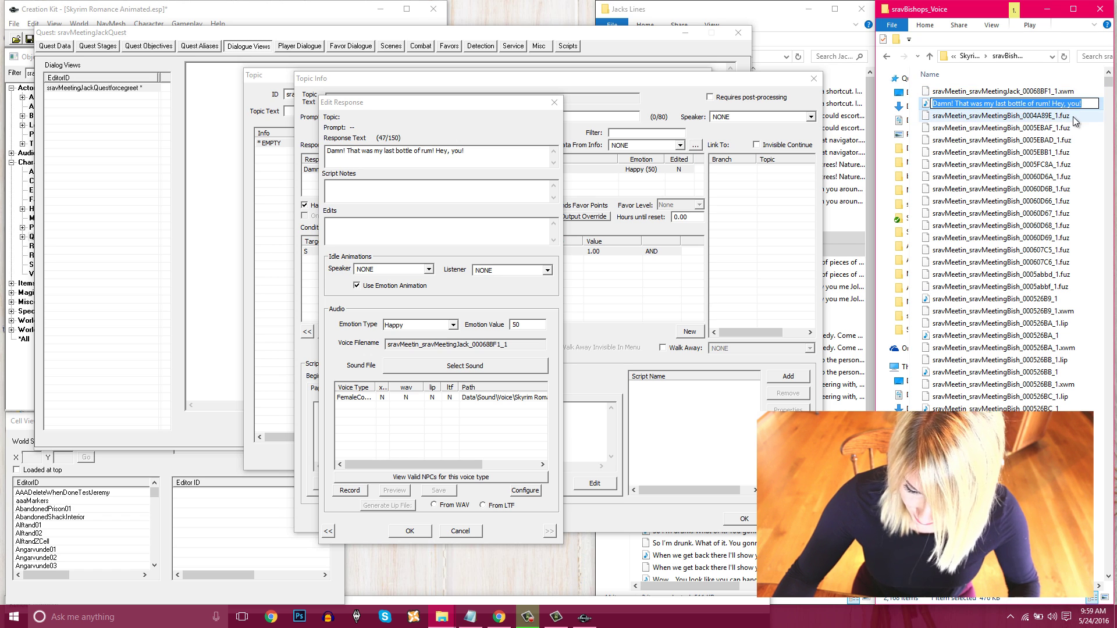
pyautogui.hotkey('ctrl', 'v')
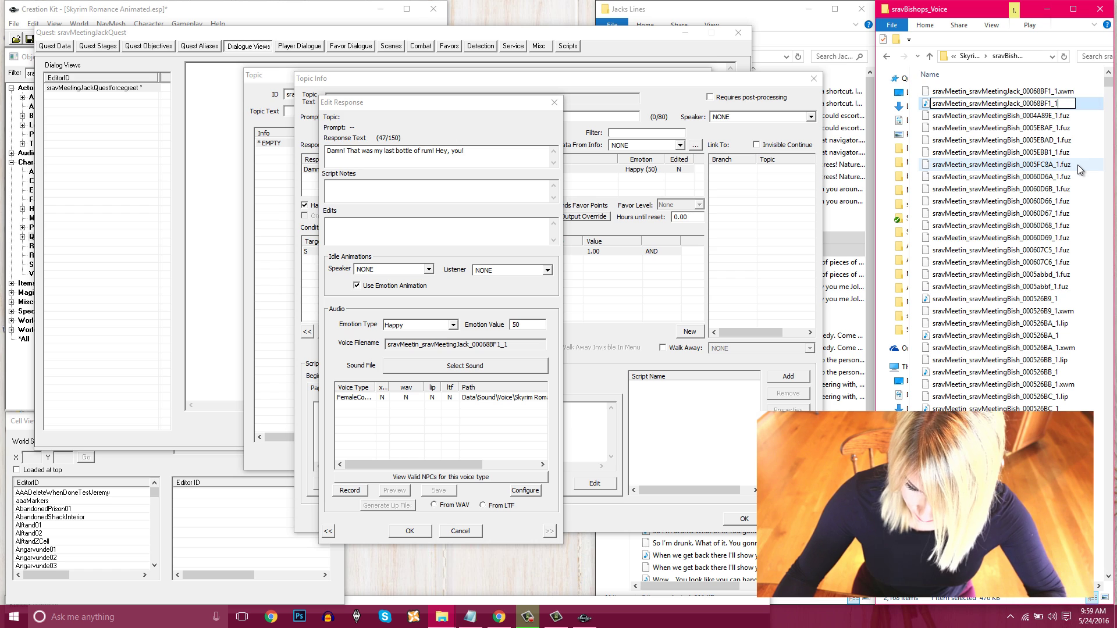
pyautogui.click(1035, 157)
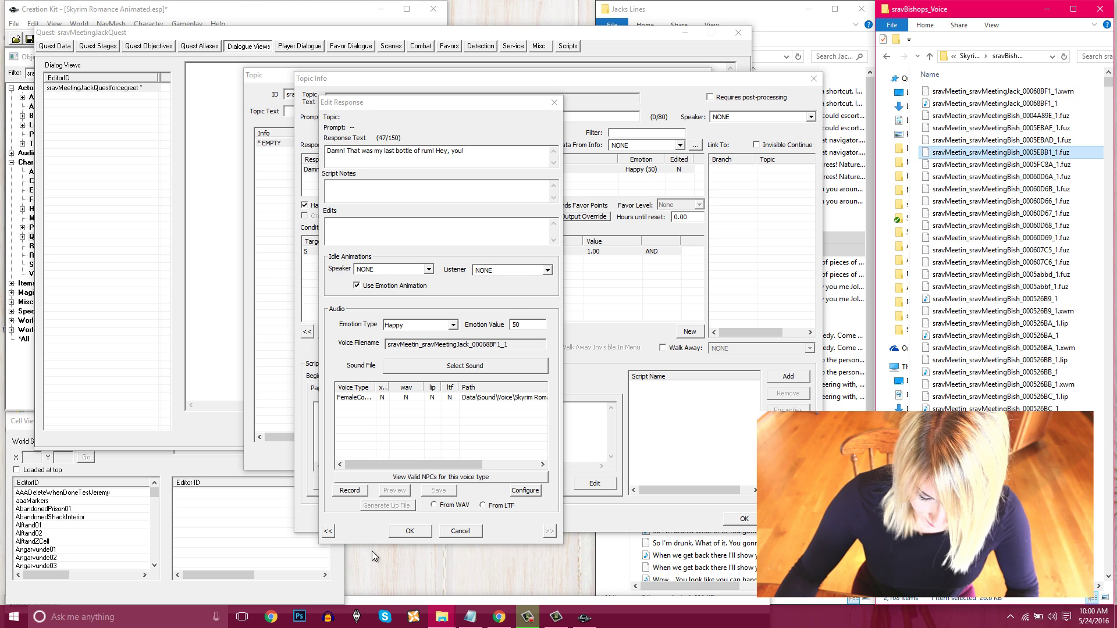
# - Accept the response, topic info, topic and quest changes, and save the plugin, ignoring the navmesh assertion
pyautogui.click(409, 531)
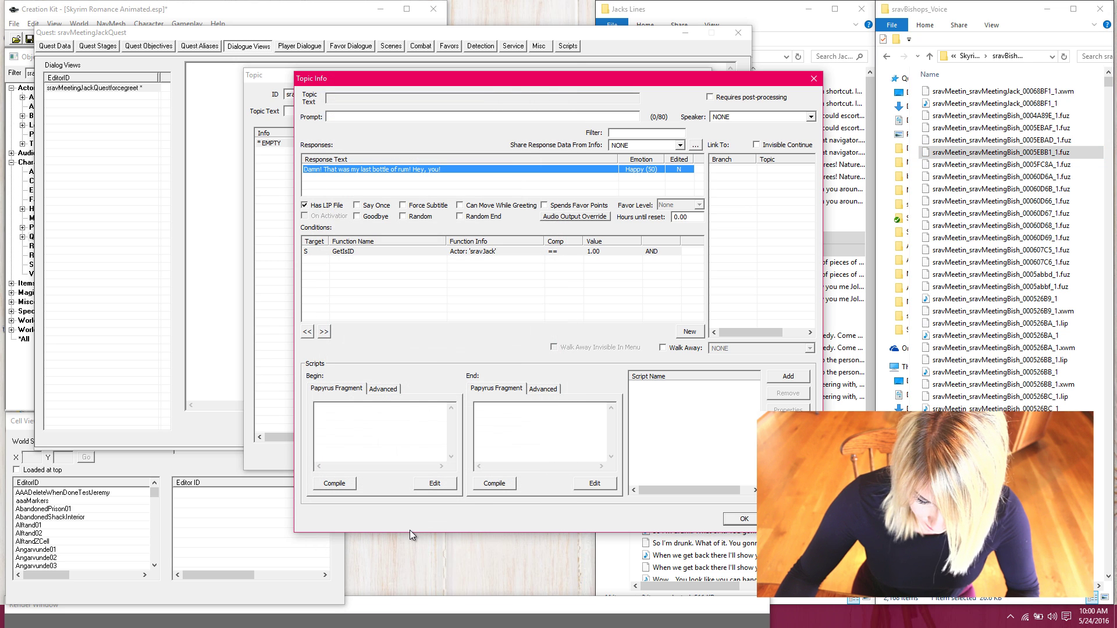
pyautogui.click(744, 519)
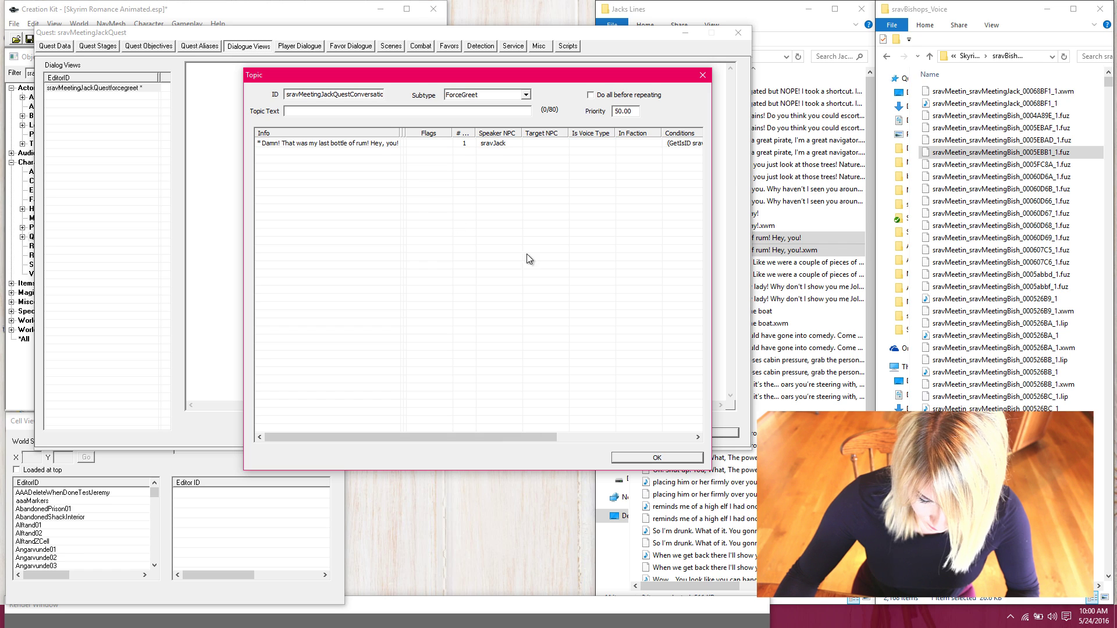
pyautogui.click(646, 458)
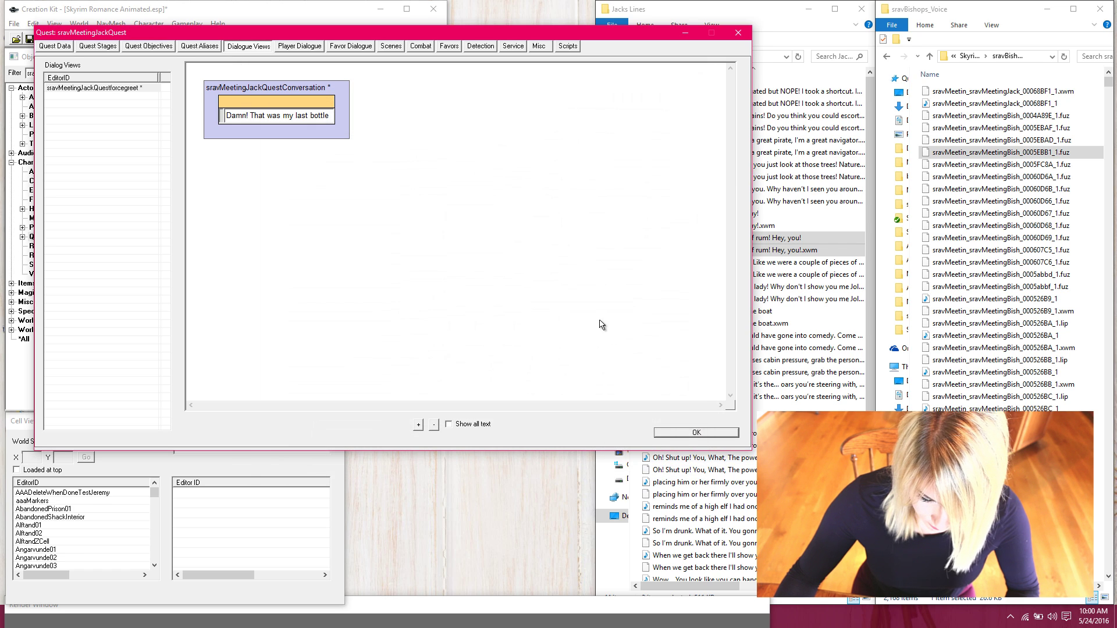
pyautogui.click(669, 432)
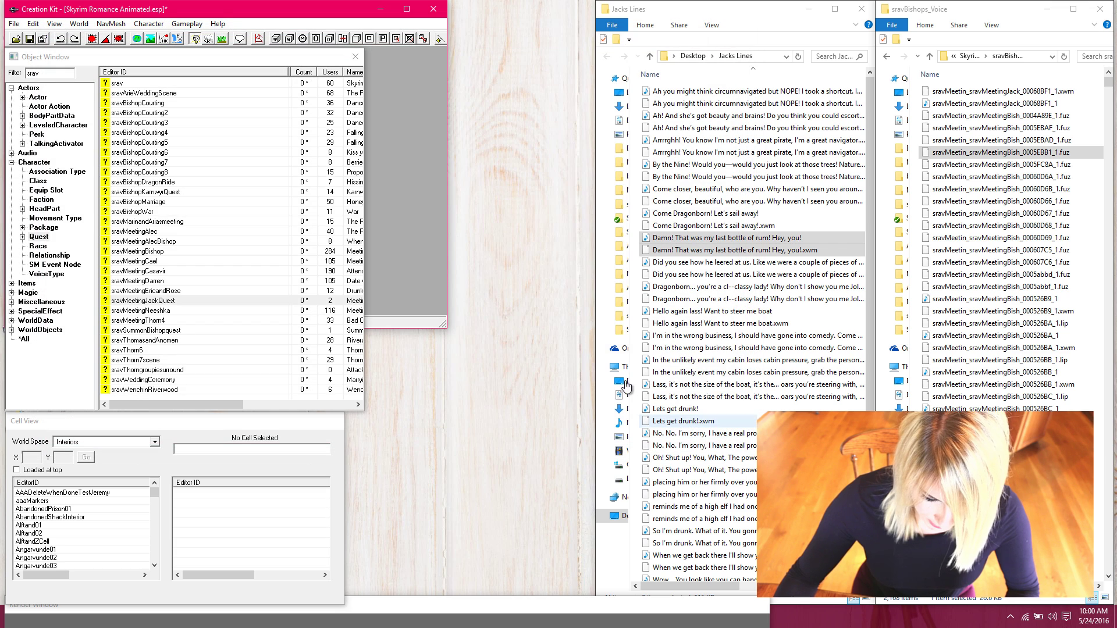
pyautogui.click(27, 39)
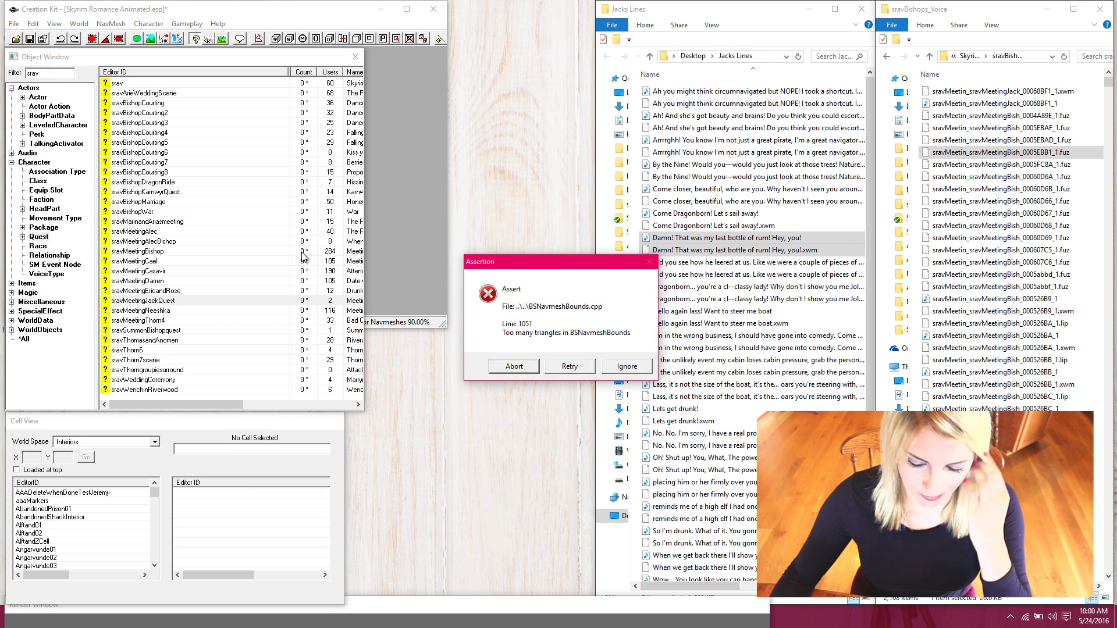
pyautogui.click(627, 367)
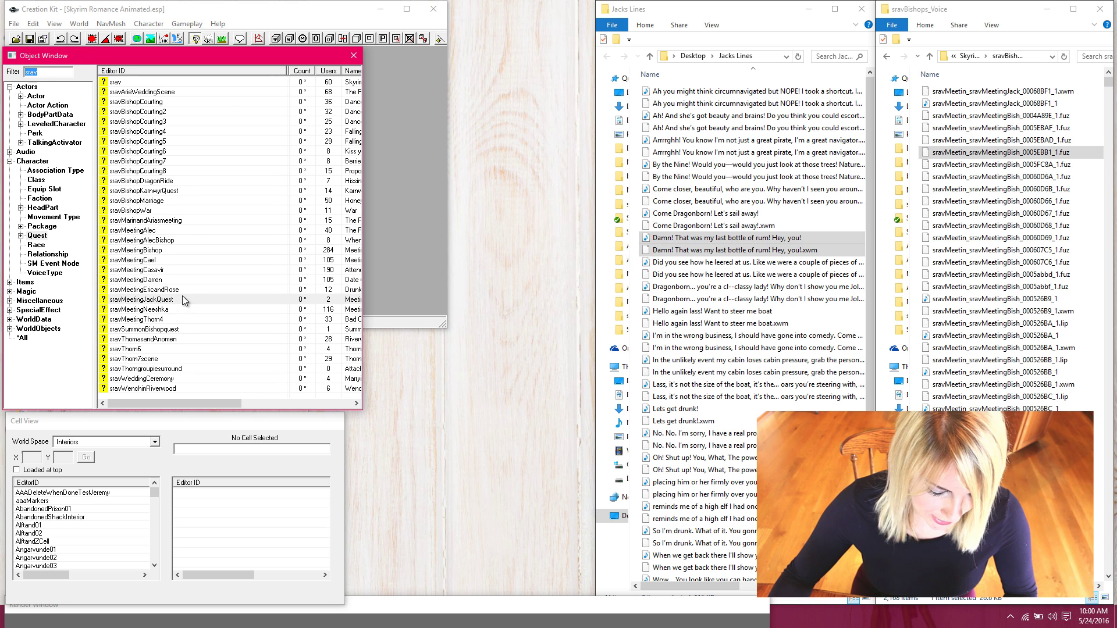
# - Reopen the rum response from sravMeetingJackQuest's sravMeetingJackQuestforcegreet dialogue view and check the voice type's xwm and wav columns
pyautogui.doubleClick(150, 299)
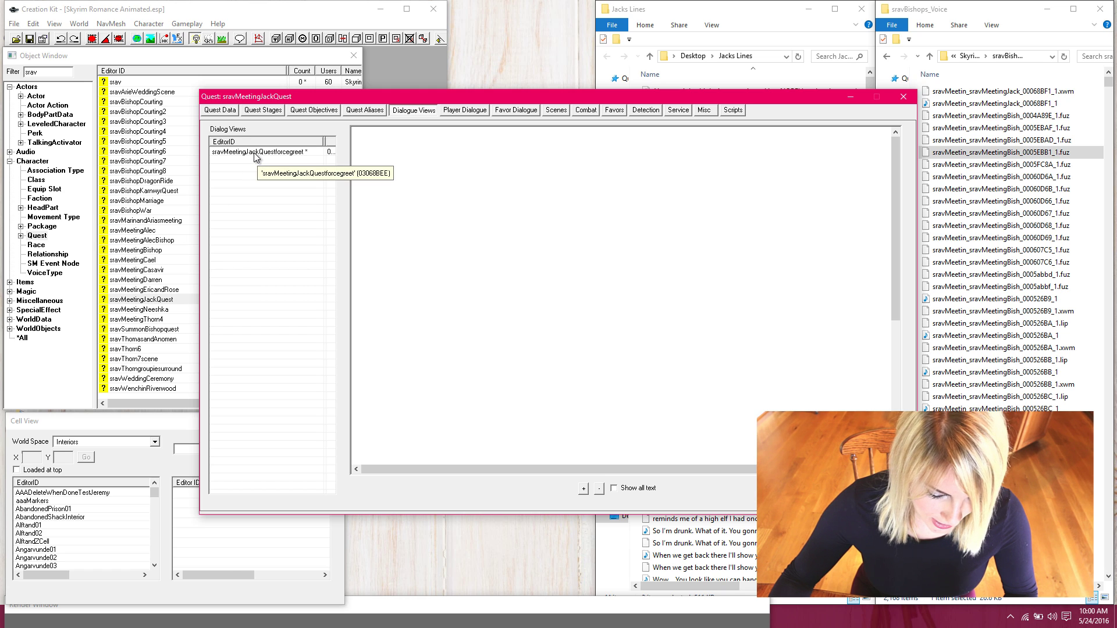
pyautogui.click(279, 154)
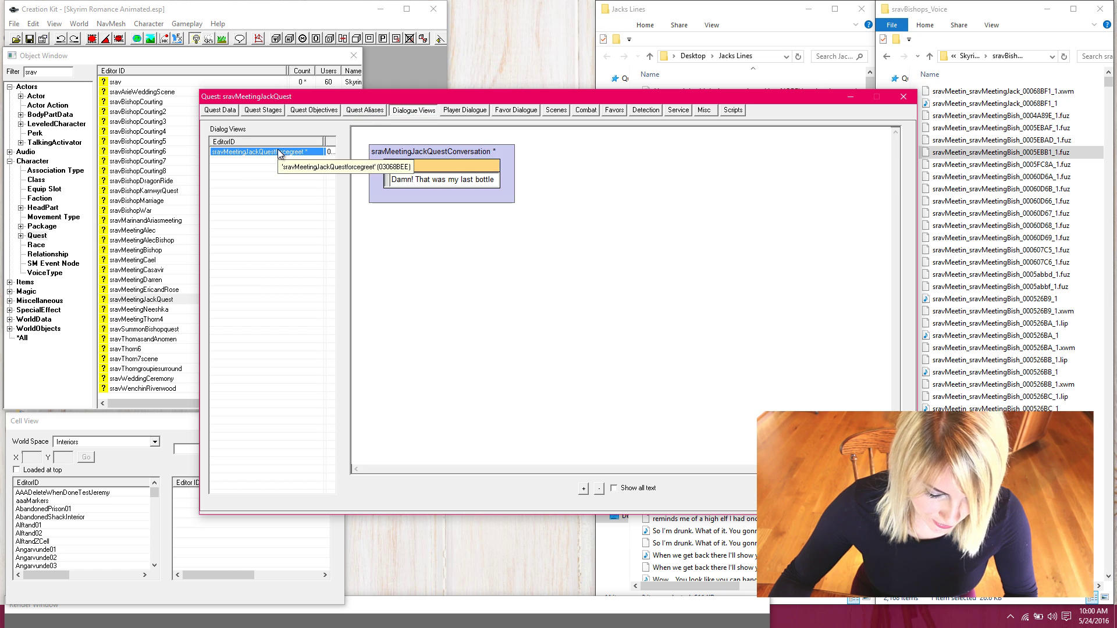
pyautogui.doubleClick(419, 168)
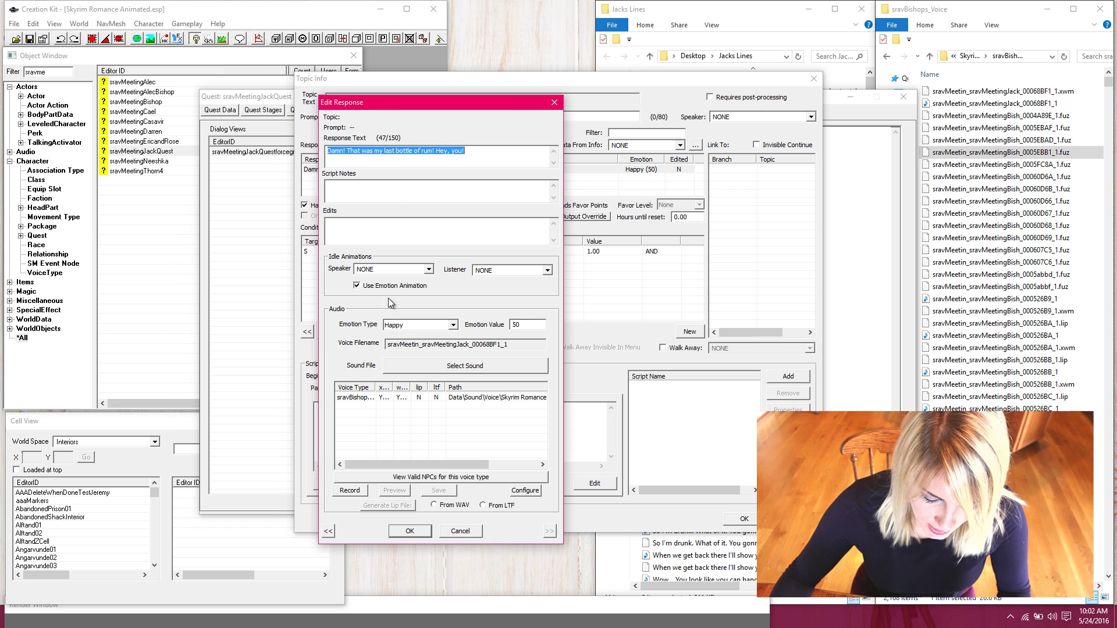
pyautogui.moveTo(391, 386); pyautogui.dragTo(424, 386)
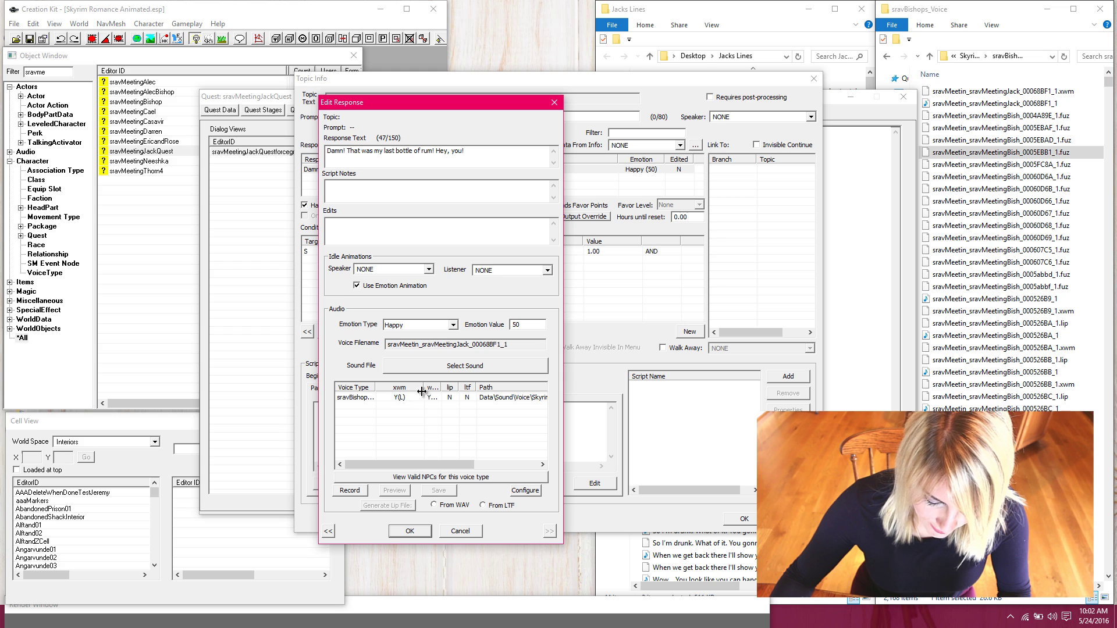
pyautogui.moveTo(424, 387)
pyautogui.mouseDown()
pyautogui.moveTo(391, 387)
pyautogui.moveTo(446, 387)
pyautogui.moveTo(409, 388)
pyautogui.mouseUp()
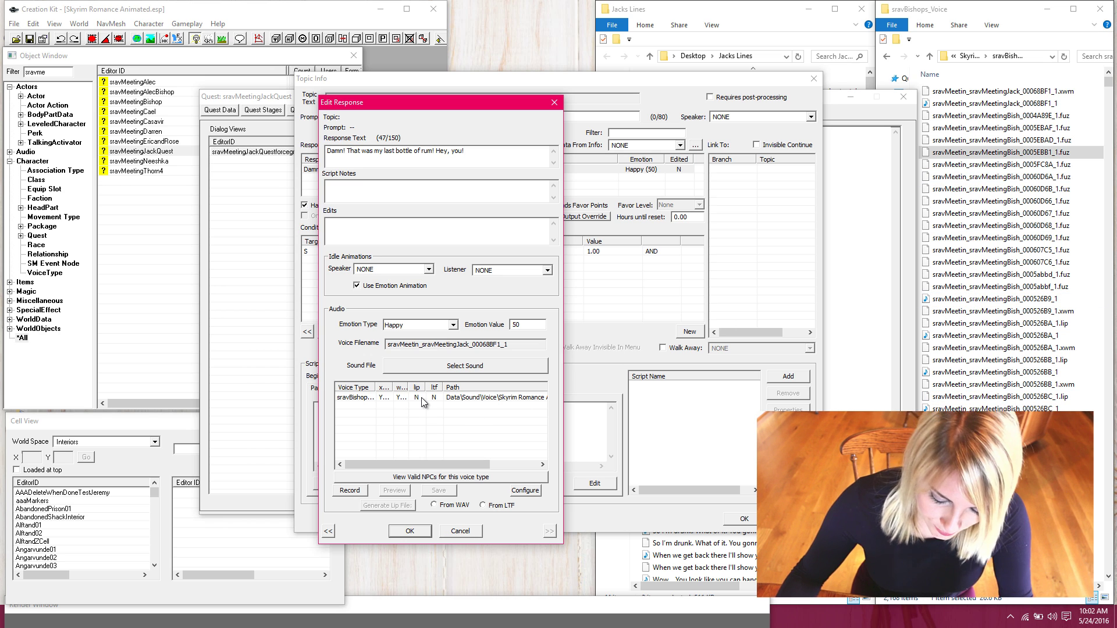
# - Generate a lip file from the WAV for the response's sravBishops_Voice entry
pyautogui.click(355, 399)
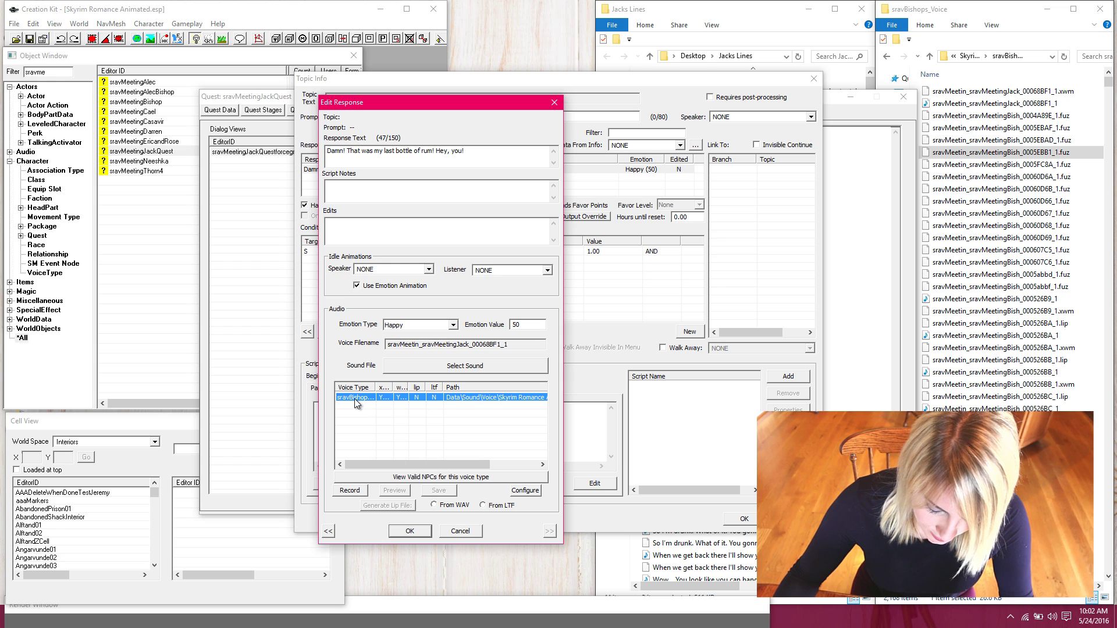
pyautogui.click(435, 505)
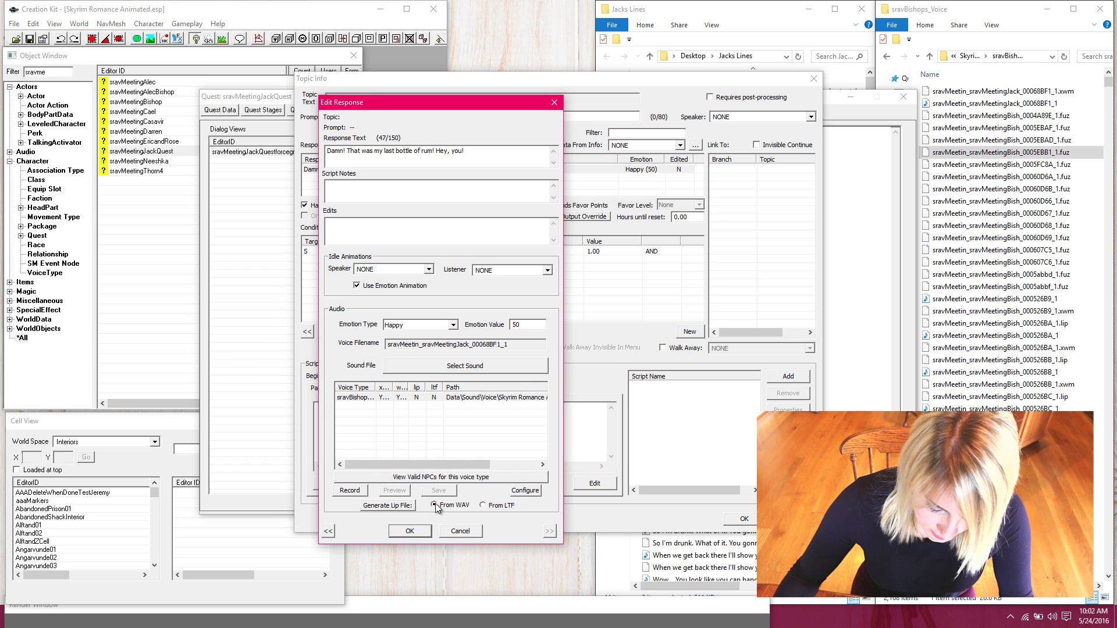
pyautogui.click(389, 506)
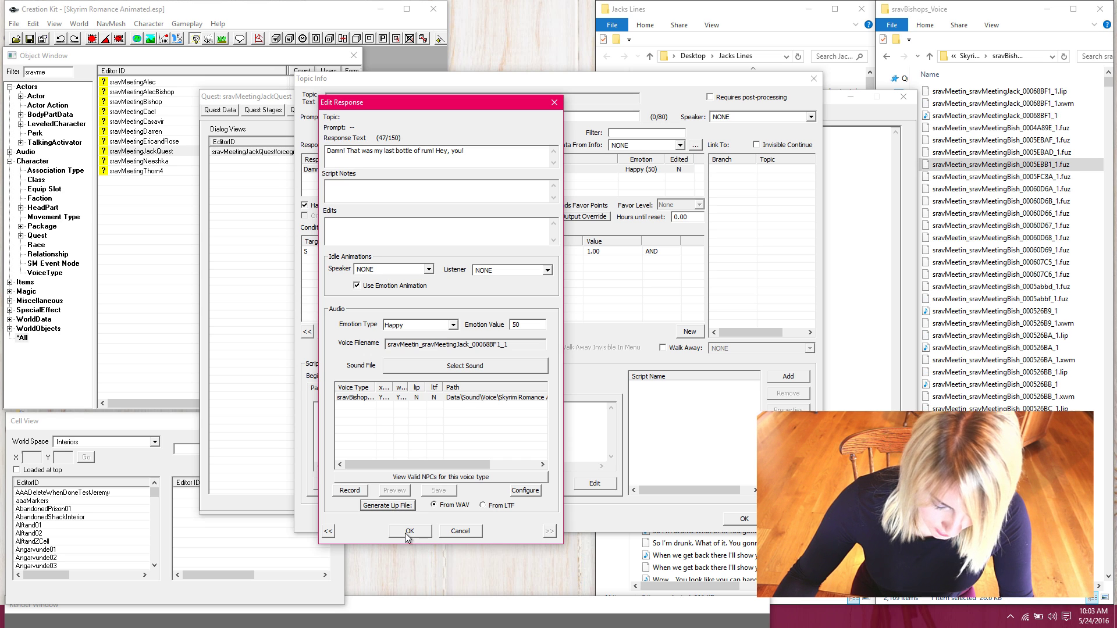
pyautogui.click(409, 531)
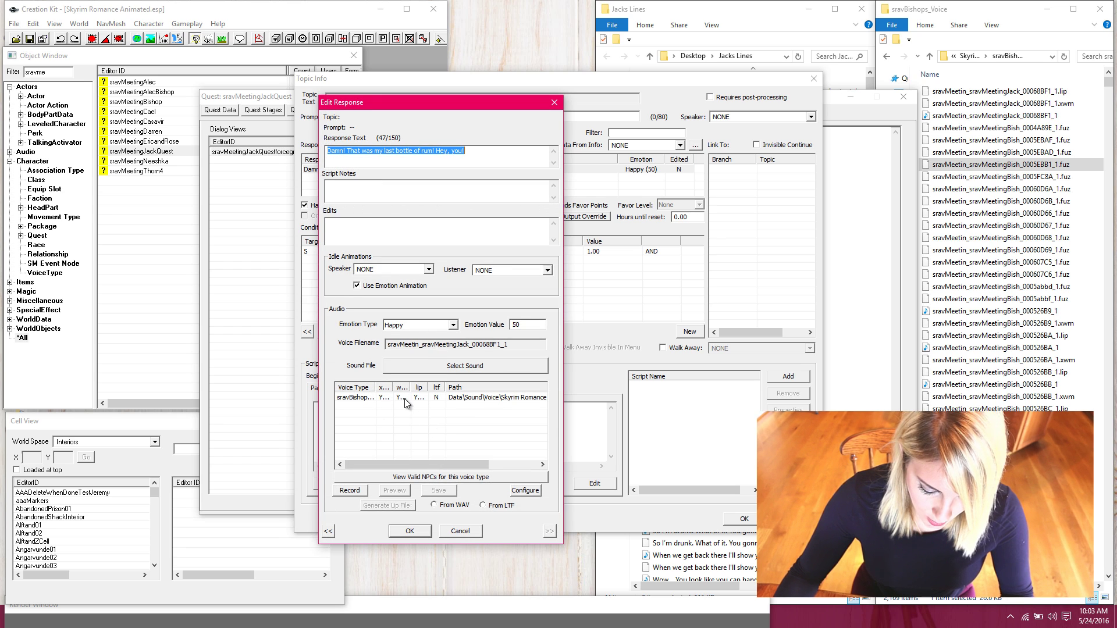
# - Accept the rum response, its topic info and the topic, and close the sravMeetingJackQuest window
pyautogui.click(410, 532)
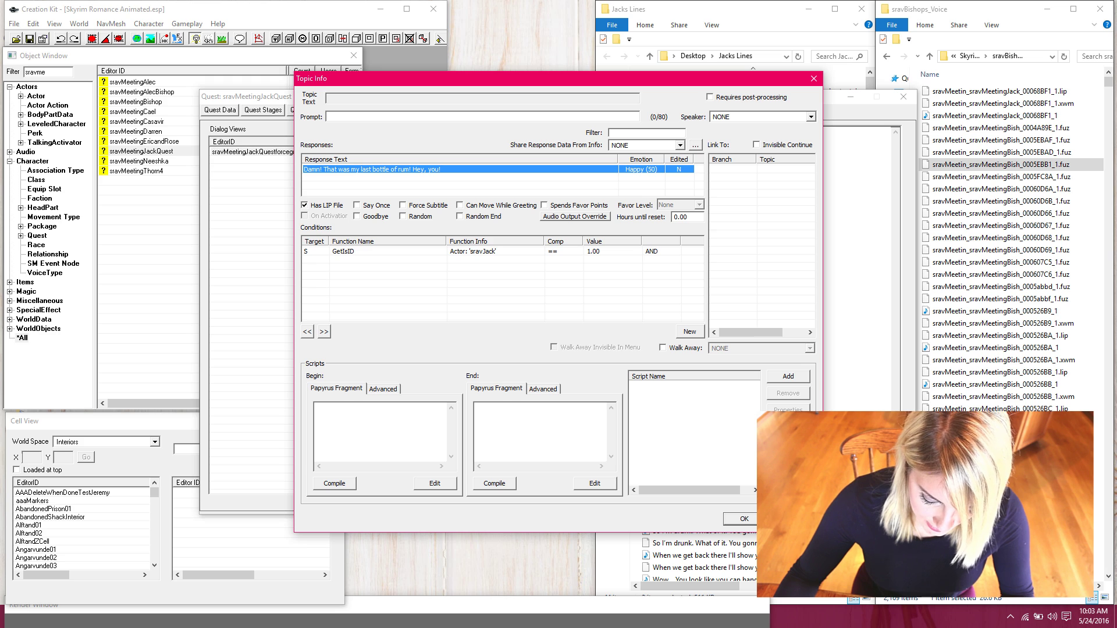
pyautogui.click(753, 524)
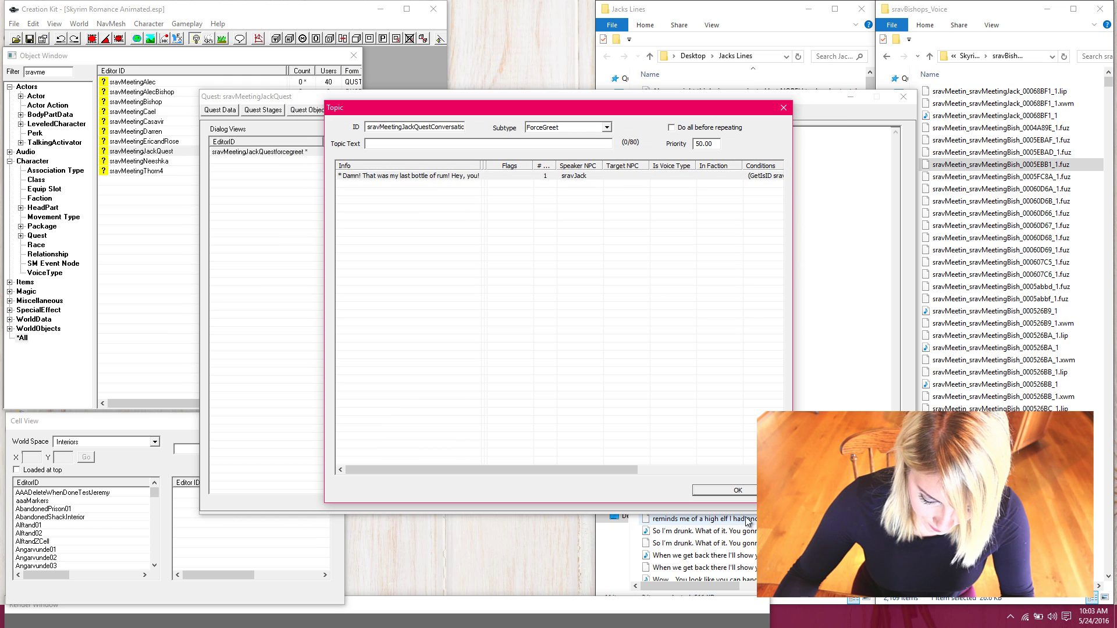
pyautogui.click(724, 492)
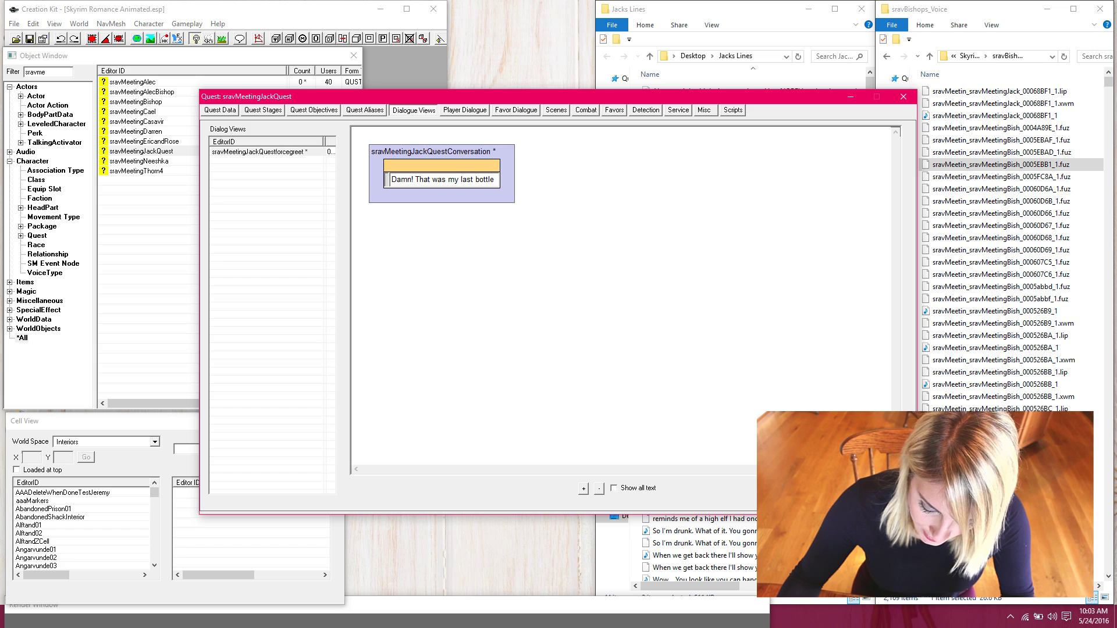
pyautogui.press('Escape')
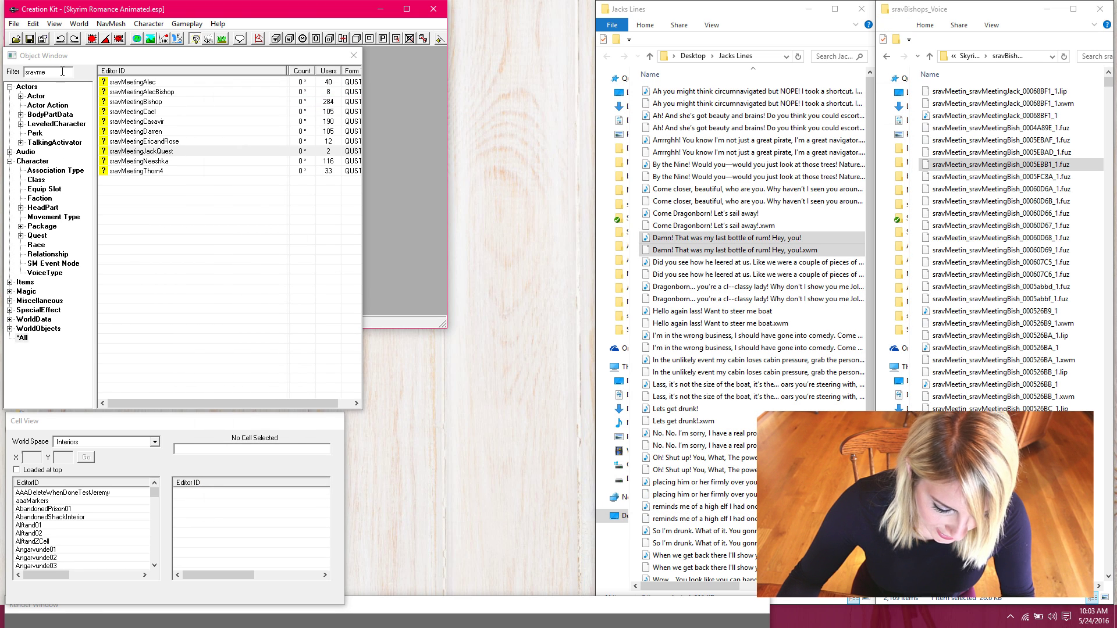
# - Filter the Object Window by "sravjack" and open the sravJack actor for editing
pyautogui.moveTo(63, 70); pyautogui.dragTo(38, 73)
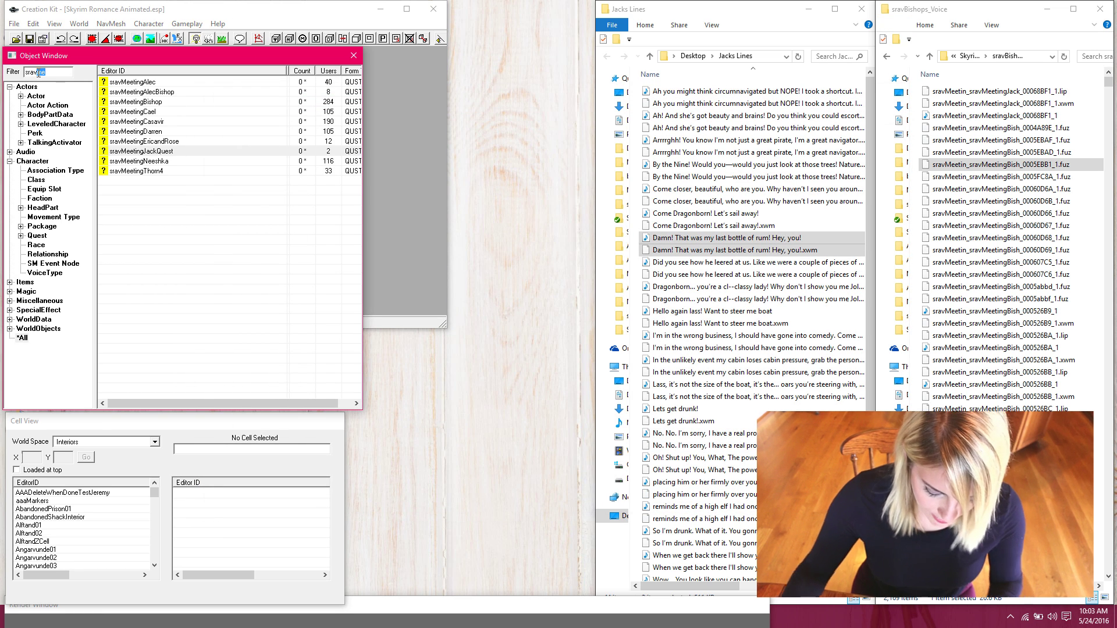
pyautogui.press('BackSpace')
pyautogui.write('B')
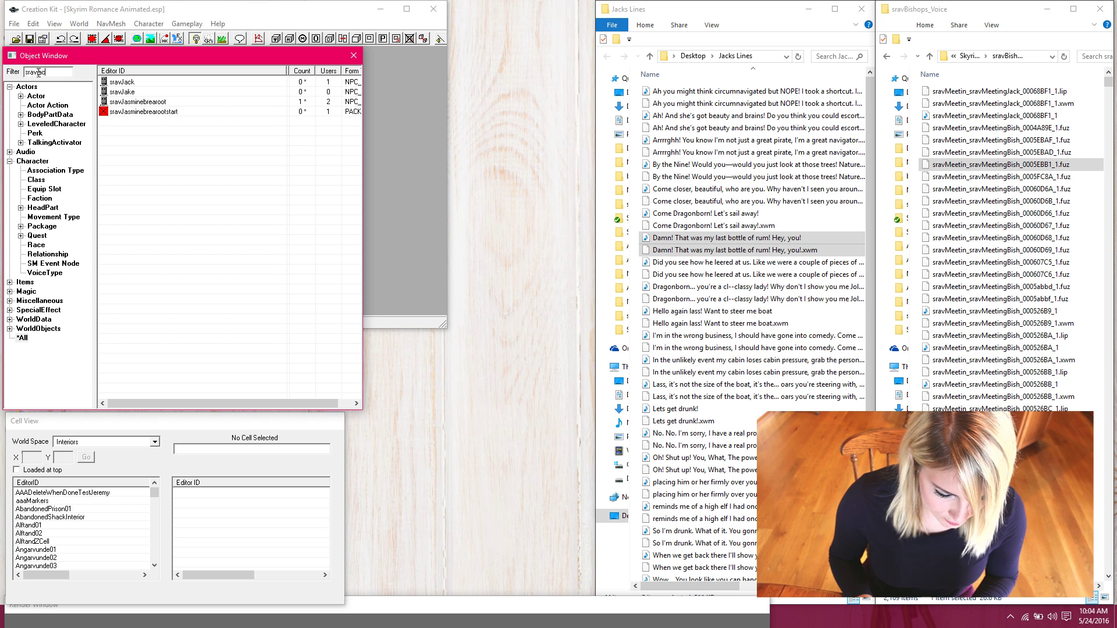
pyautogui.write('ack')
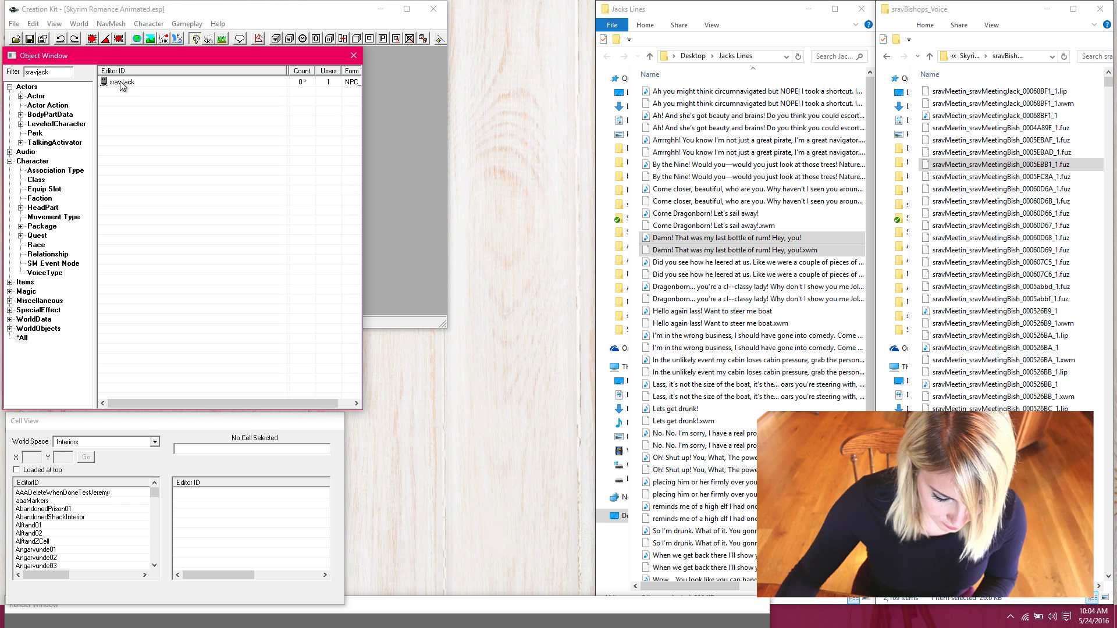
pyautogui.doubleClick(123, 82)
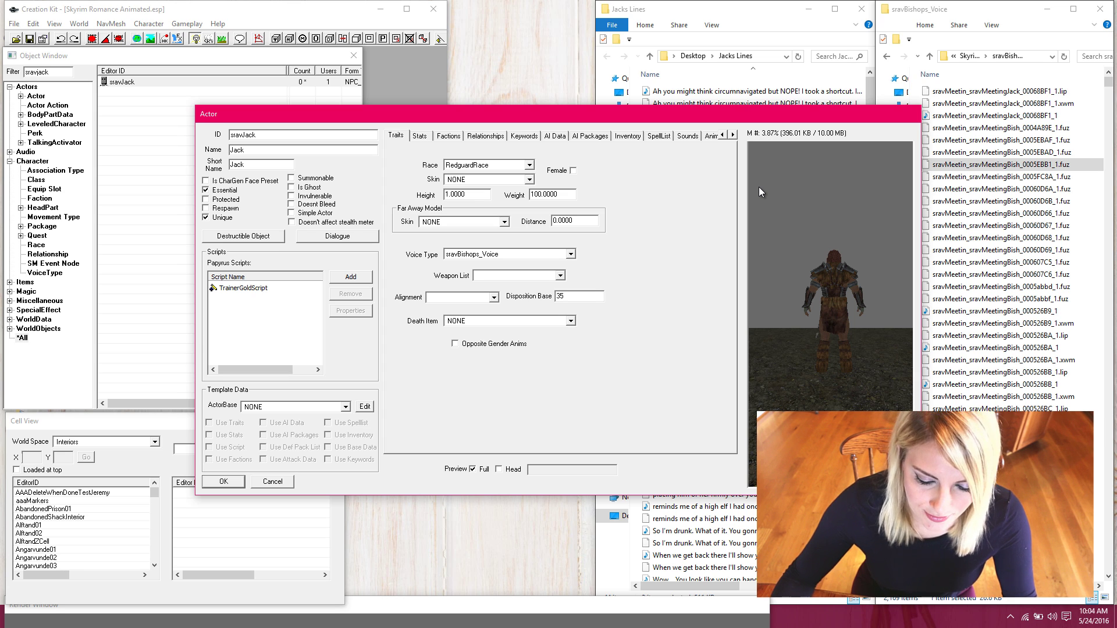
# - Delete all the Companions packages from sravJack's AI package list
pyautogui.click(601, 140)
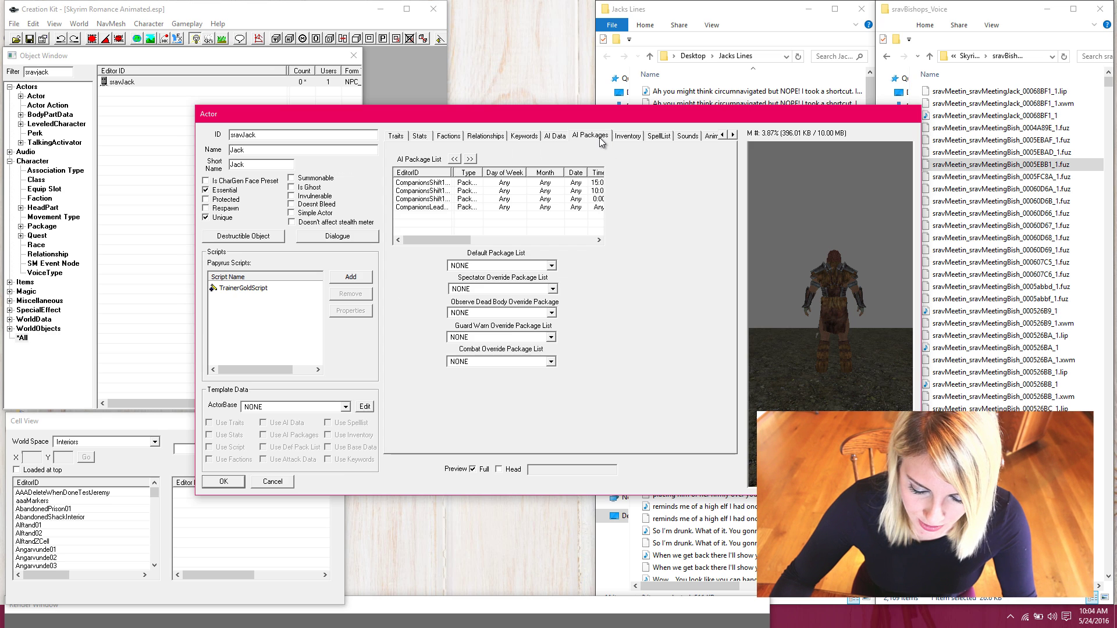
pyautogui.moveTo(451, 174); pyautogui.dragTo(494, 175)
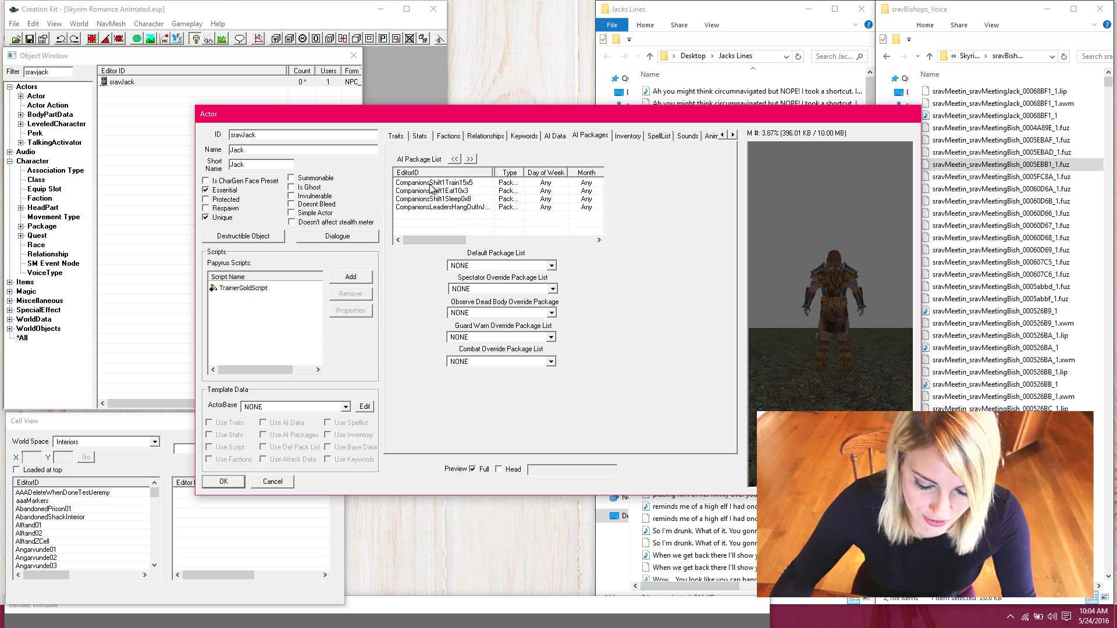
pyautogui.click(439, 208)
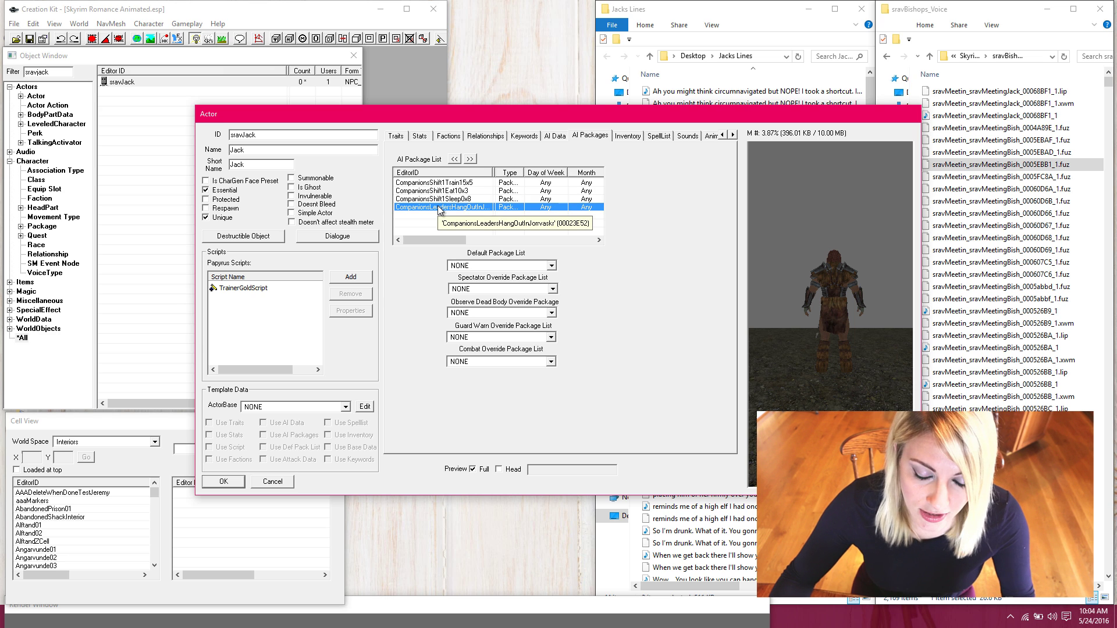
pyautogui.keyDown('shift'); pyautogui.click(428, 183); pyautogui.keyUp('shift')
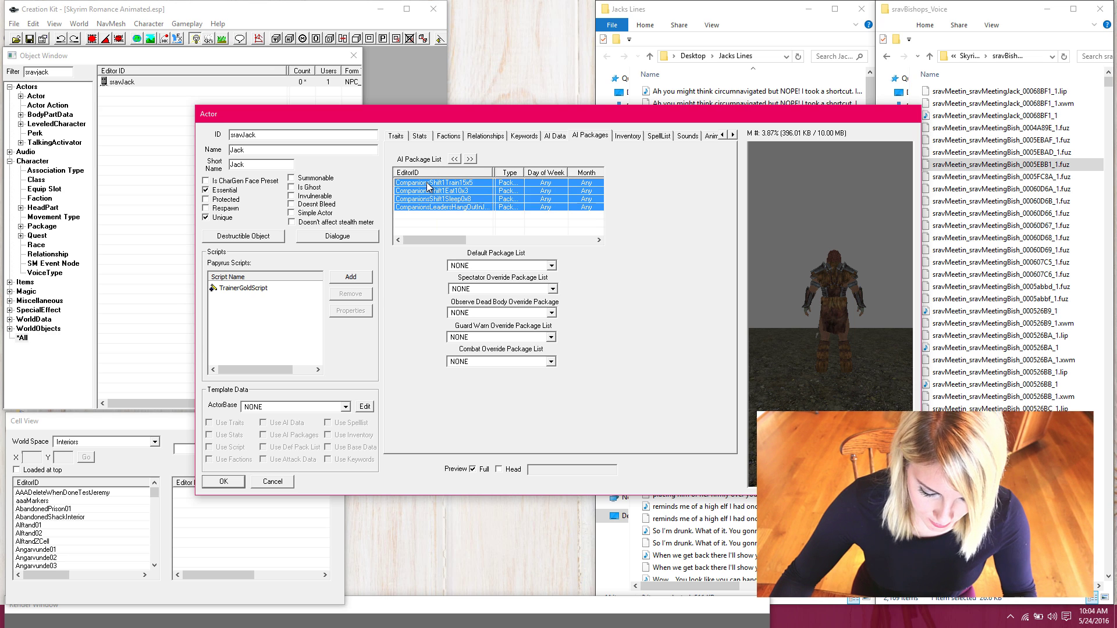
pyautogui.rightClick(428, 184)
pyautogui.click(464, 228)
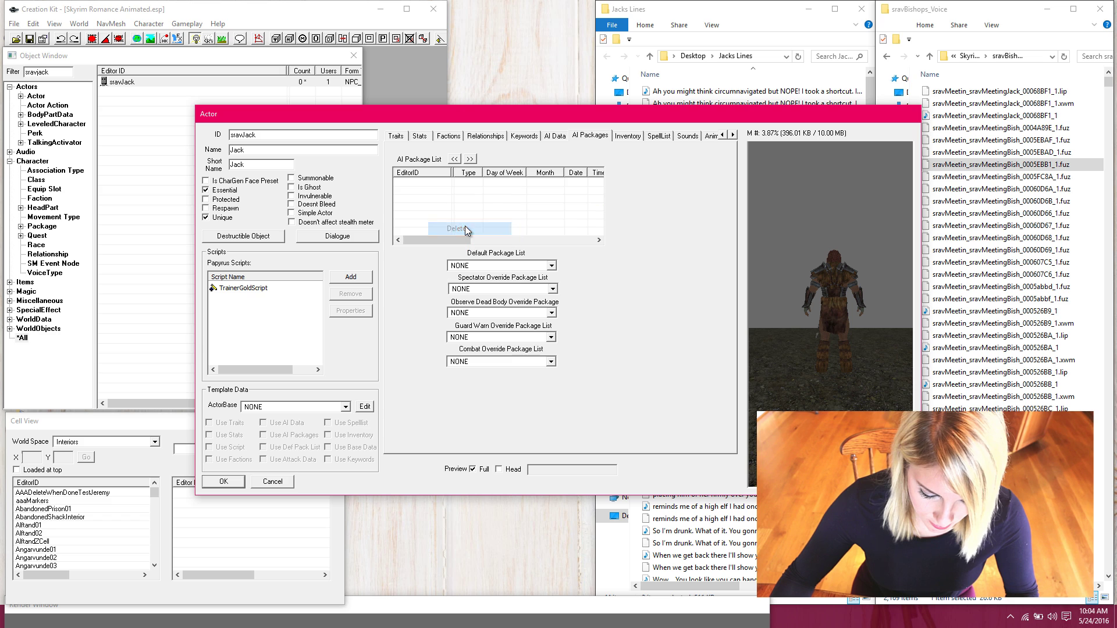
# - Create a new AI package for the actor with the ID sravJackForcegreetPackage
pyautogui.rightClick(432, 188)
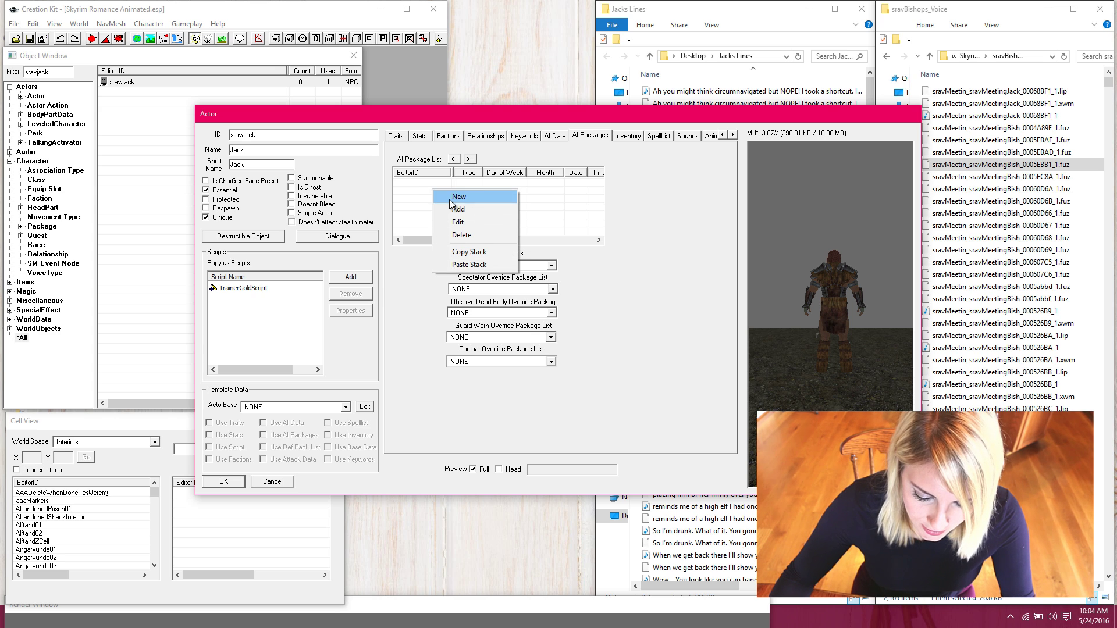
pyautogui.click(473, 196)
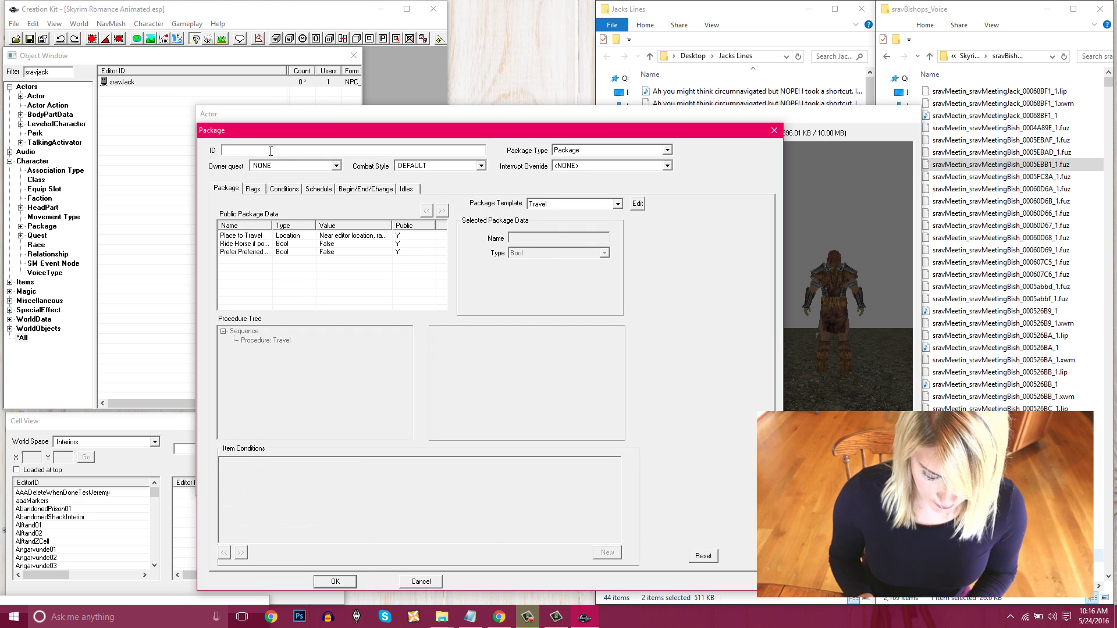
pyautogui.write('sravJ')
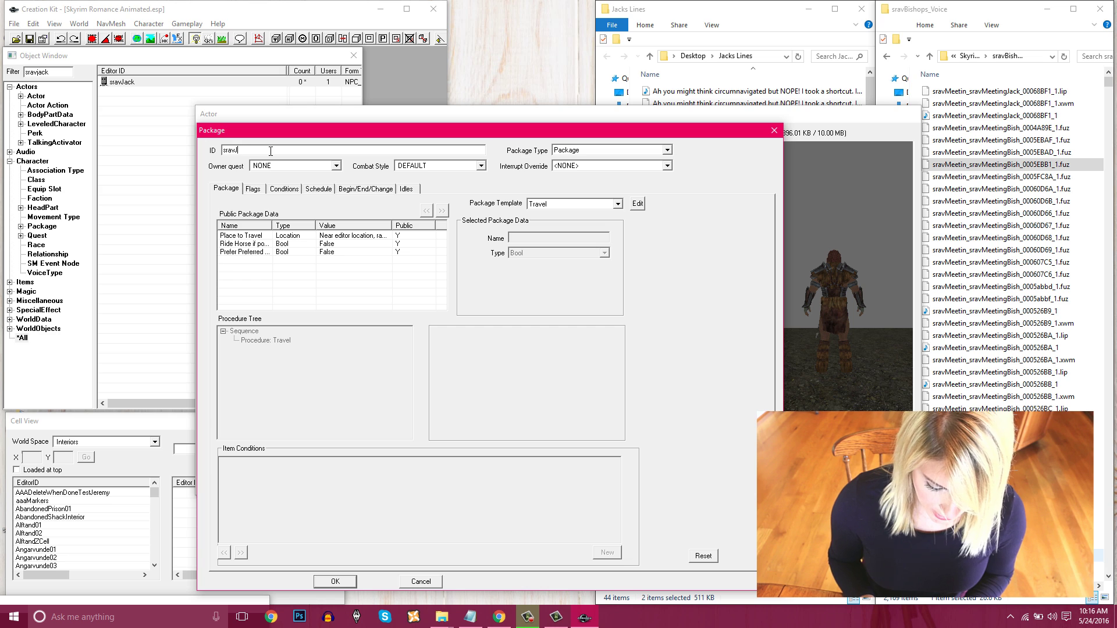
pyautogui.write('ackForce')
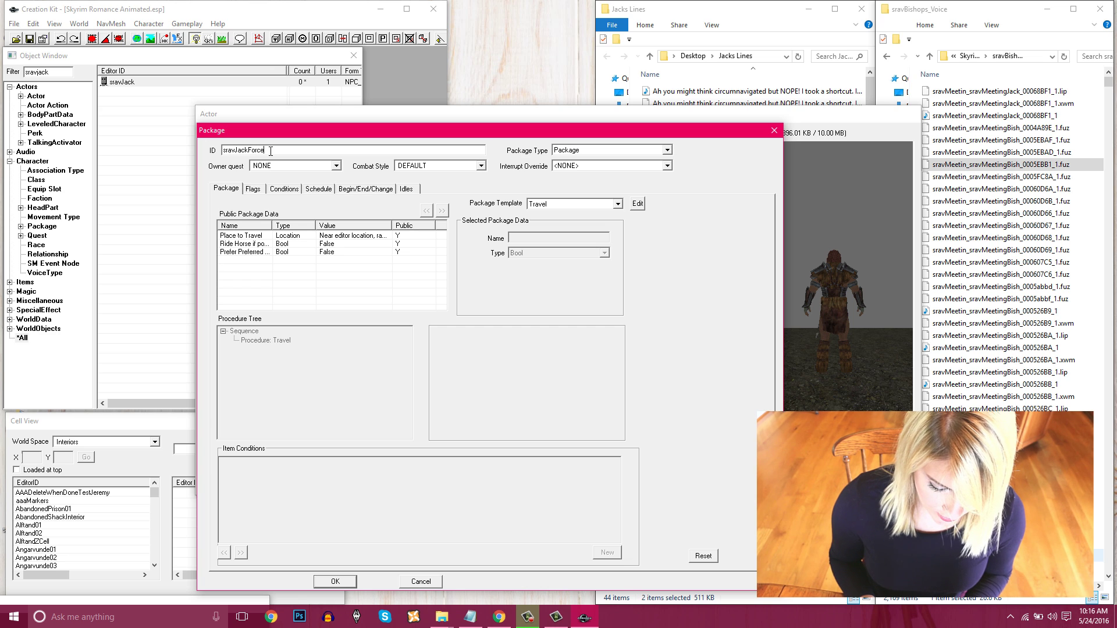
pyautogui.write('greetPac')
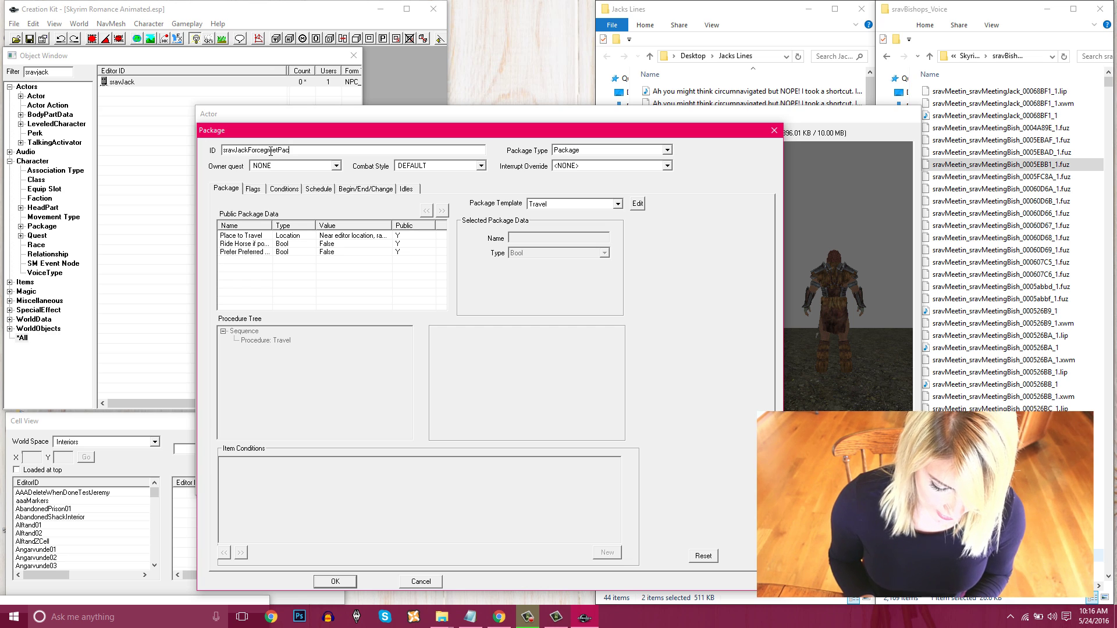
pyautogui.write('kage')
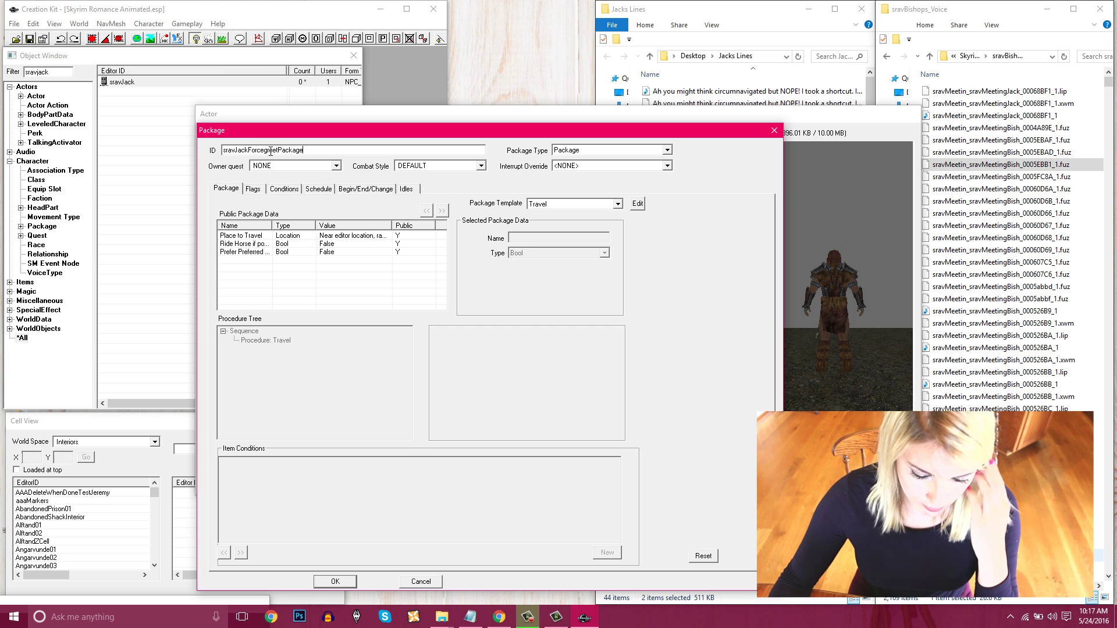
# - Set the package template to ForceGreet
pyautogui.click(617, 205)
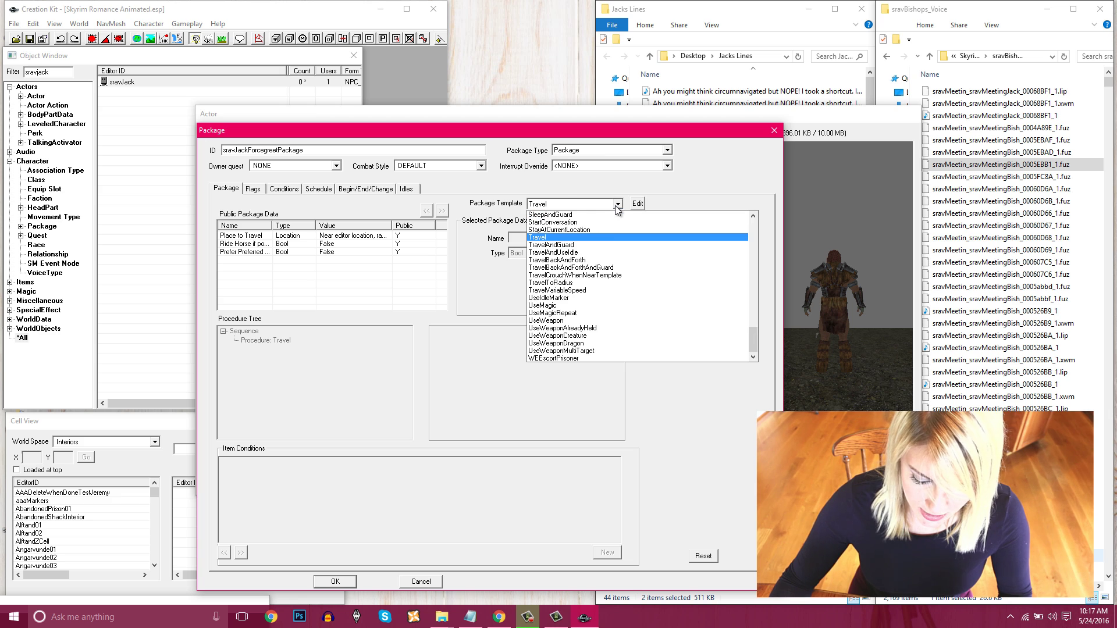
pyautogui.scroll(2, 609, 298)
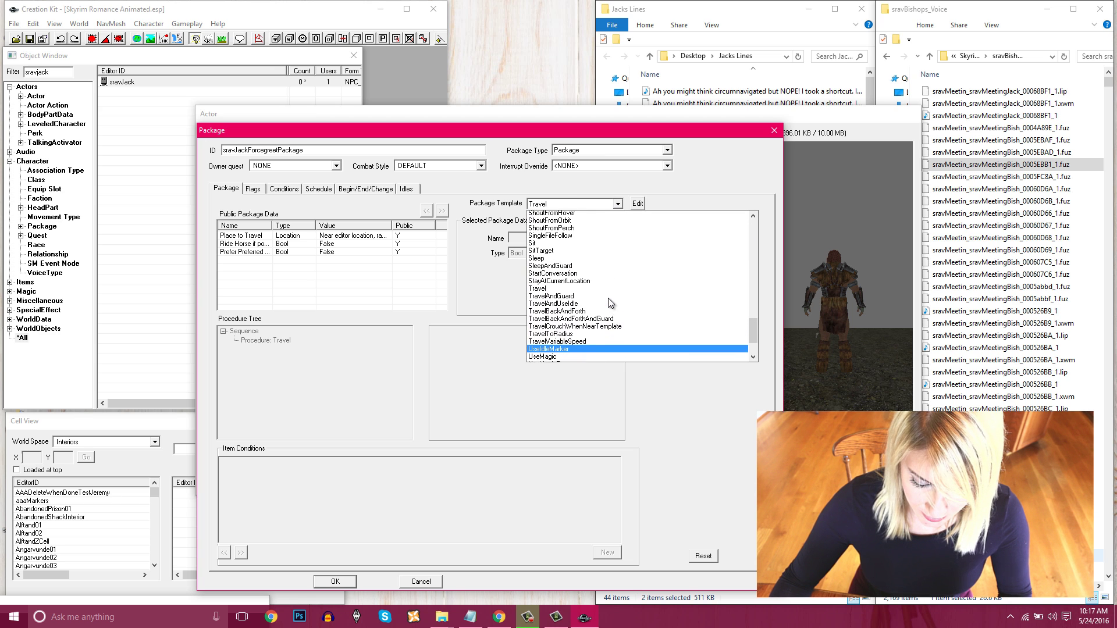
pyautogui.scroll(7, 609, 298)
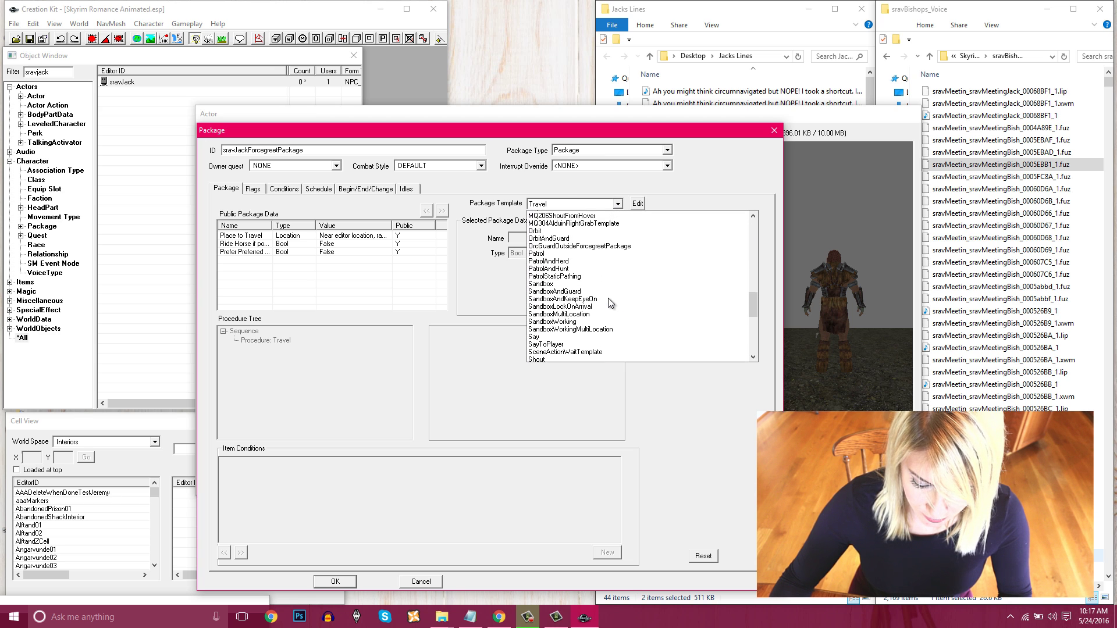
pyautogui.scroll(6, 609, 298)
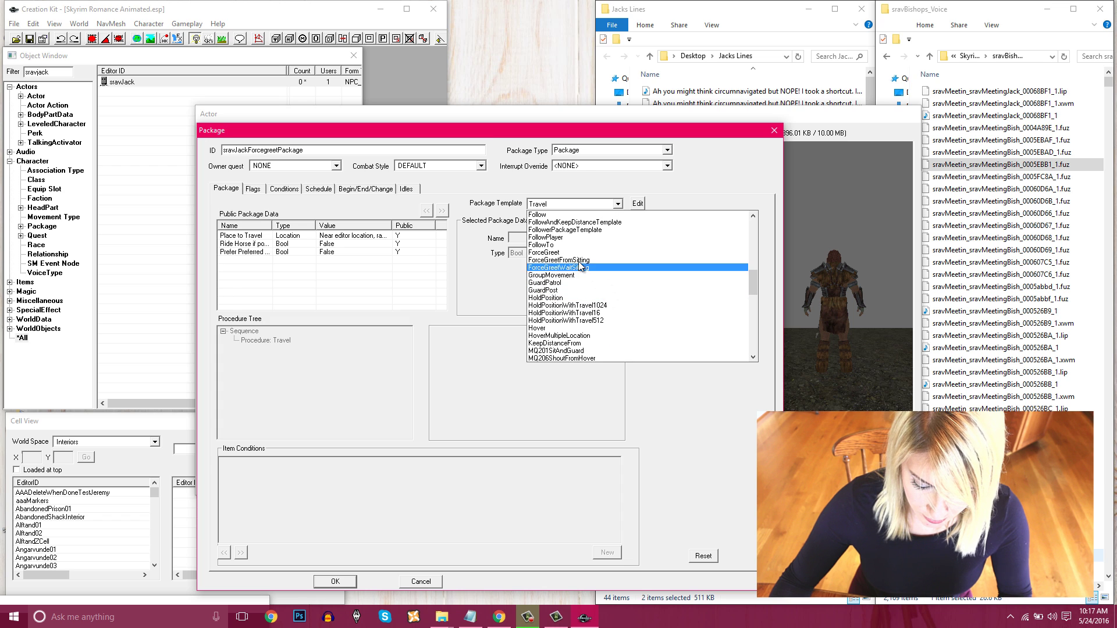
pyautogui.click(556, 253)
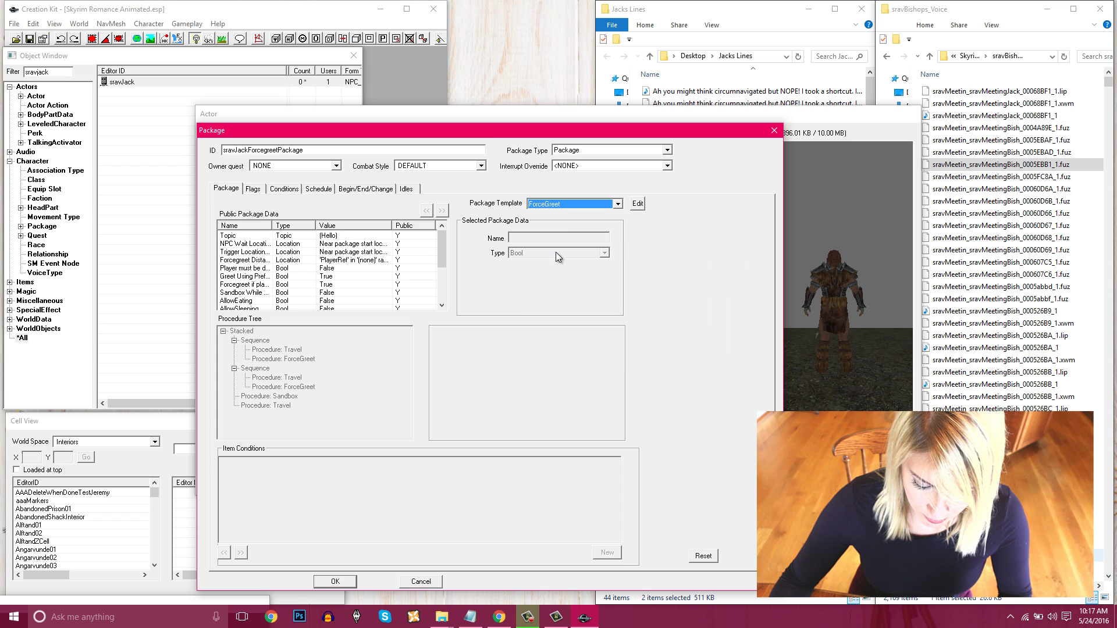
# - Set the radius of the package's NPC Wait Location to 0
pyautogui.click(339, 242)
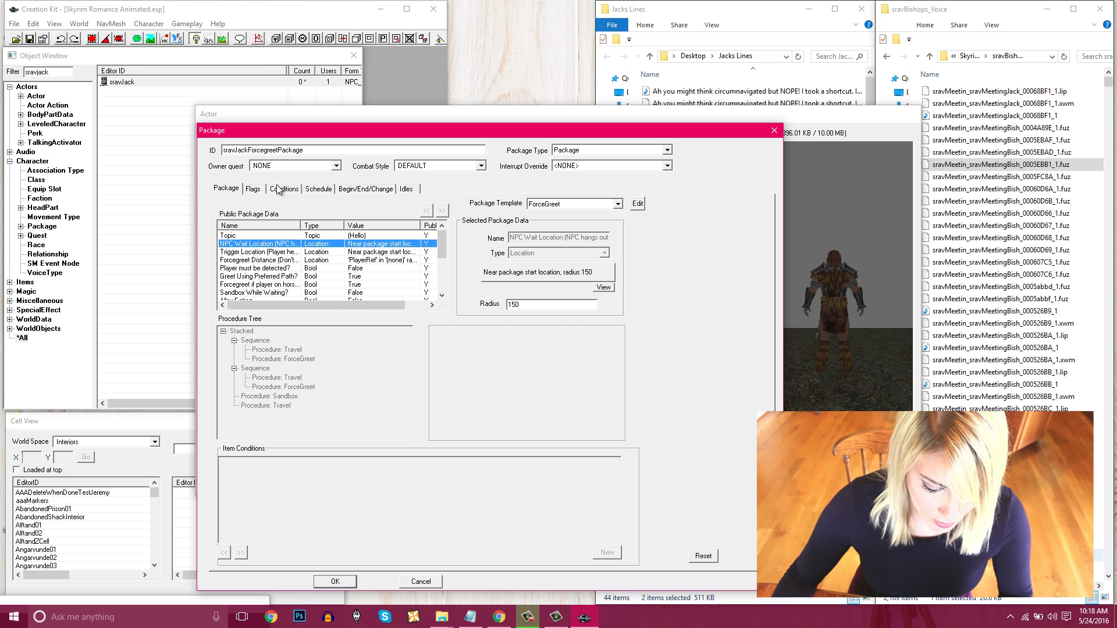
pyautogui.click(274, 252)
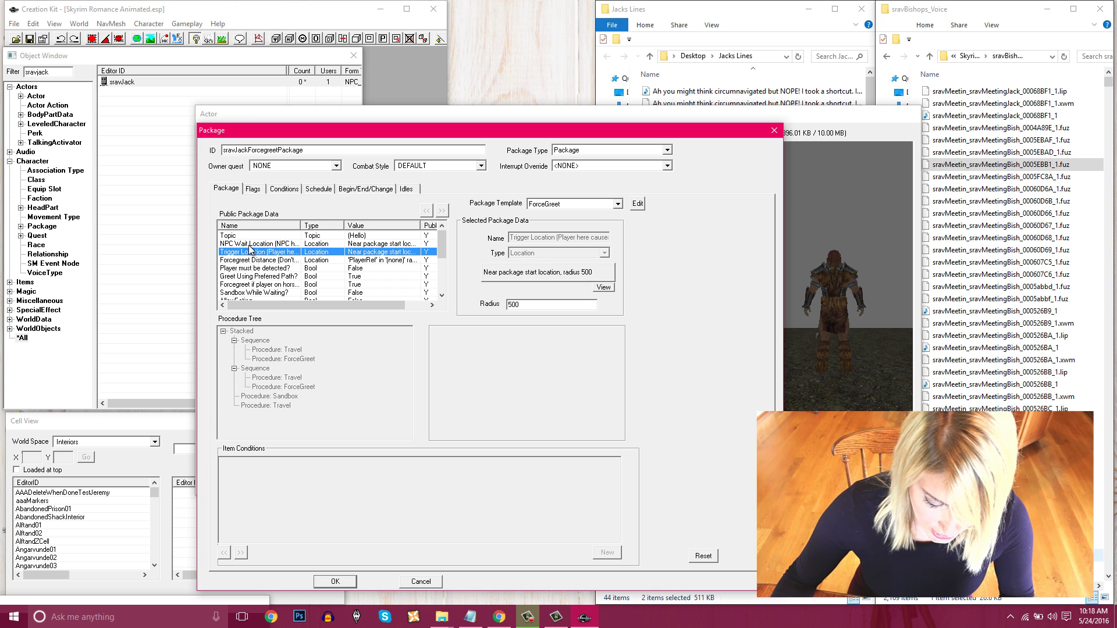
pyautogui.click(246, 245)
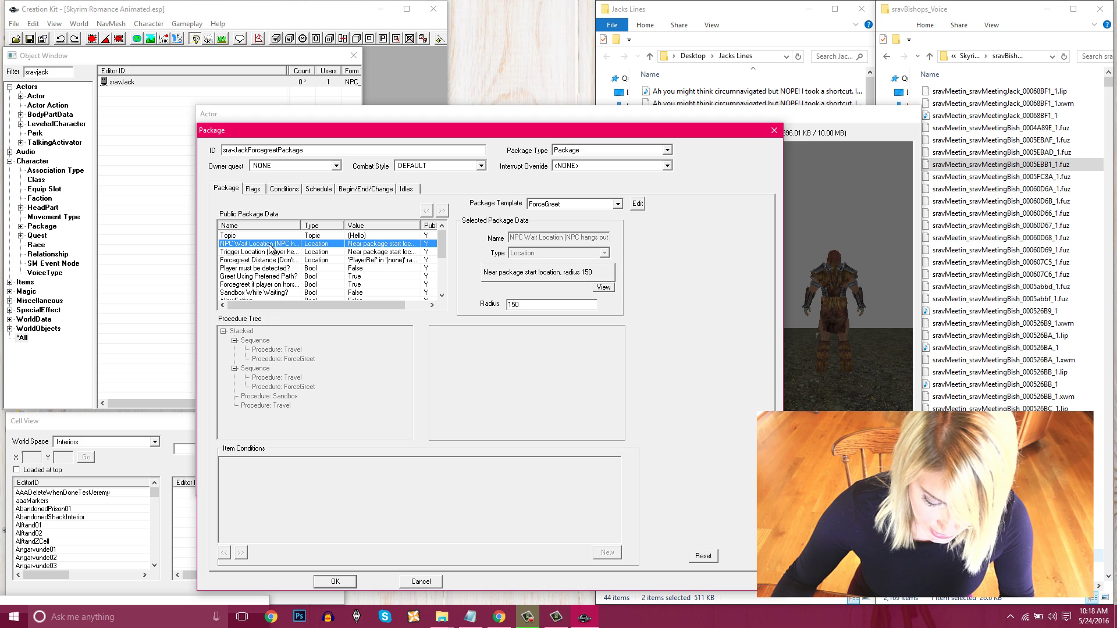
pyautogui.doubleClick(524, 304)
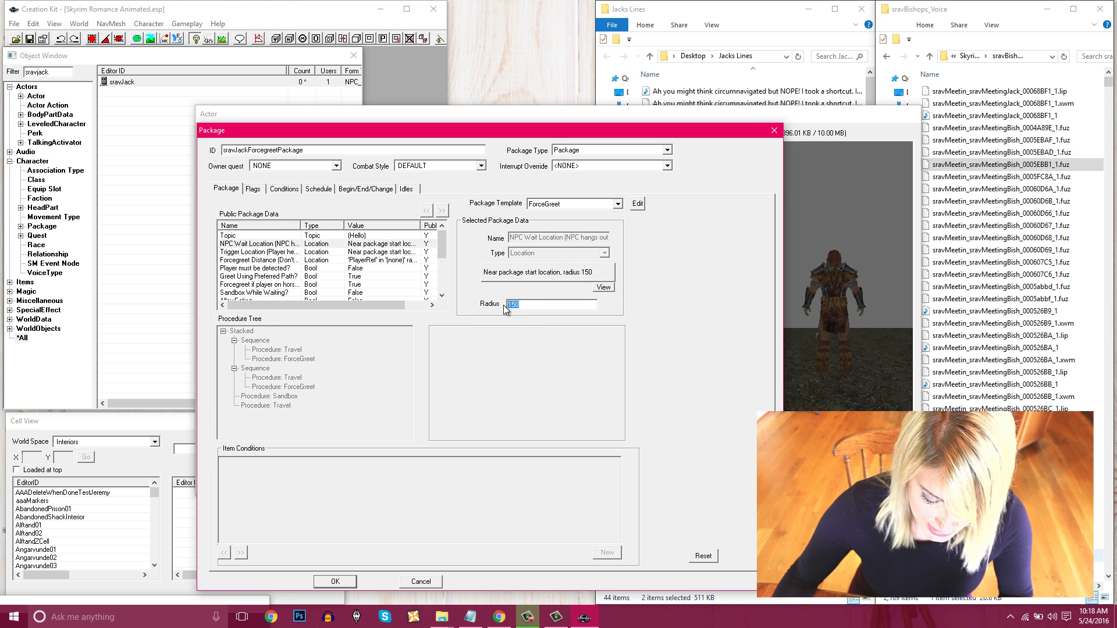
pyautogui.write('0')
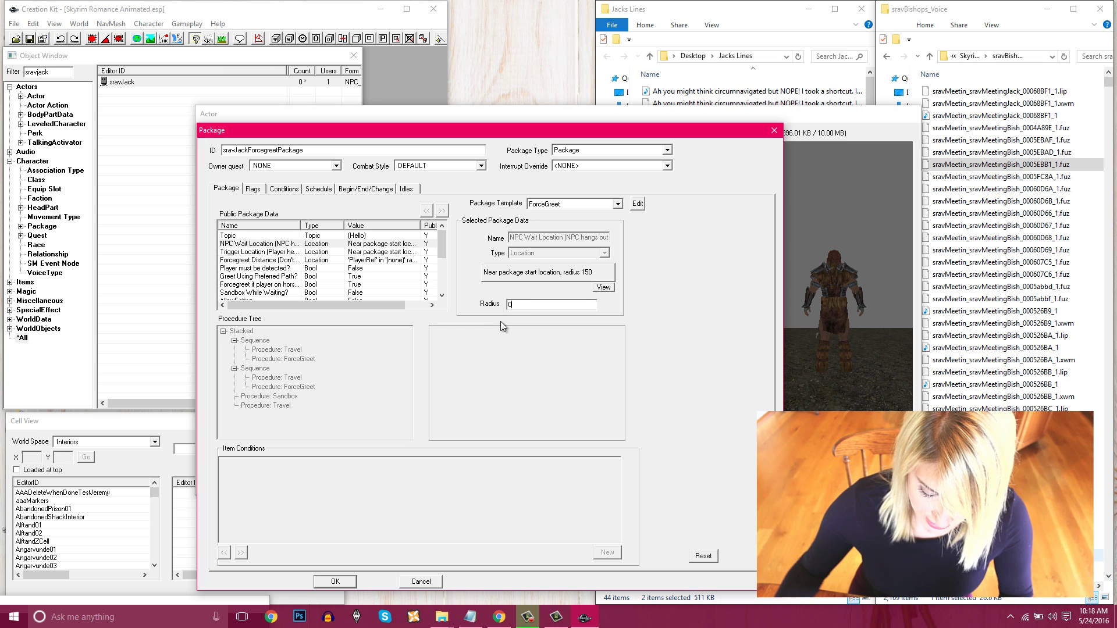
# - Review the package's Trigger Location and Forcegreet Distance radii and its true/false options, such as player detection and AllowEating
pyautogui.click(262, 252)
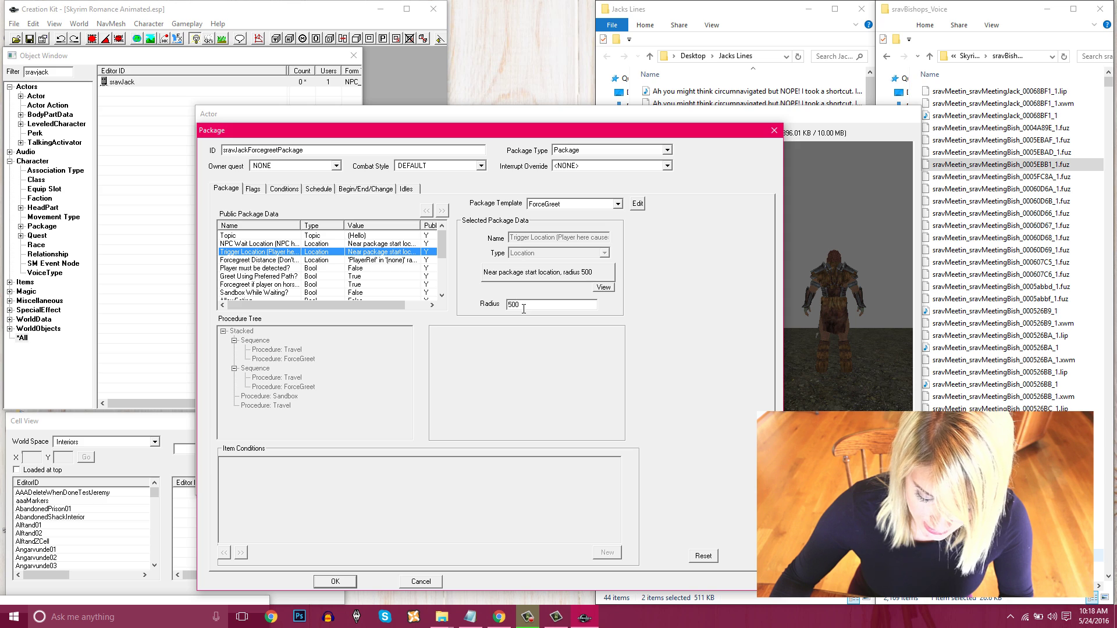
pyautogui.moveTo(523, 304); pyautogui.dragTo(507, 306)
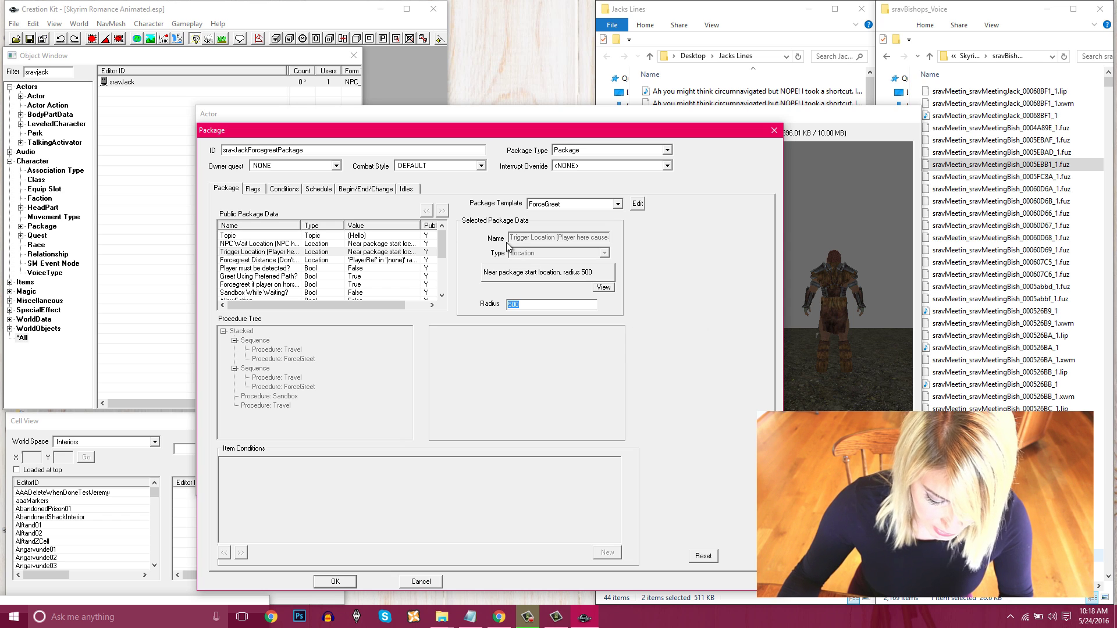
pyautogui.click(278, 261)
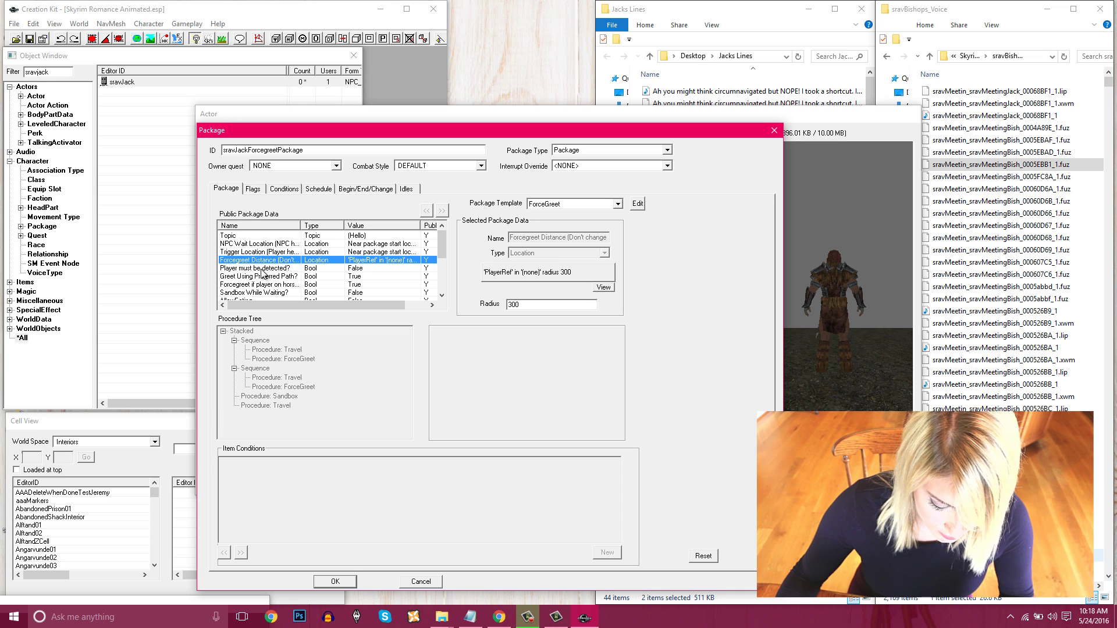
pyautogui.click(250, 269)
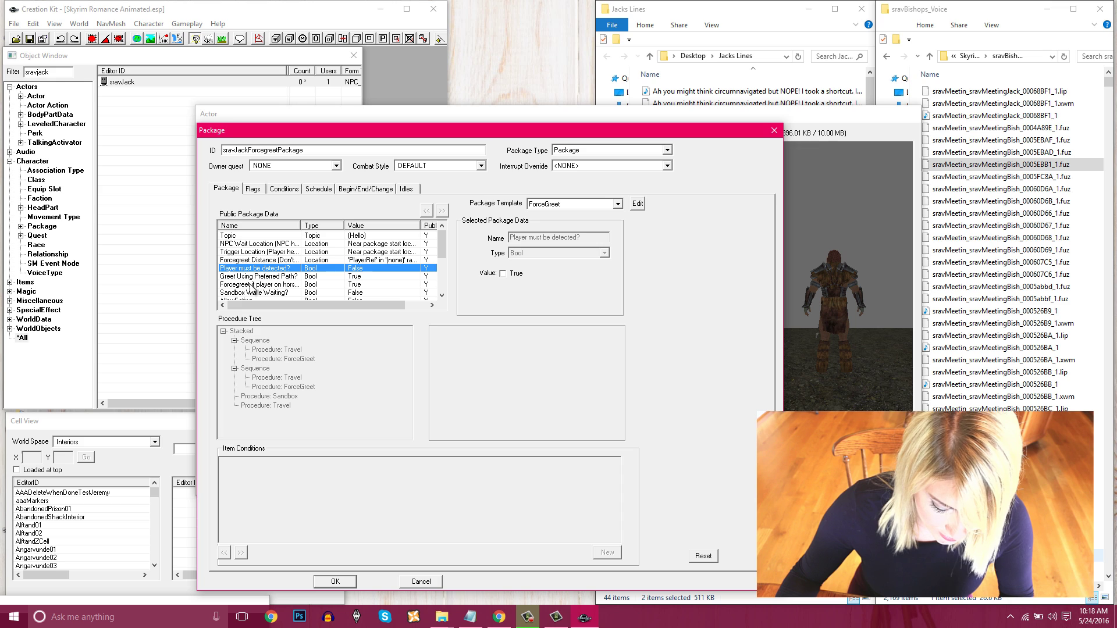
pyautogui.scroll(-3, 256, 284)
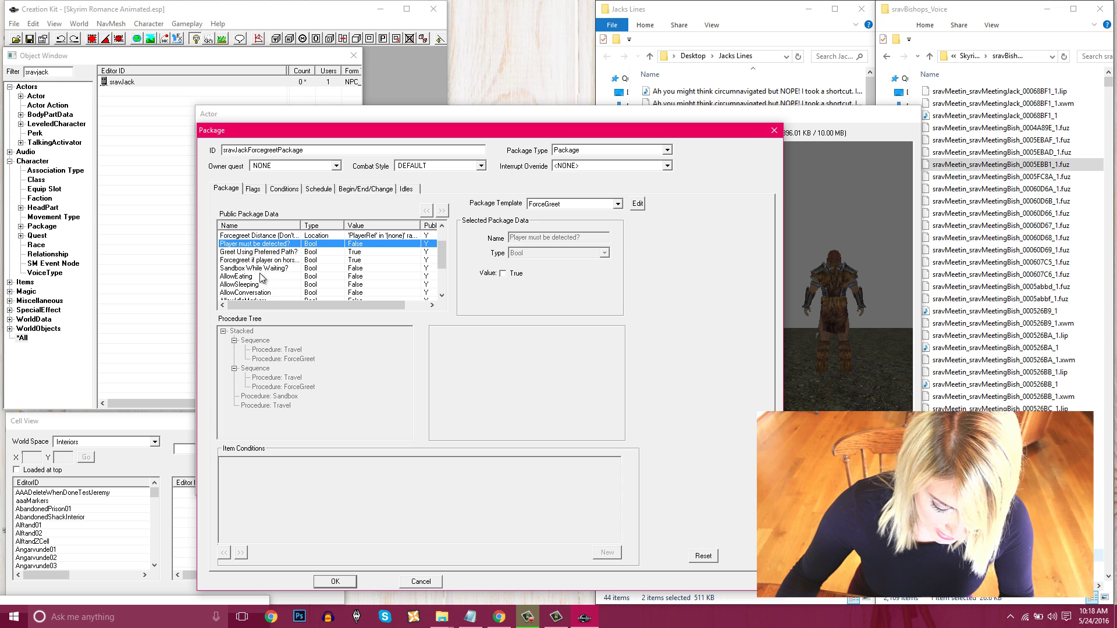
pyautogui.click(249, 269)
pyautogui.click(252, 276)
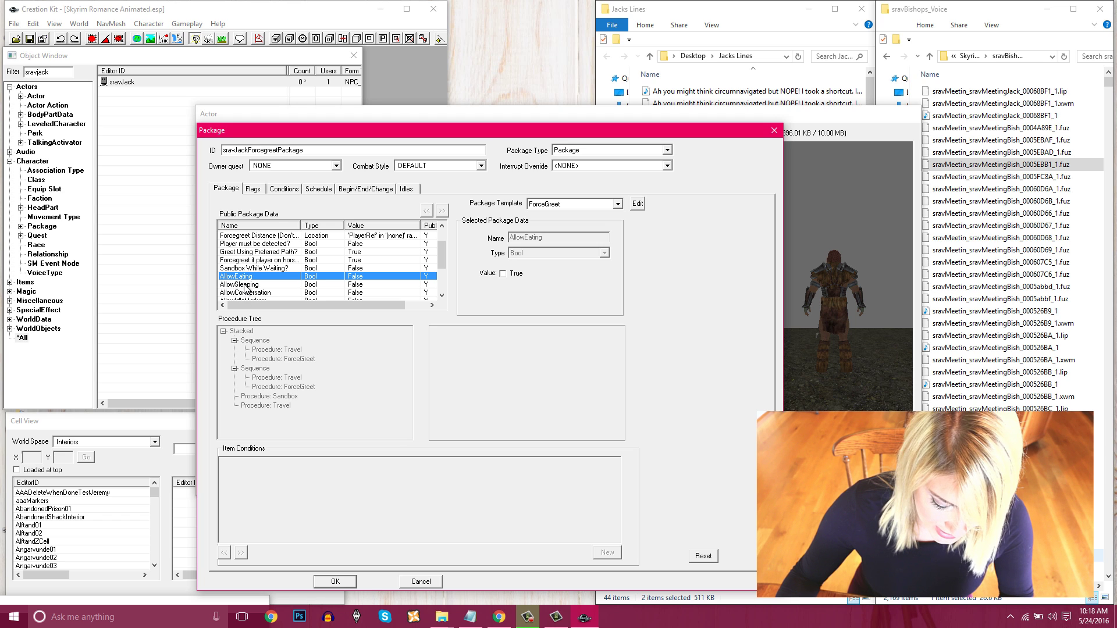
pyautogui.scroll(-1, 256, 285)
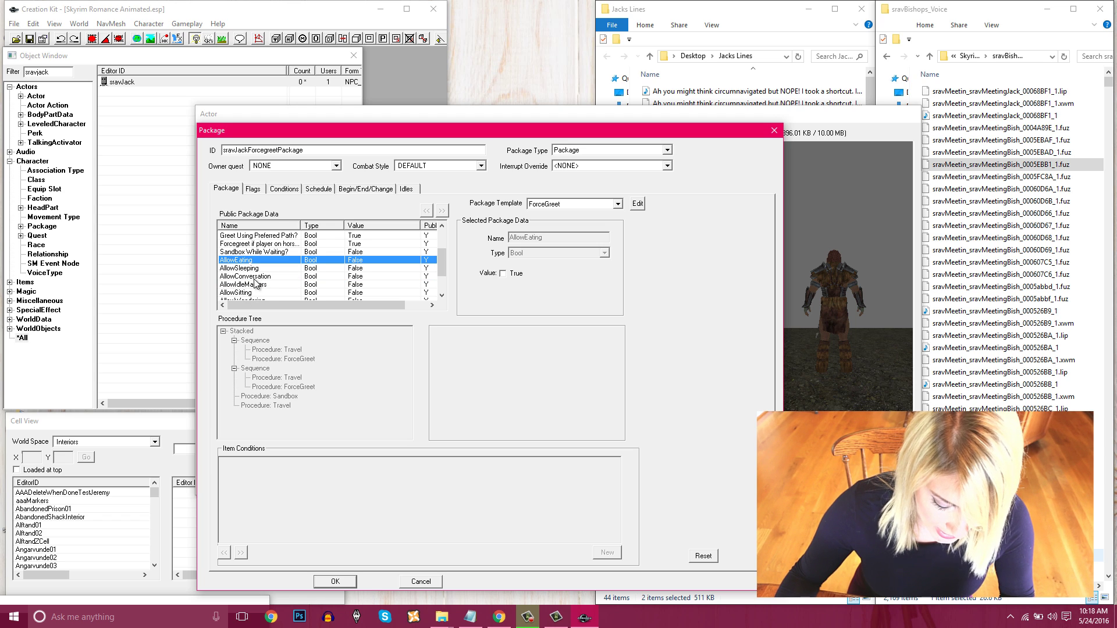
pyautogui.scroll(-3, 256, 284)
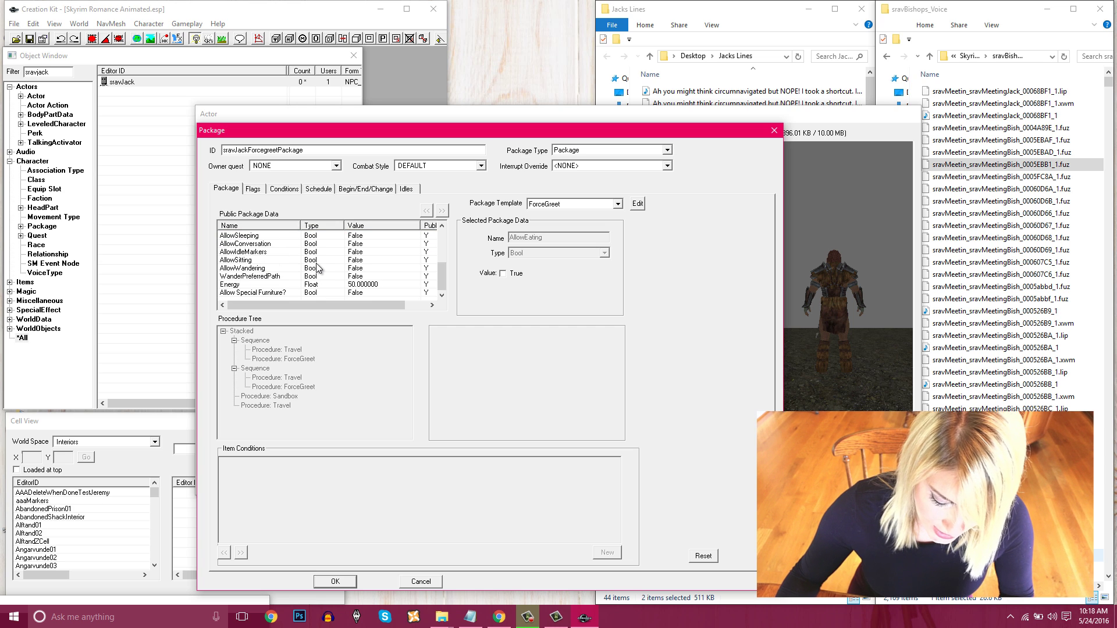
# - Set the package's Energy value to 10
pyautogui.click(288, 285)
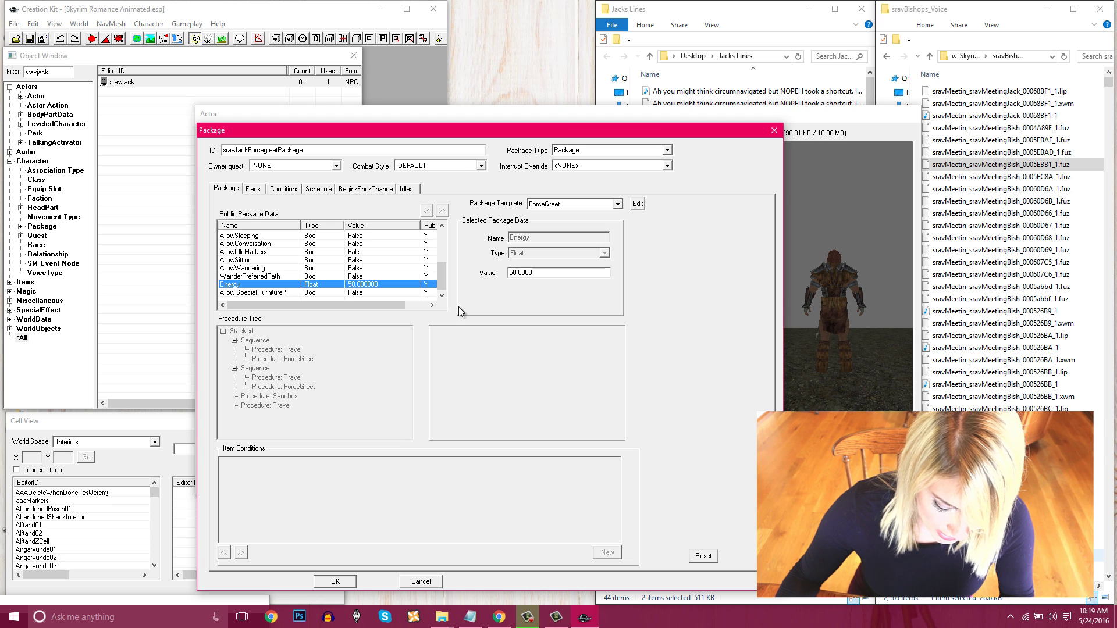
pyautogui.doubleClick(543, 274)
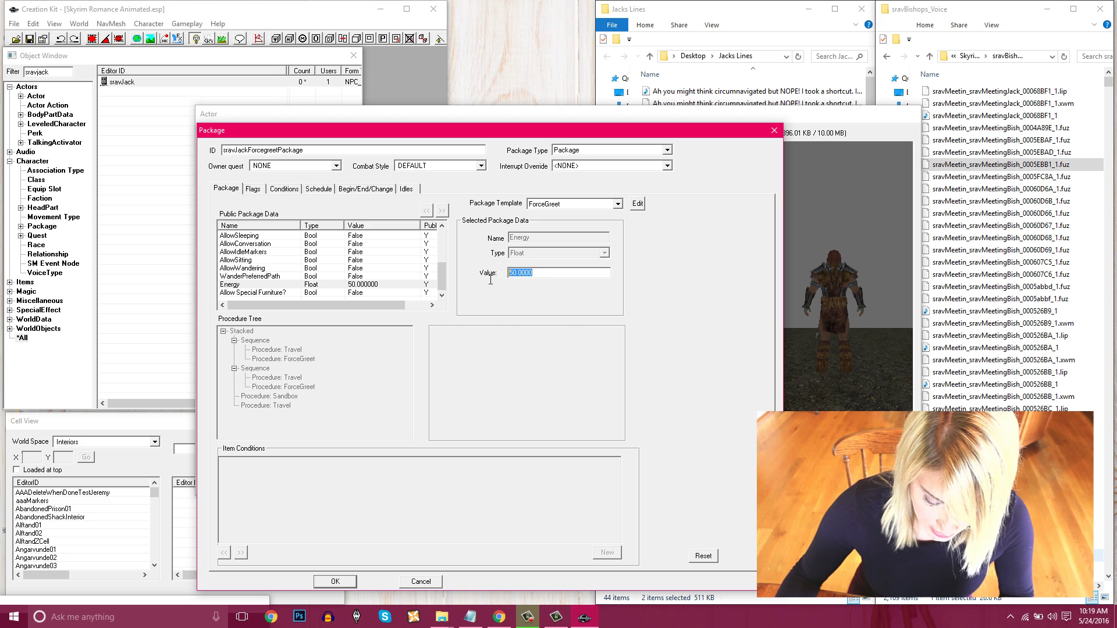
pyautogui.write('10')
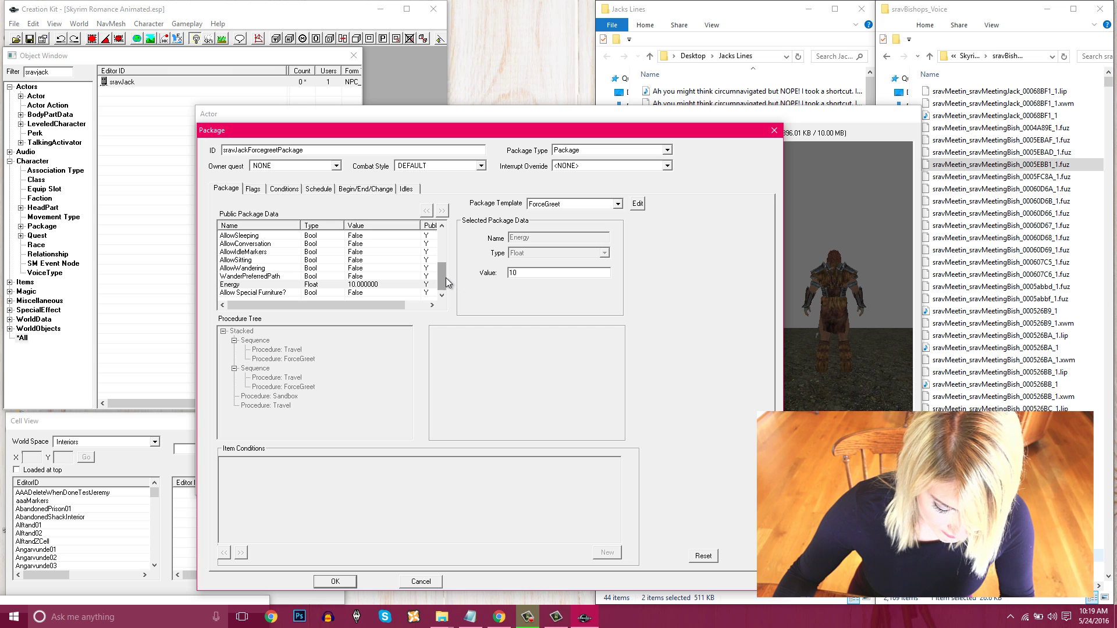
# - Set the package's Topic value to sravMeetingJackQuestConversationTopic
pyautogui.moveTo(442, 282); pyautogui.dragTo(443, 242)
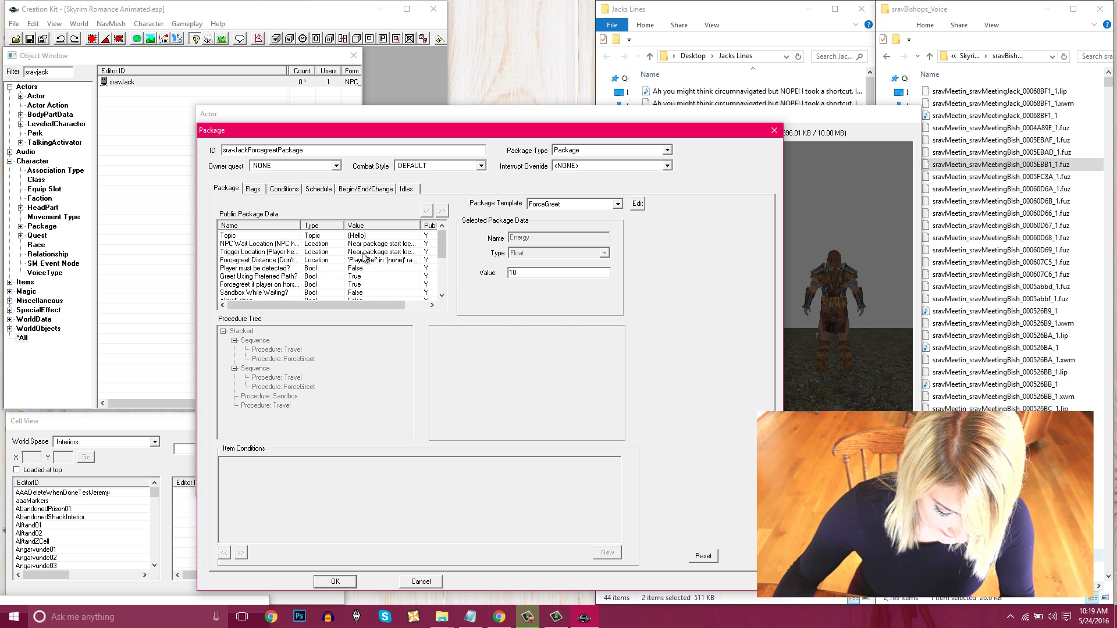
pyautogui.click(353, 236)
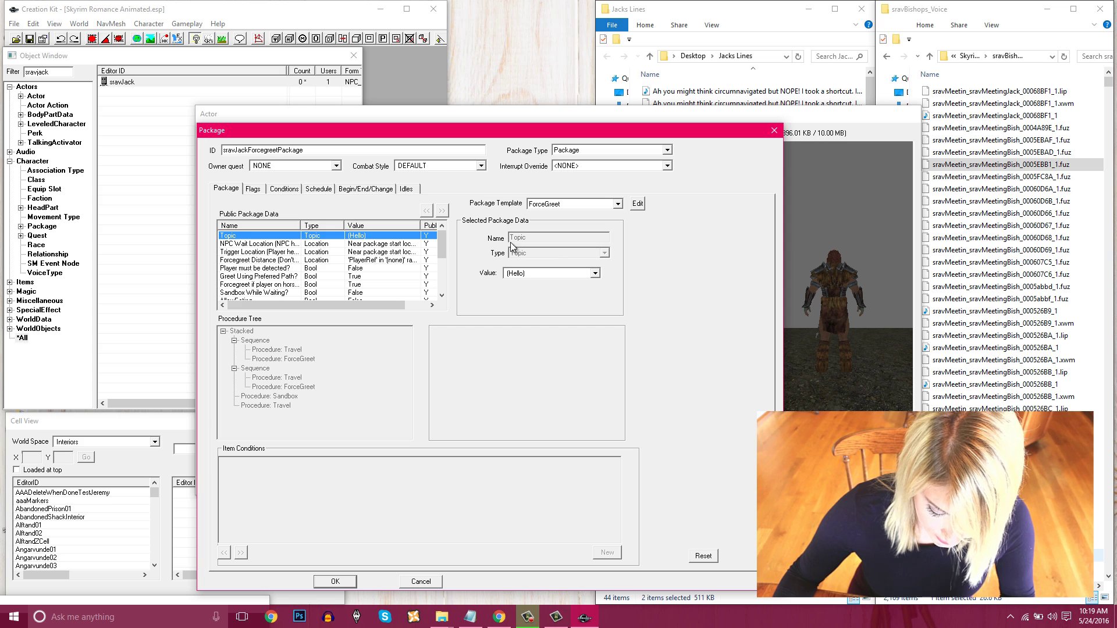
pyautogui.click(595, 274)
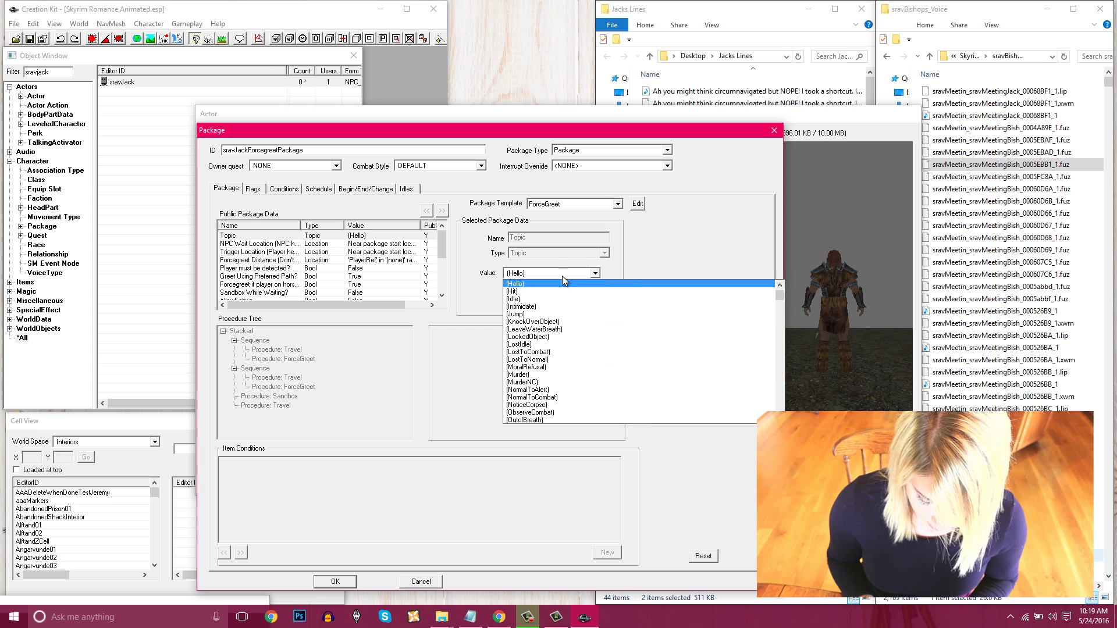
pyautogui.write('srav')
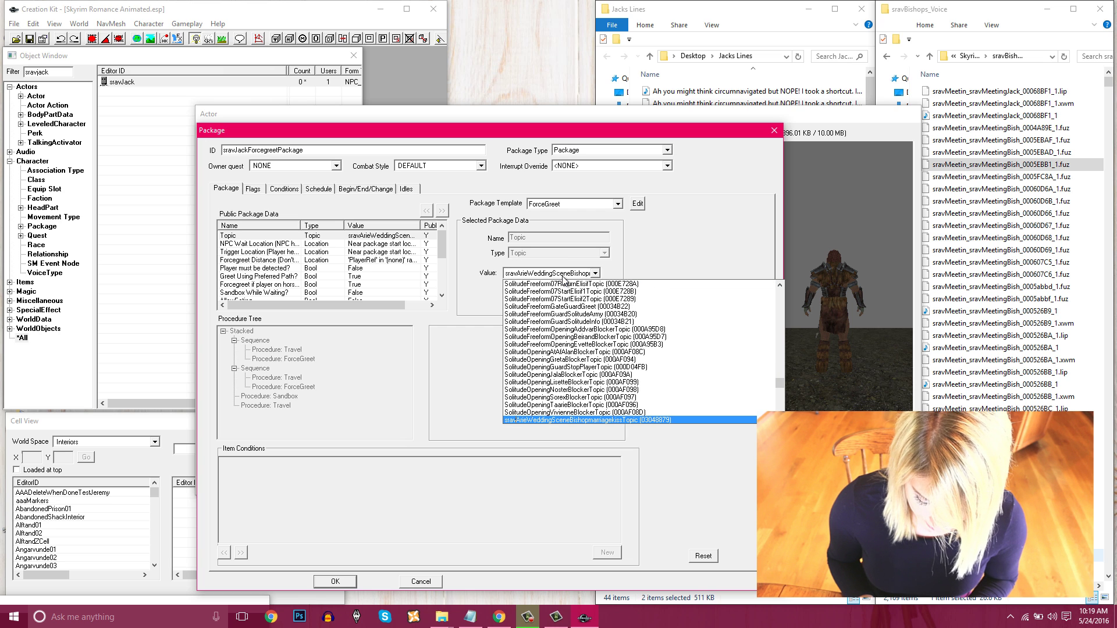
pyautogui.write('mat')
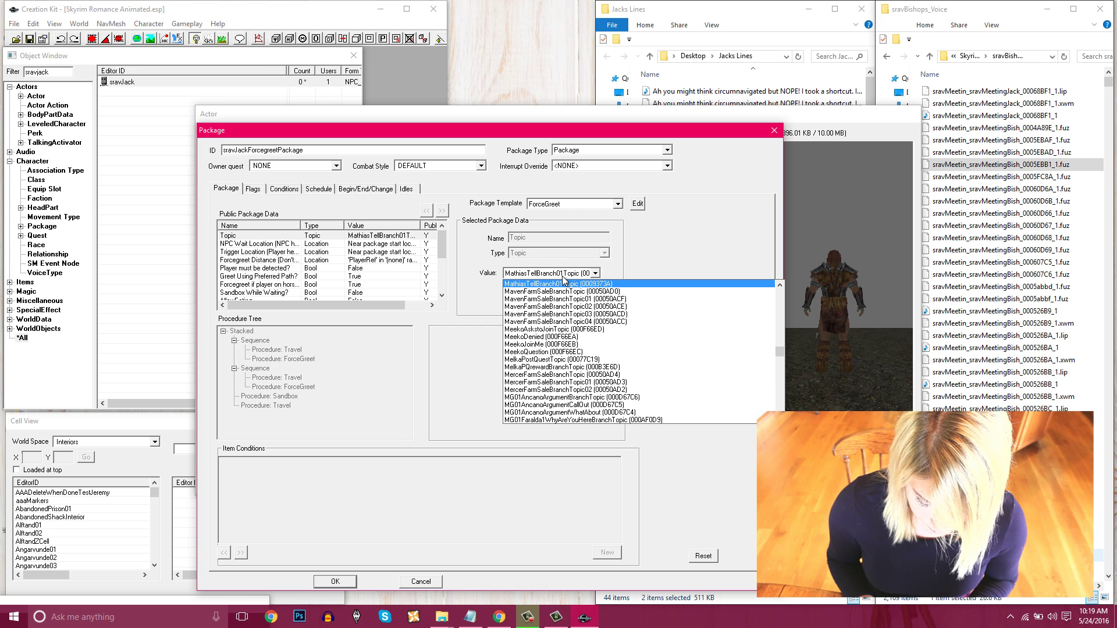
pyautogui.write('sravm')
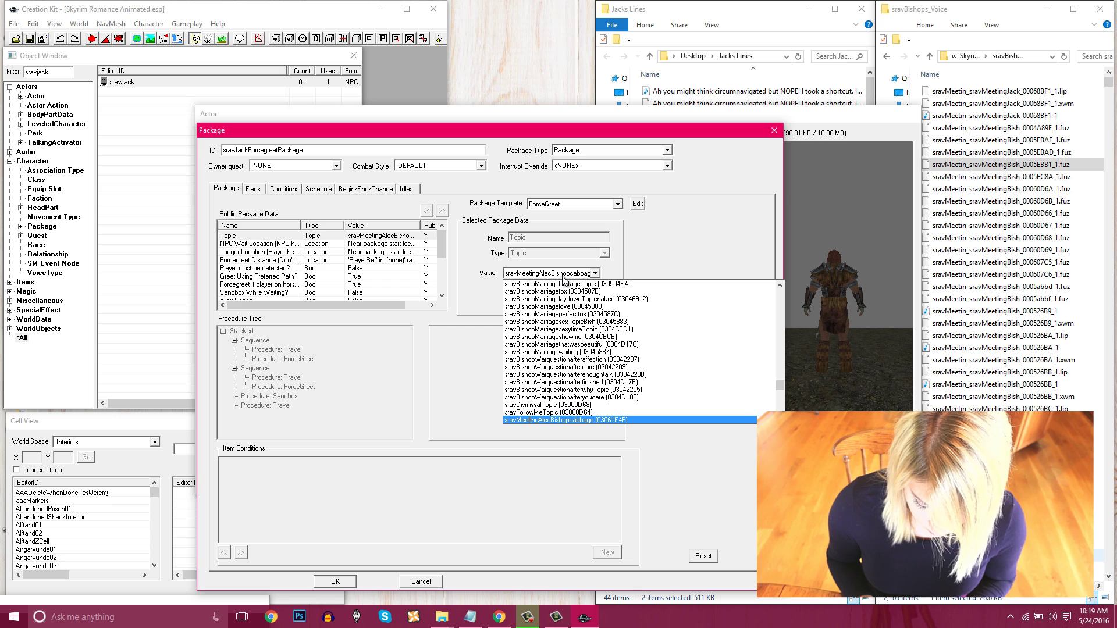
pyautogui.write('eetingj')
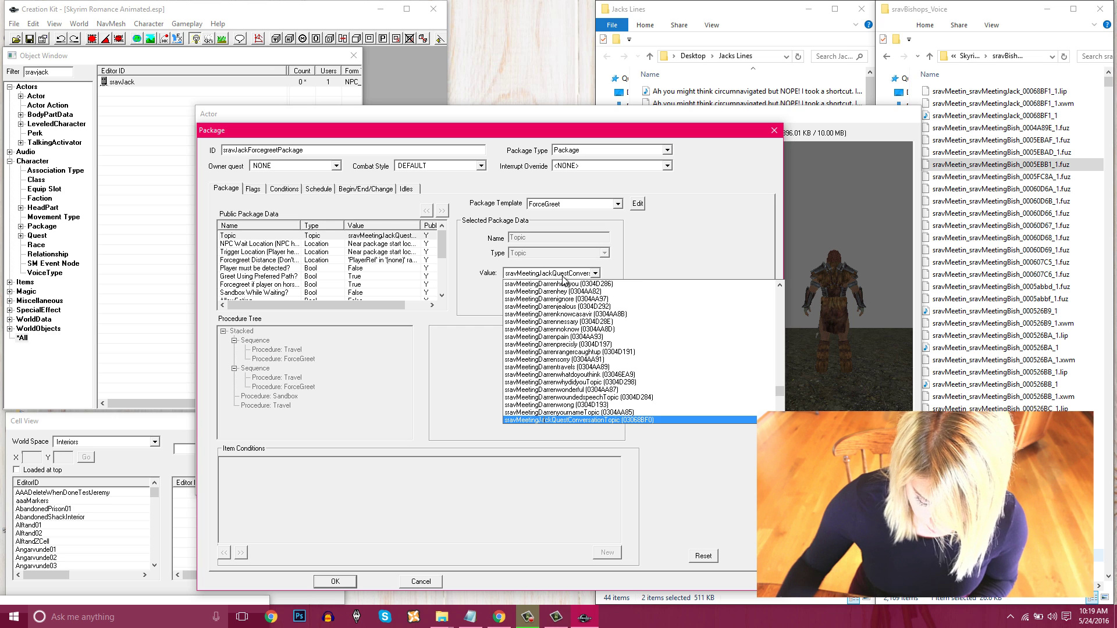
pyautogui.scroll(-4, 589, 337)
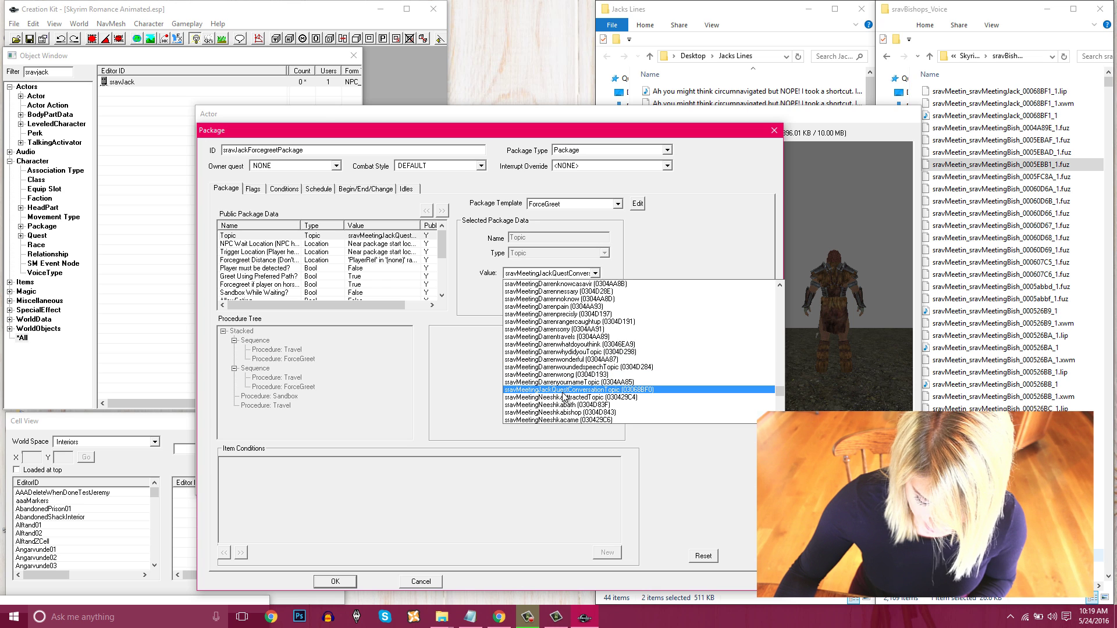
pyautogui.click(563, 390)
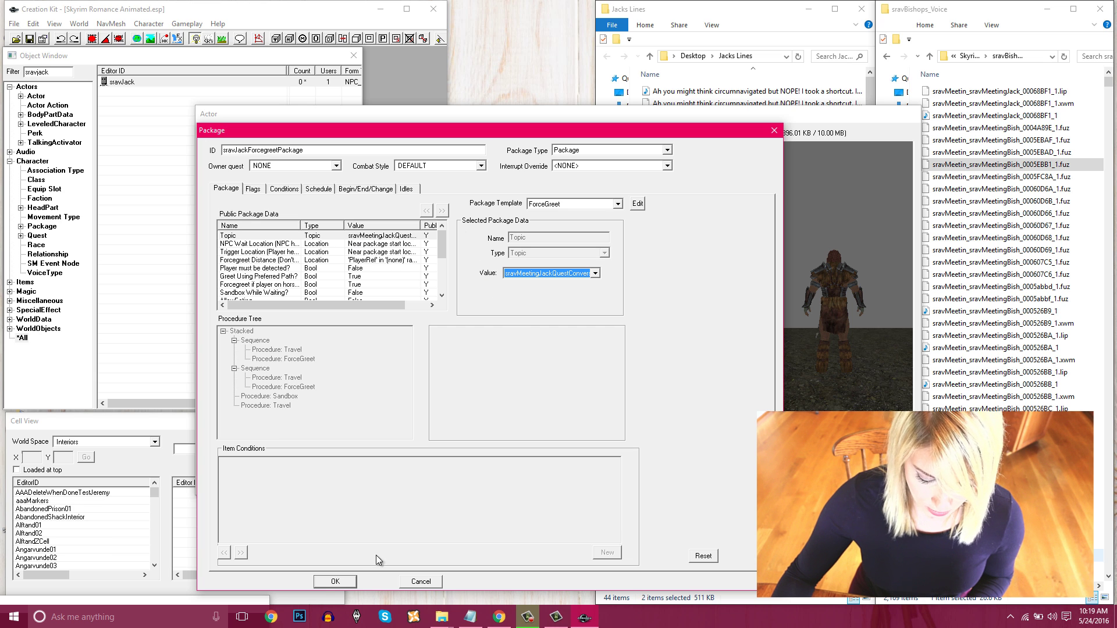
# - Accept the ForceGreet package and the sravJack actor changes, and save the plugin
pyautogui.click(330, 582)
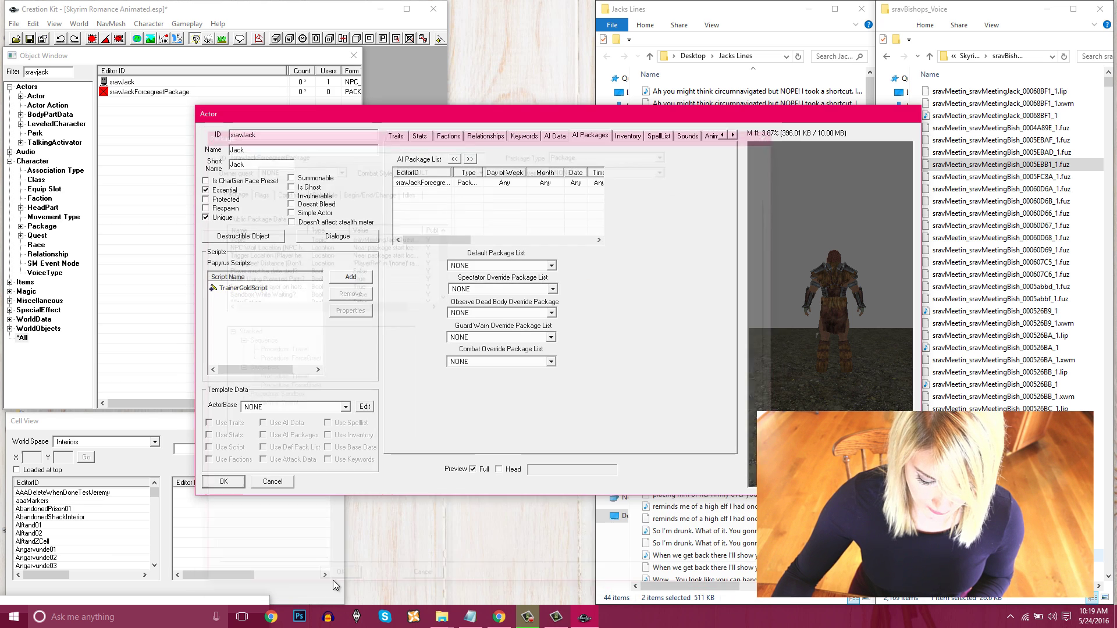
pyautogui.click(237, 486)
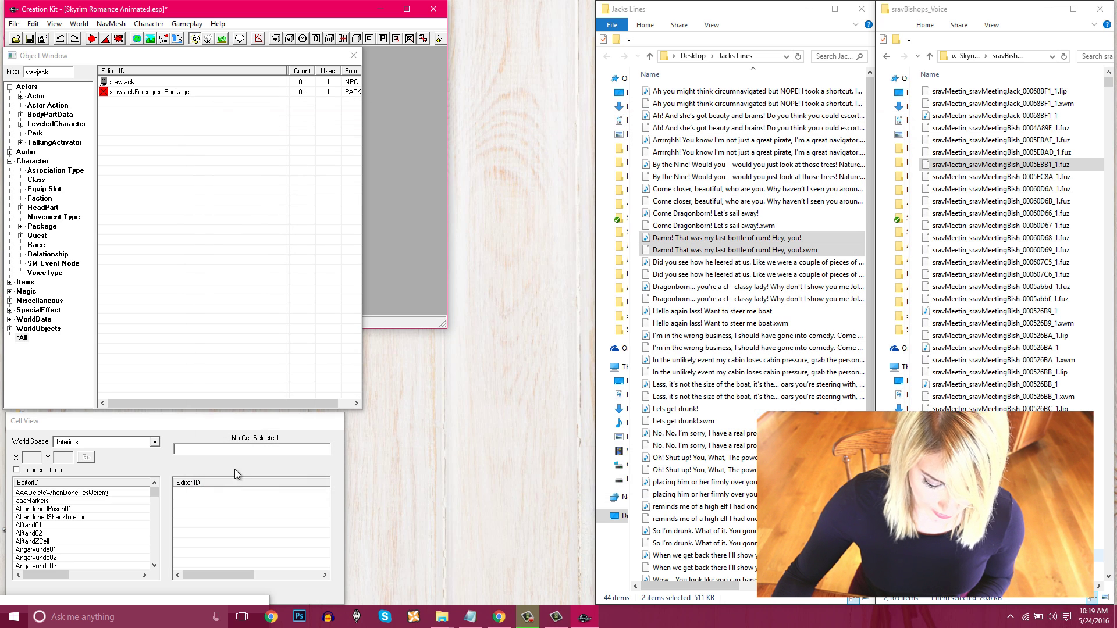
pyautogui.click(30, 38)
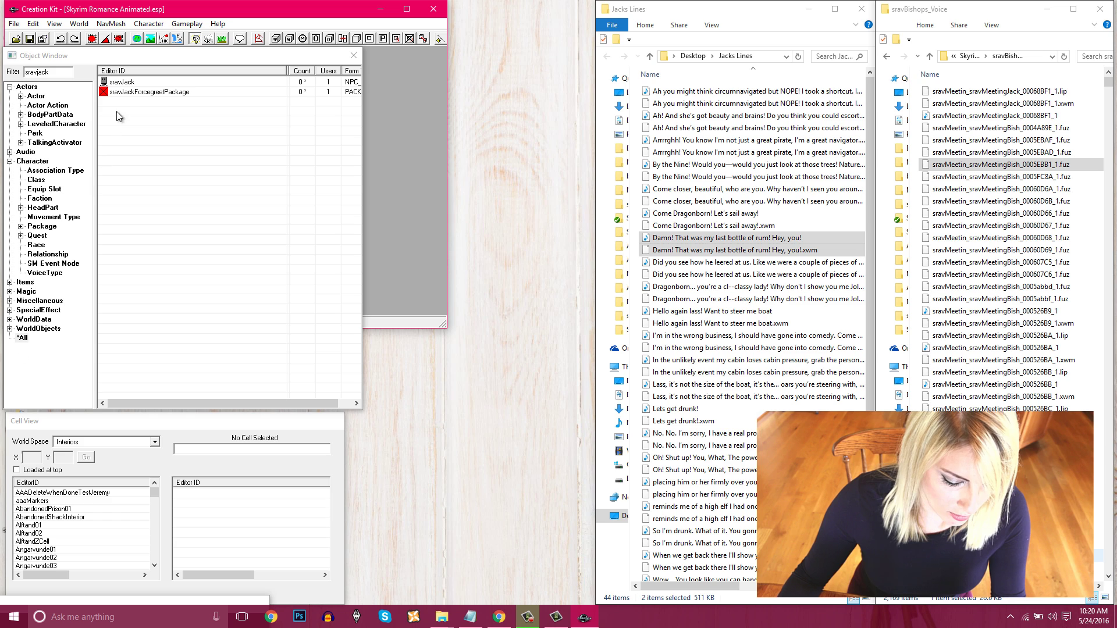
# - List the quests in the Object Window and filter them by "sravmeetin"
pyautogui.moveTo(122, 95); pyautogui.dragTo(114, 83)
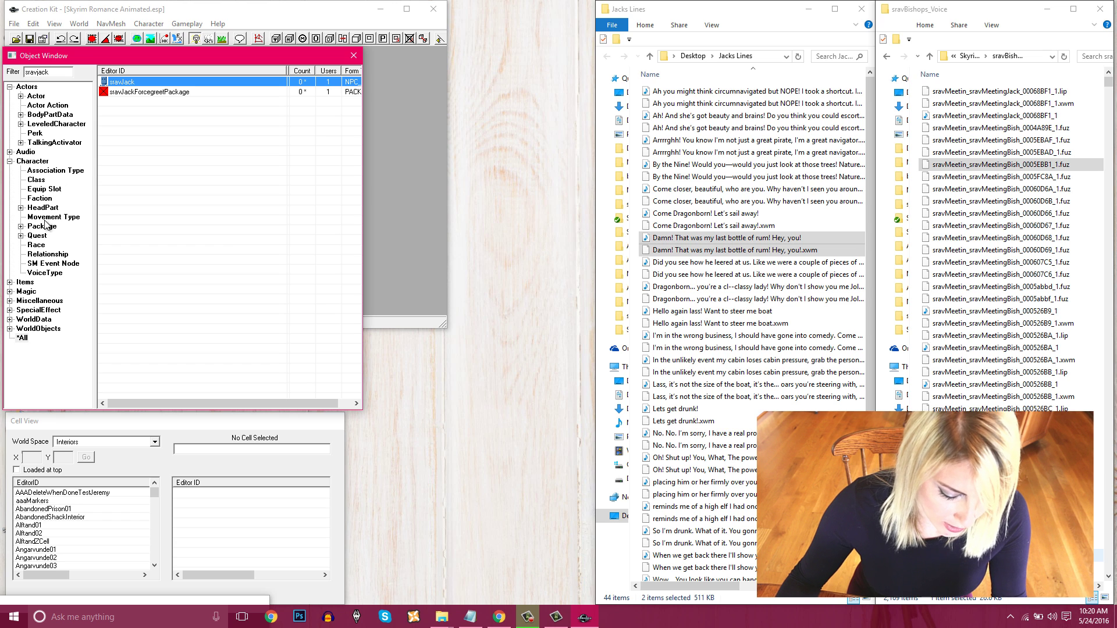
pyautogui.click(36, 236)
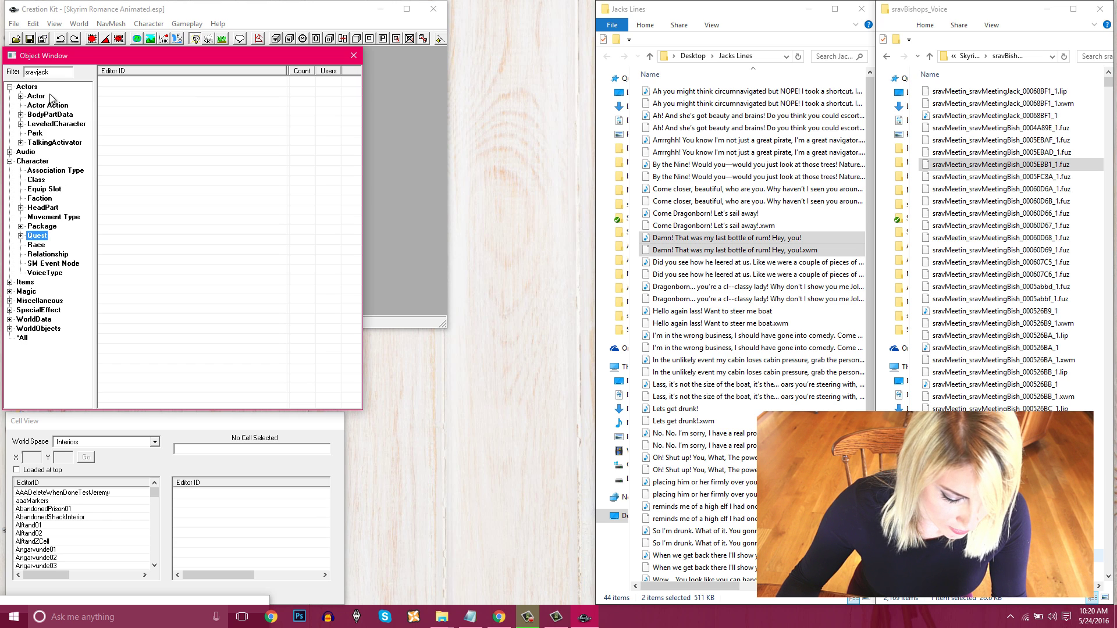
pyautogui.click(49, 73)
pyautogui.press('BackSpace')
pyautogui.press('BackSpace')
pyautogui.press('BackSpace')
pyautogui.press('BackSpace')
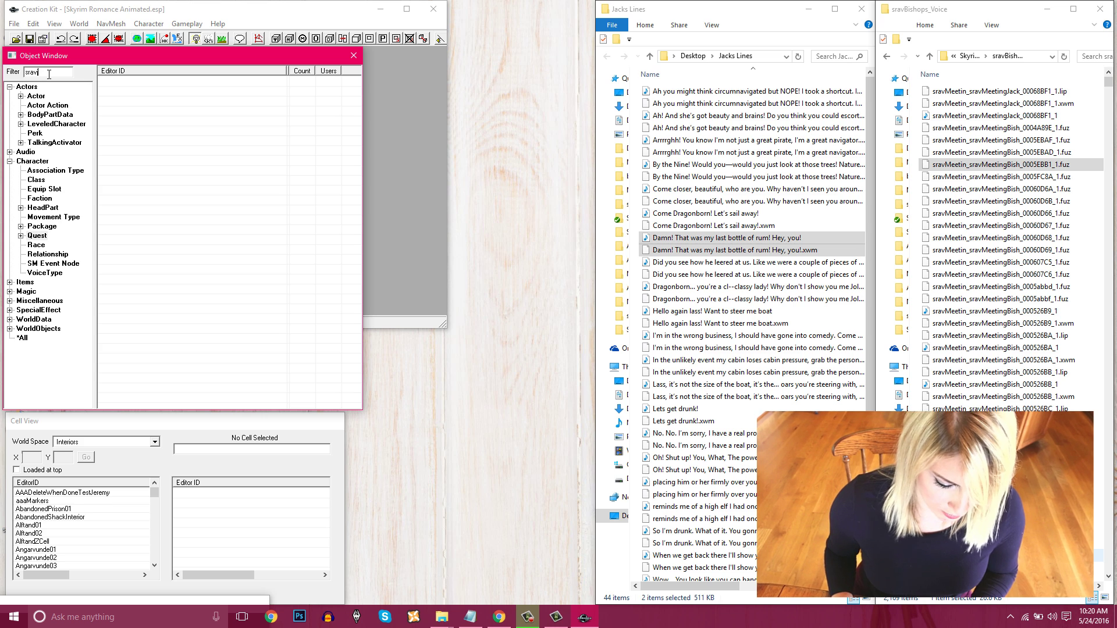
pyautogui.write('meetin')
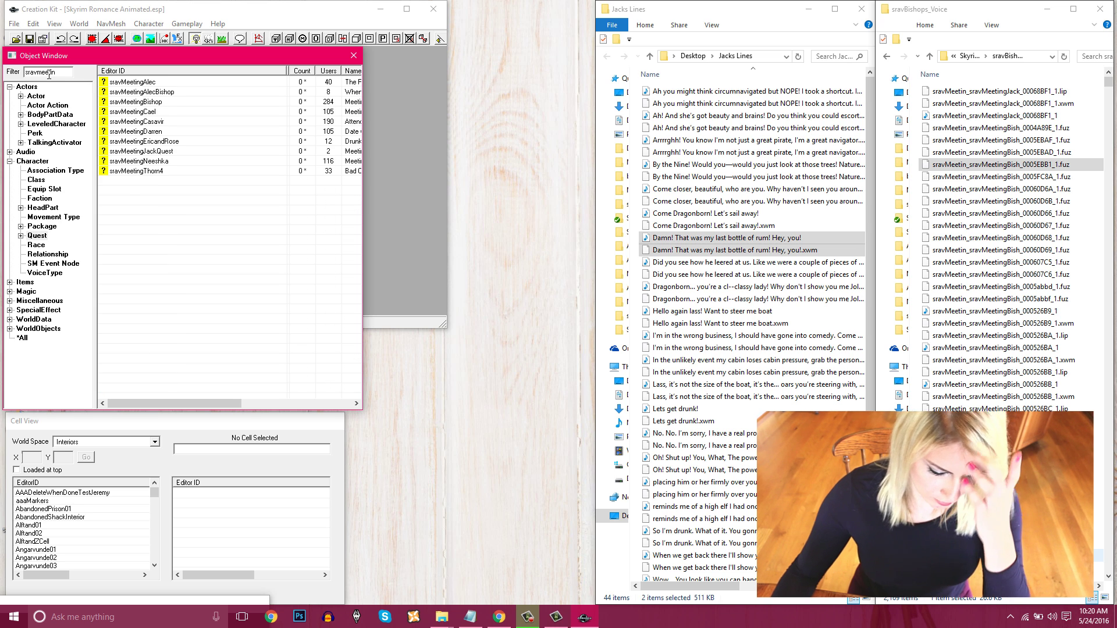
# - Open sravMeetingJackQuest and show its sravMeetingJackQuestforcegreet dialogue view
pyautogui.doubleClick(146, 151)
pyautogui.click(269, 152)
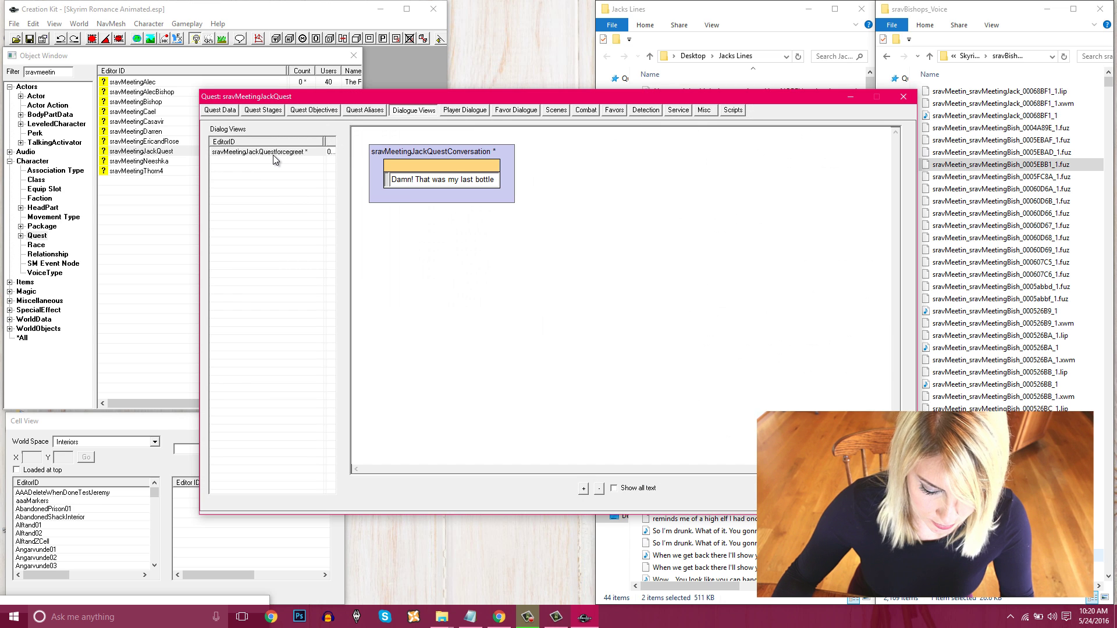
pyautogui.moveTo(504, 96); pyautogui.dragTo(287, 21)
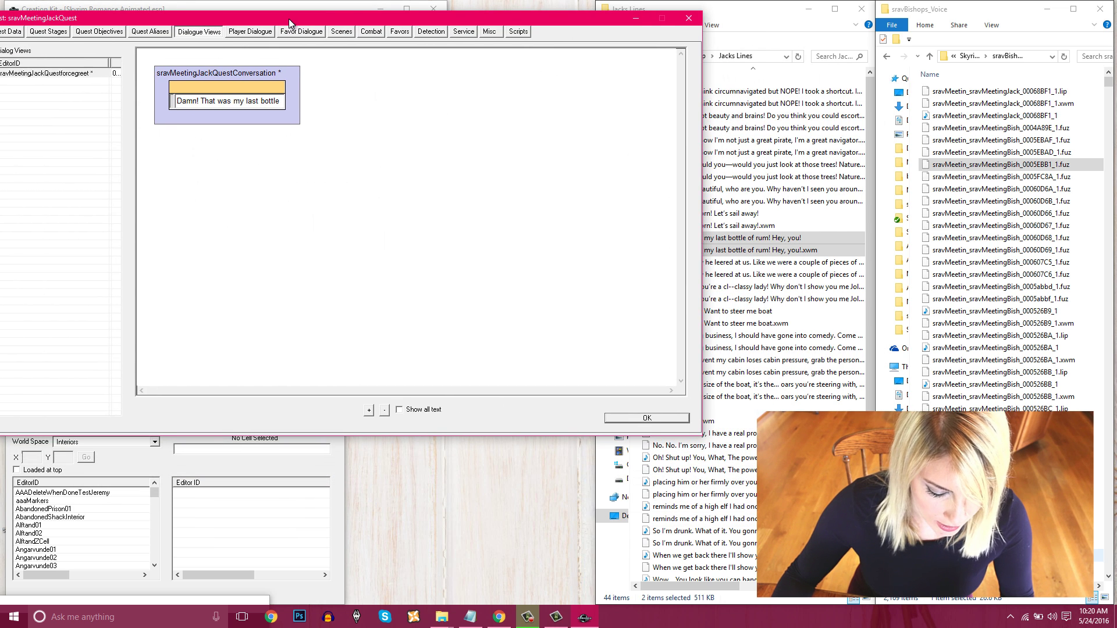
pyautogui.click(203, 98)
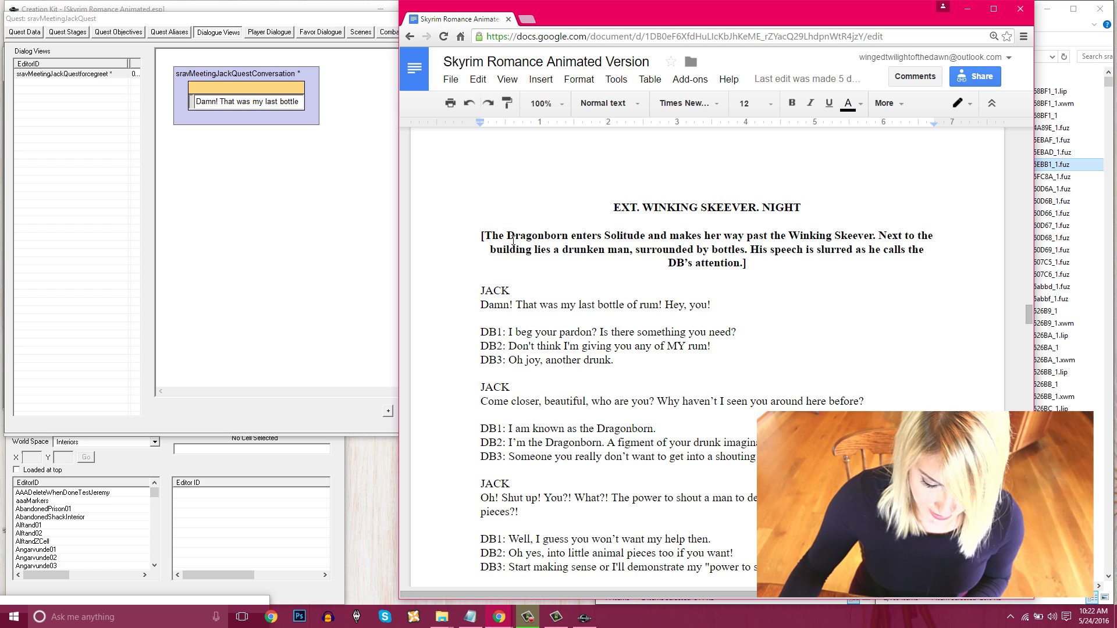
# - Add a new topic to the sravMeetingJackQuestConversation branch
pyautogui.click(247, 123)
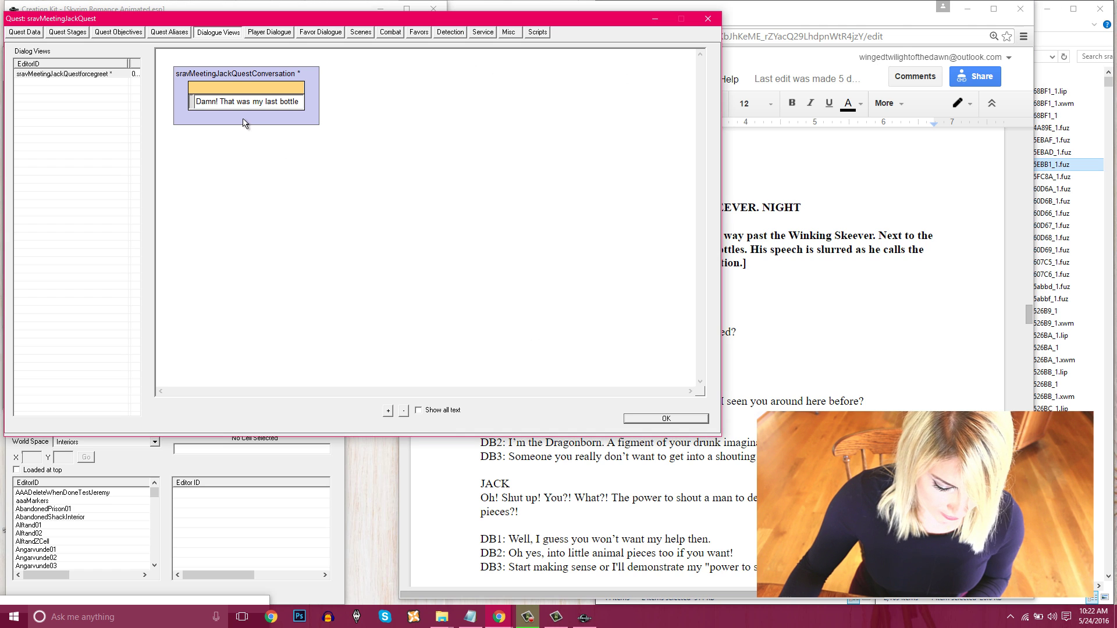
pyautogui.rightClick(191, 118)
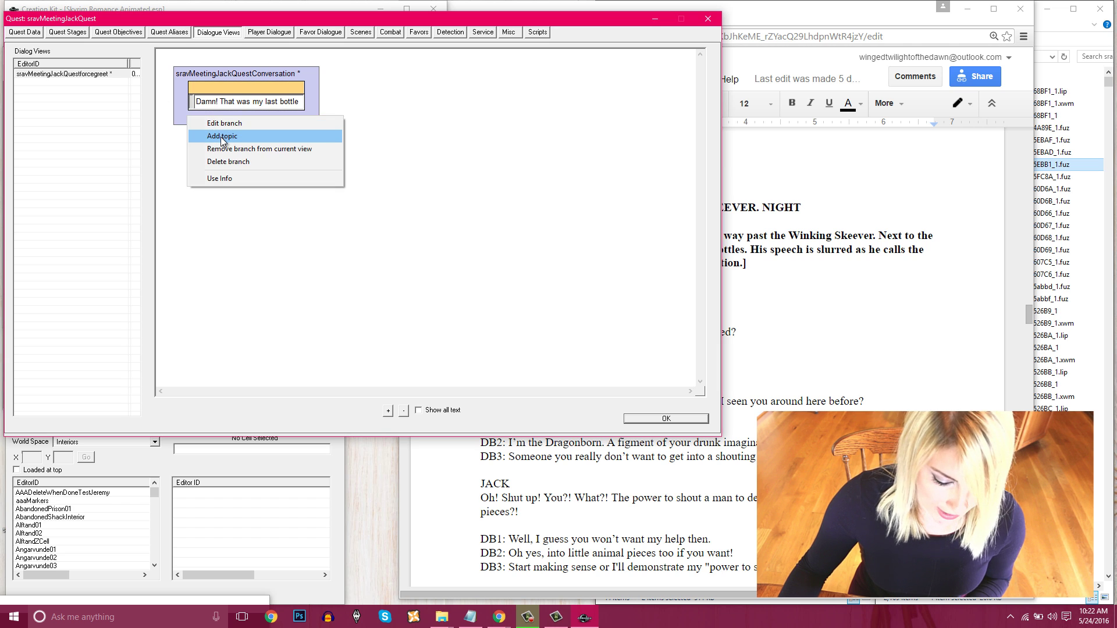
pyautogui.click(223, 139)
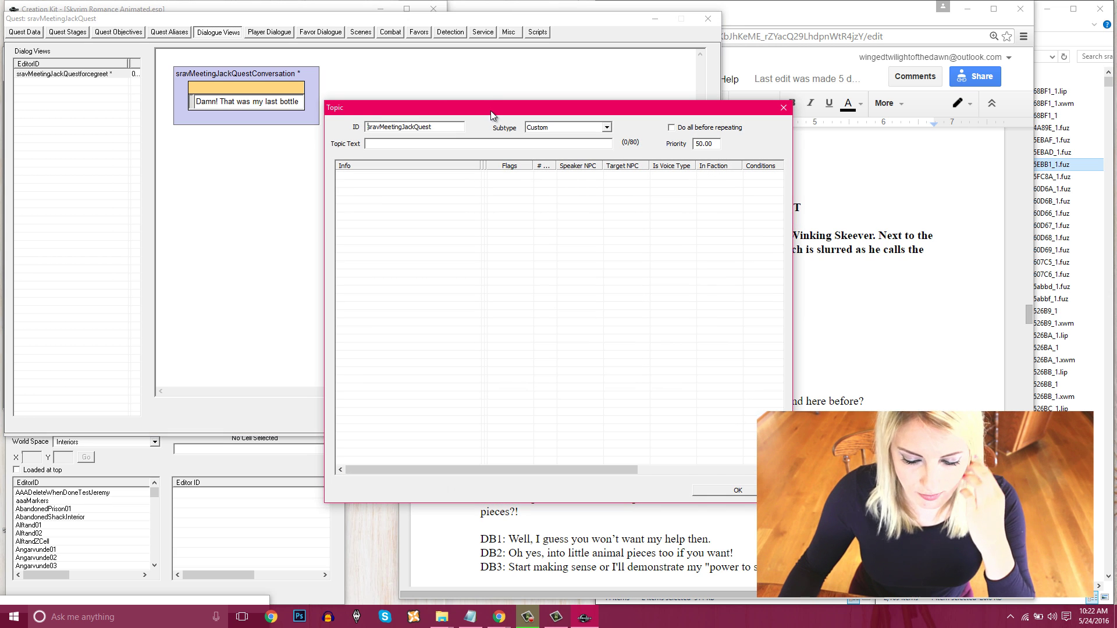
pyautogui.moveTo(491, 111); pyautogui.dragTo(286, 87)
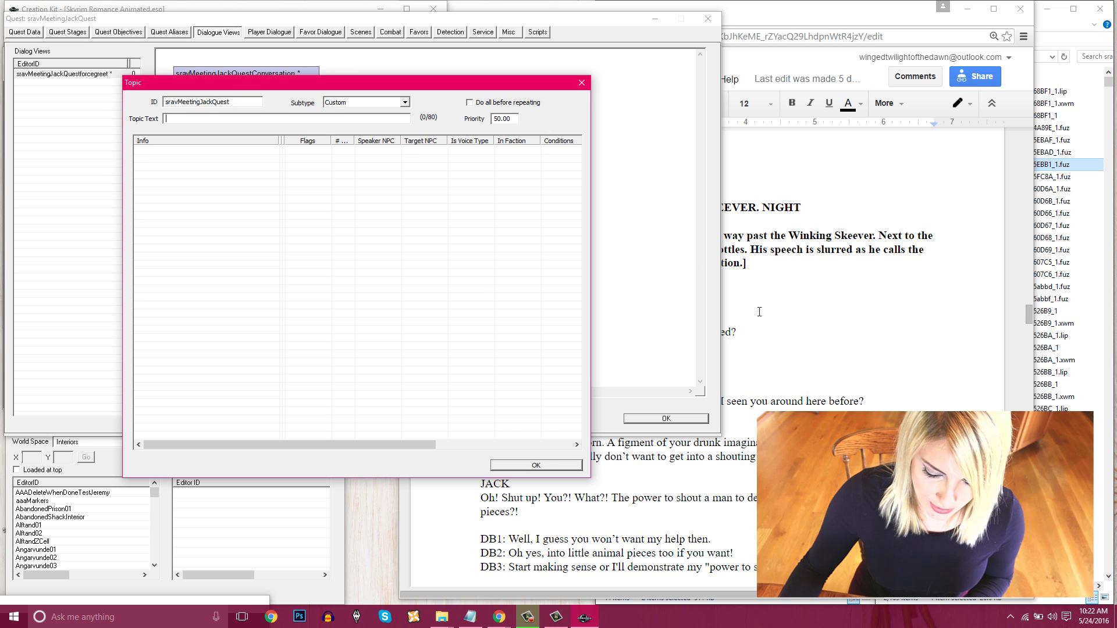
# - Copy the DB1 line "I beg your pardon? Is there something you need?" from the script document into the topic text, without its leading space
pyautogui.click(728, 317)
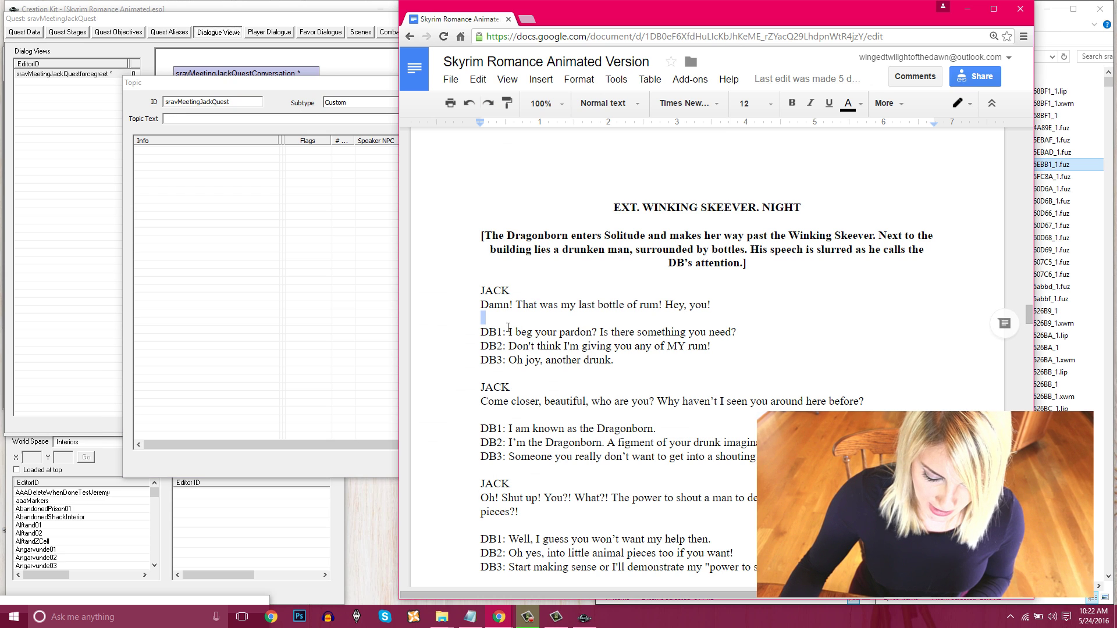
pyautogui.moveTo(505, 333); pyautogui.dragTo(738, 333)
pyautogui.hotkey('ctrl', 'c')
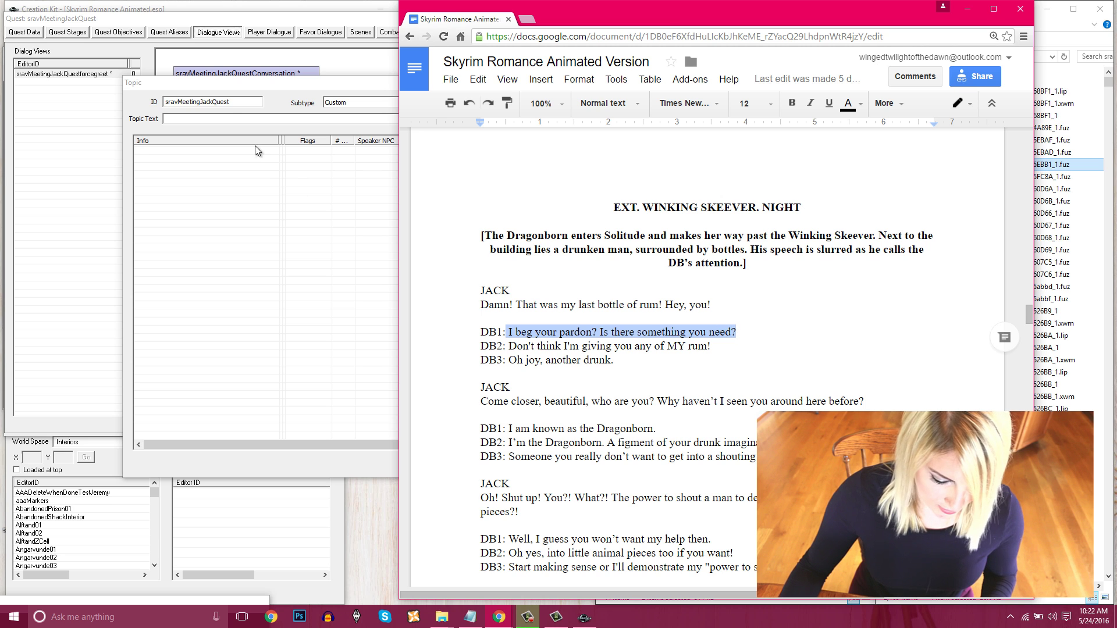
pyautogui.click(229, 122)
pyautogui.hotkey('ctrl', 'v')
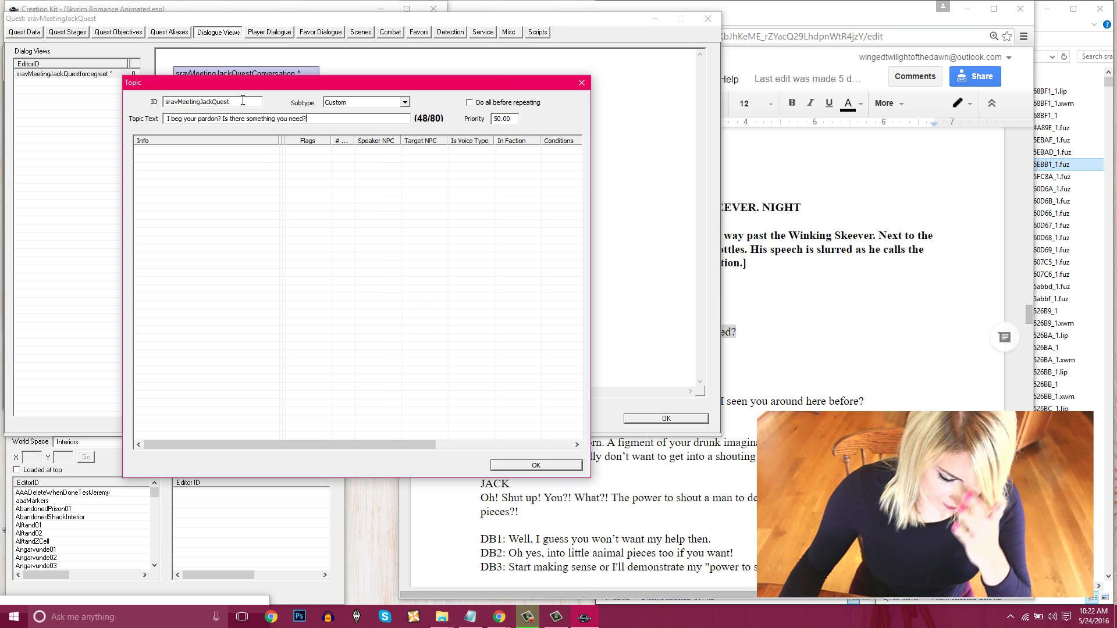
pyautogui.click(167, 118)
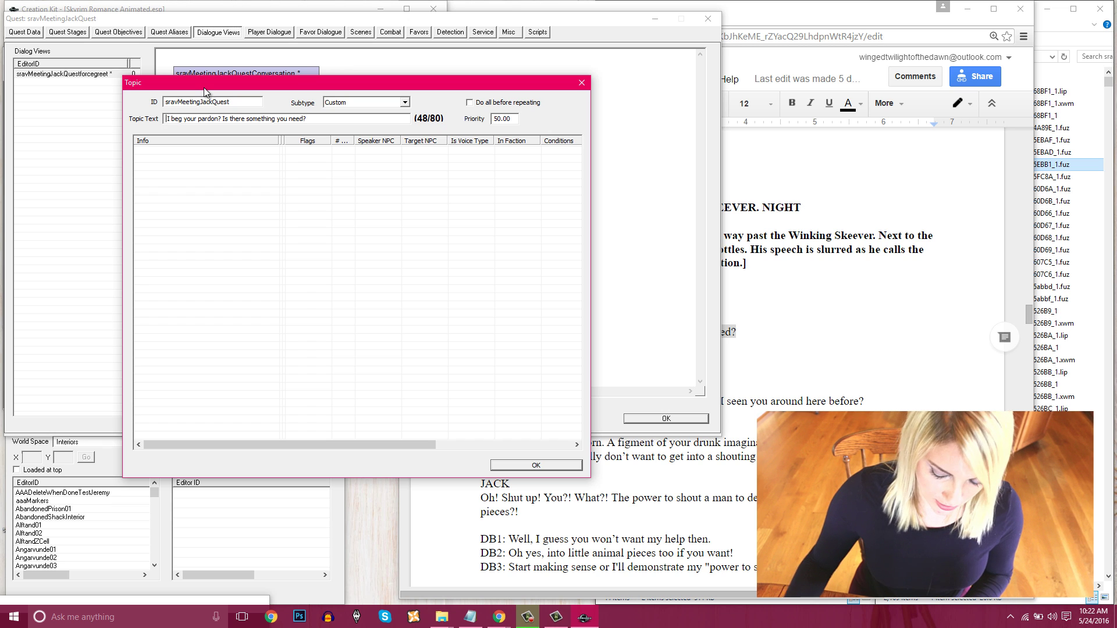
pyautogui.press('BackSpace')
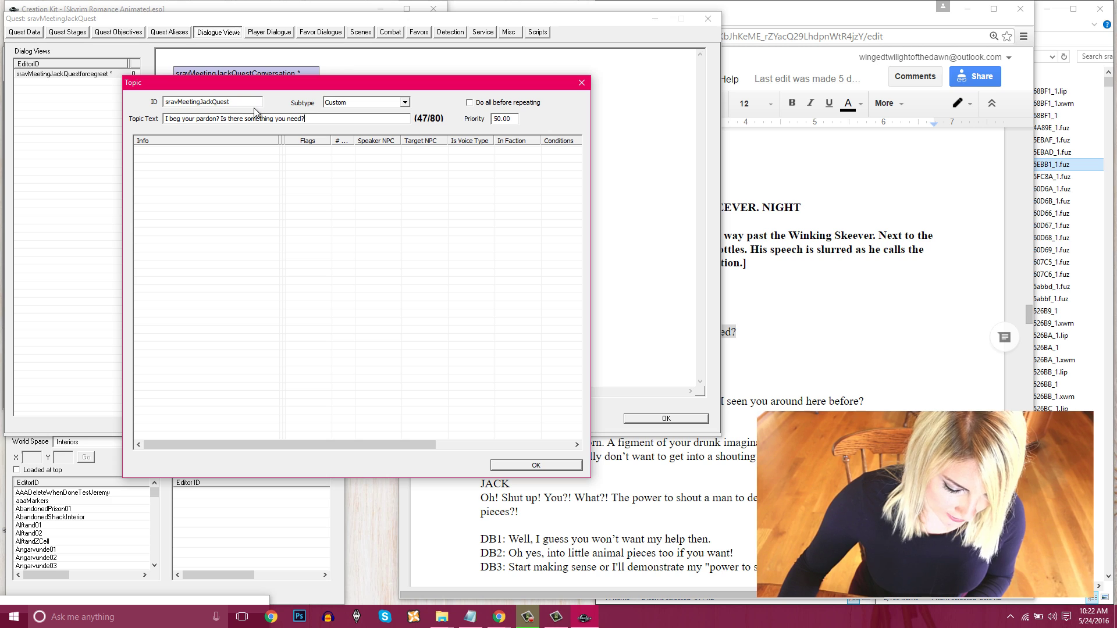
# - Complete the new topic's ID as sravMeetingJackQuestbeg
pyautogui.click(220, 103)
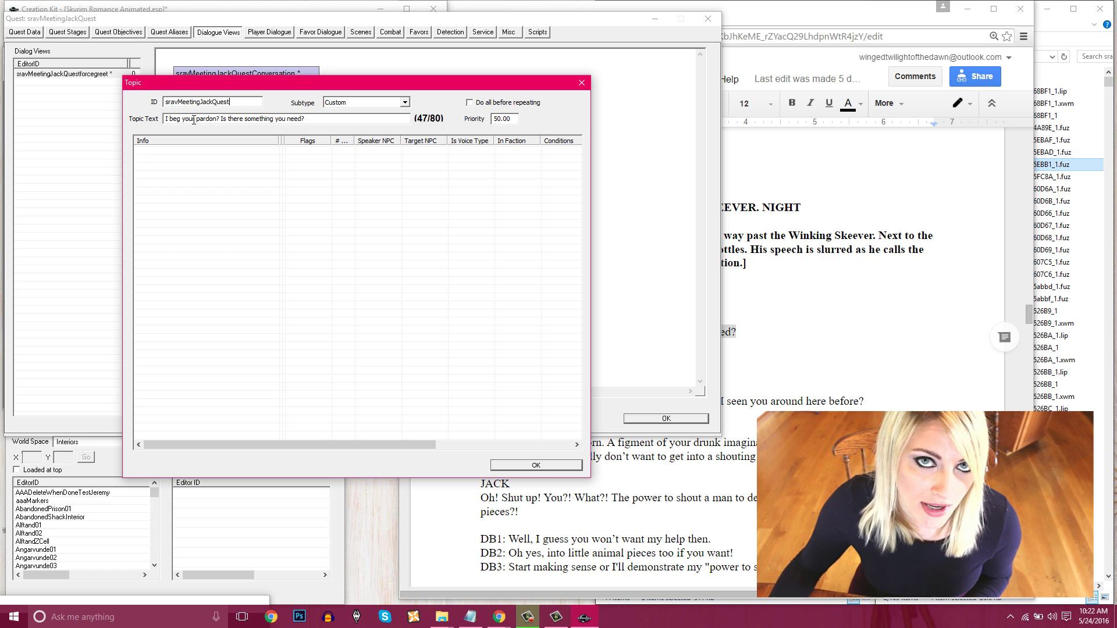
pyautogui.click(241, 103)
pyautogui.write('beg')
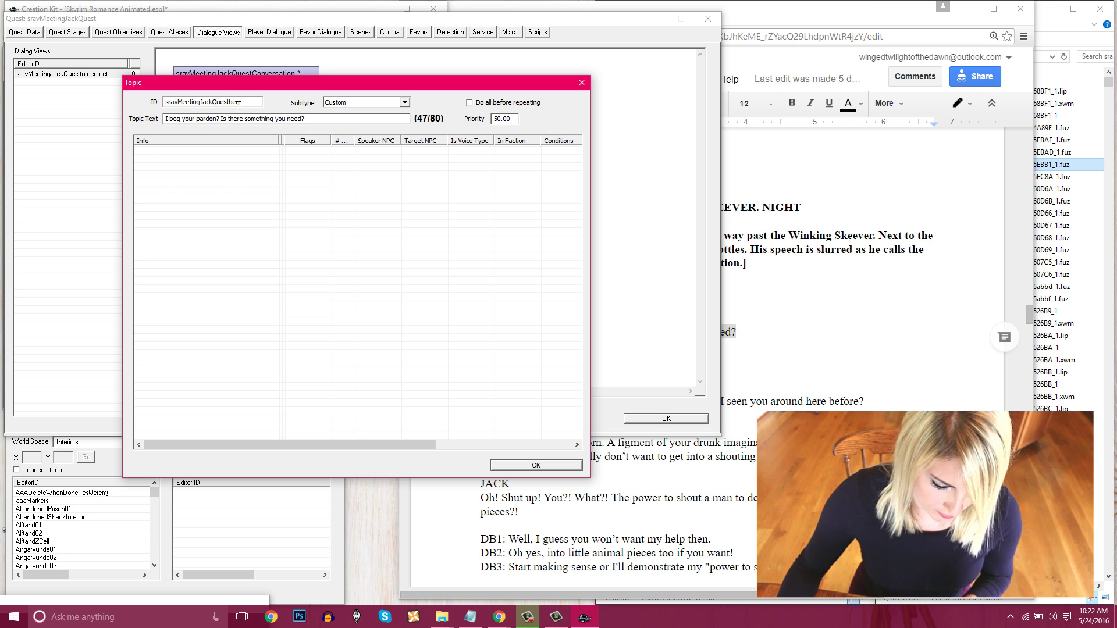
# - Create a new info in the sravMeetingJackQuestbeg topic with a new response
pyautogui.rightClick(179, 159)
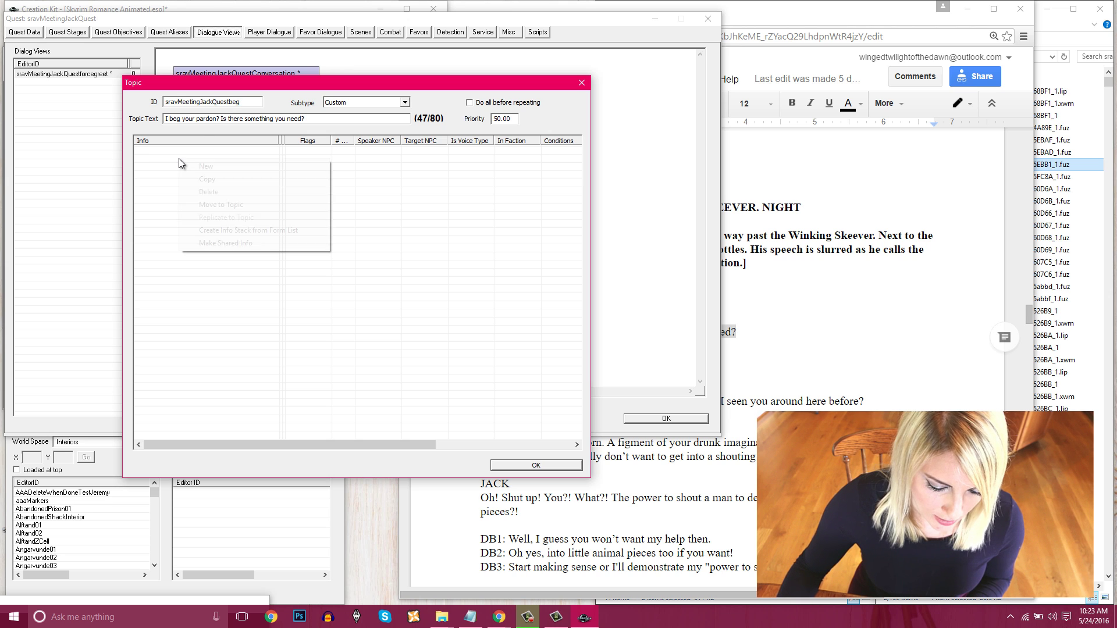
pyautogui.click(225, 166)
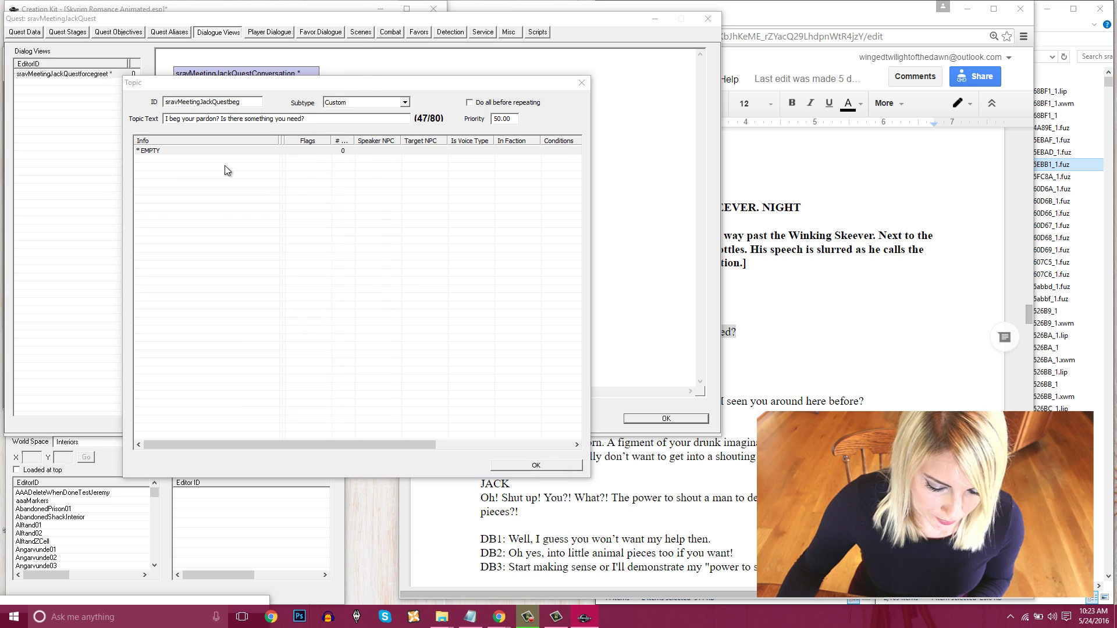
pyautogui.moveTo(293, 108); pyautogui.dragTo(280, 106)
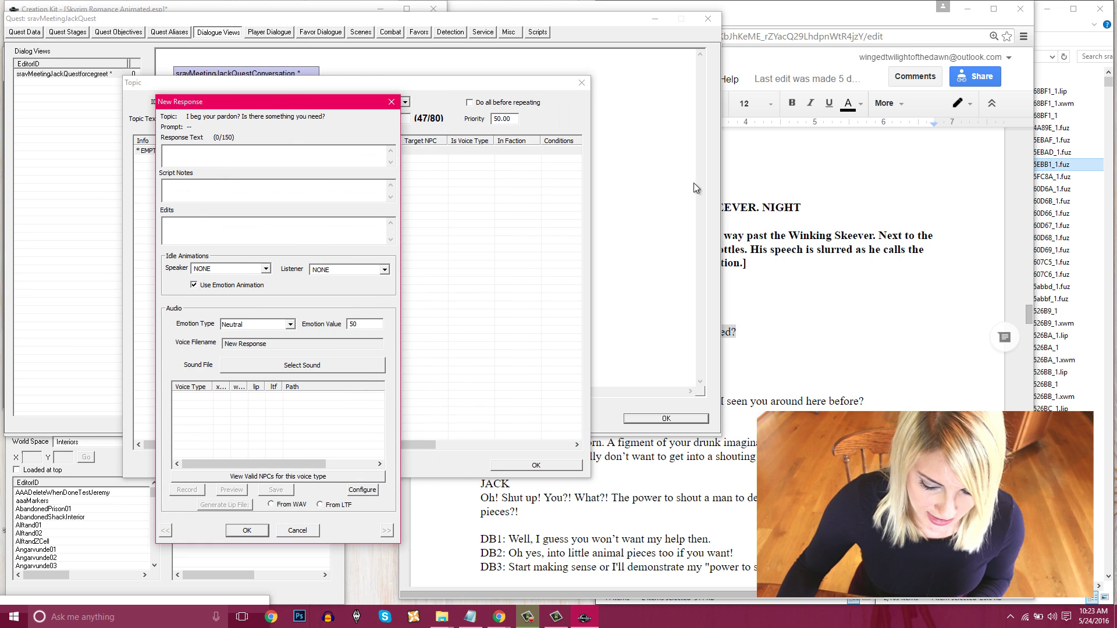
# - Copy Jack's line "Come closer, beautiful, who are you? Why haven't I seen you around here before?" from the script document into the response text
pyautogui.click(870, 357)
pyautogui.moveTo(477, 333); pyautogui.dragTo(741, 332)
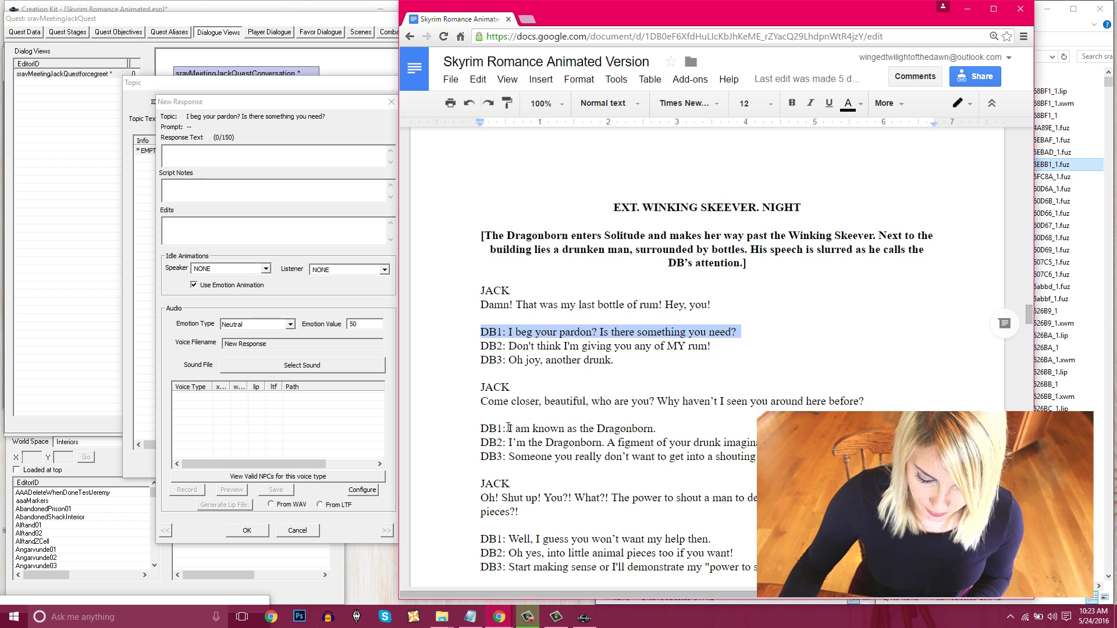
pyautogui.click(497, 401)
pyautogui.moveTo(478, 402); pyautogui.dragTo(868, 401)
pyautogui.hotkey('ctrl', 'c')
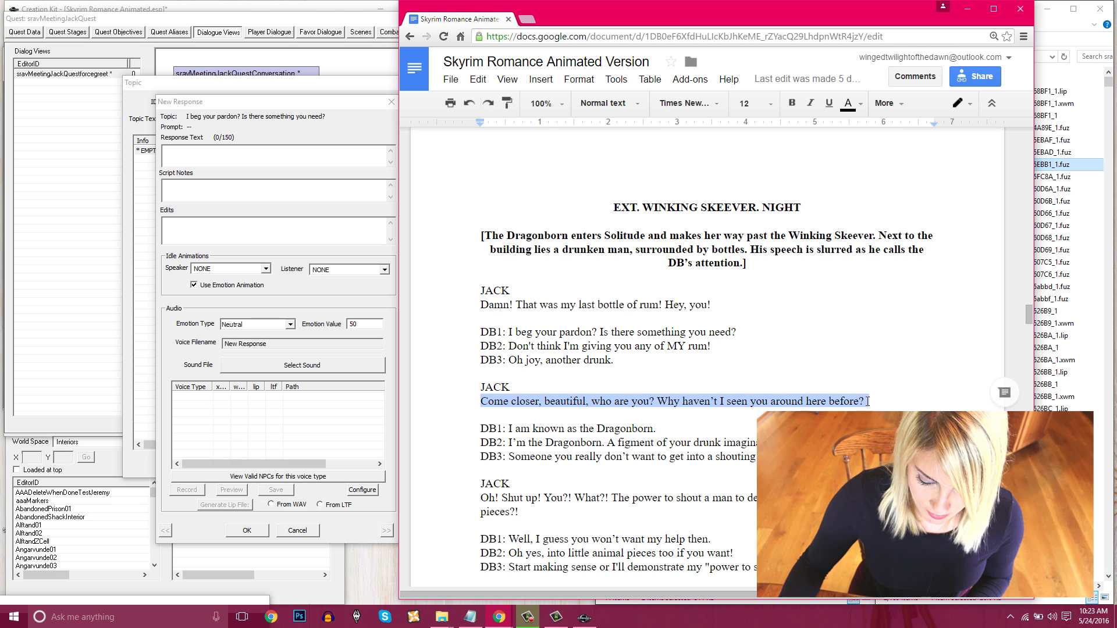
pyautogui.click(206, 158)
pyautogui.hotkey('ctrl', 'v')
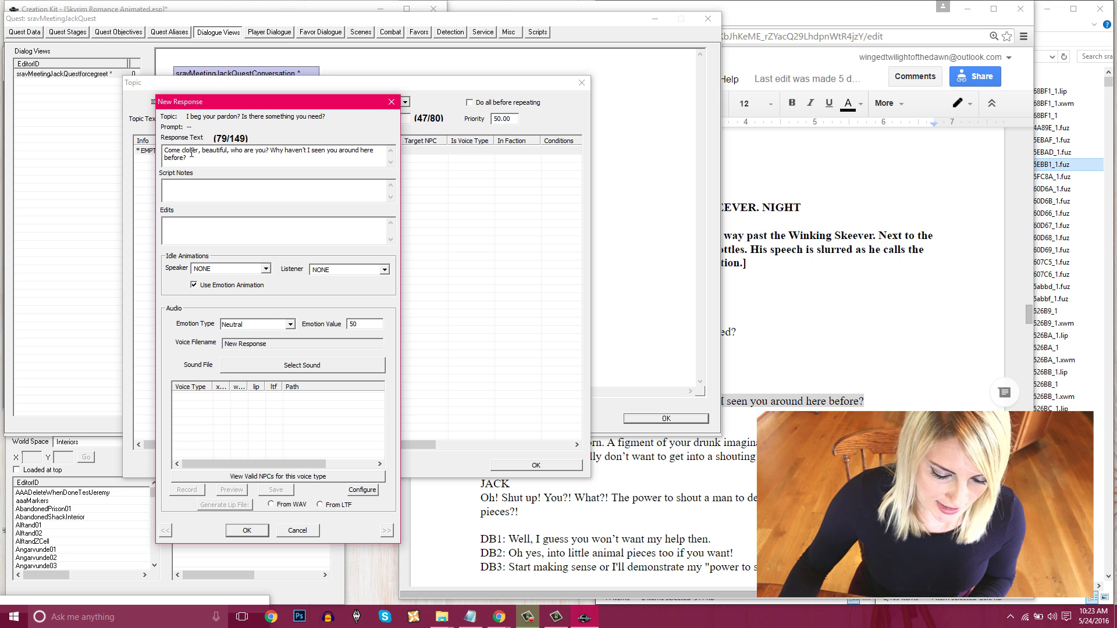
# - Set the response's emotion type to Happy with an emotion value of 75 and accept the response
pyautogui.click(289, 324)
pyautogui.click(250, 362)
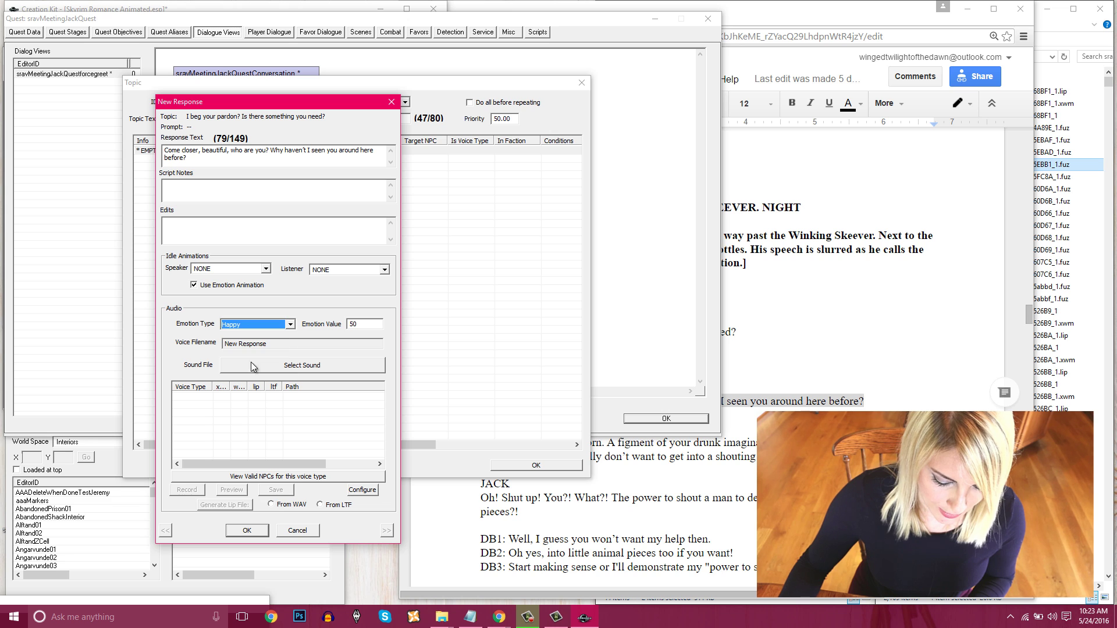
pyautogui.doubleClick(374, 326)
pyautogui.write('75')
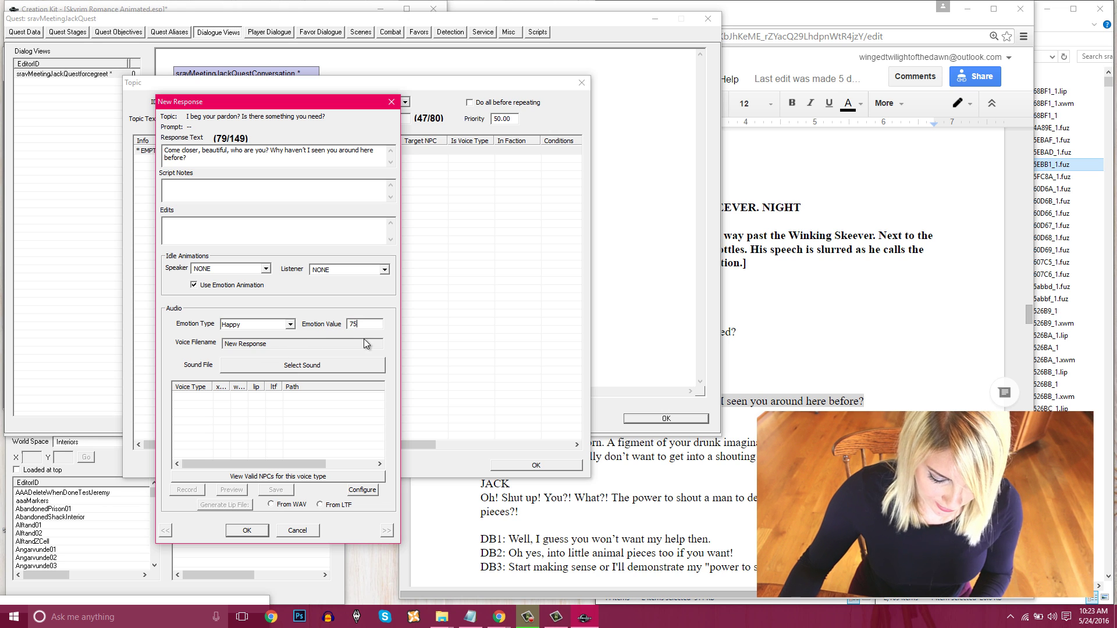
pyautogui.click(249, 529)
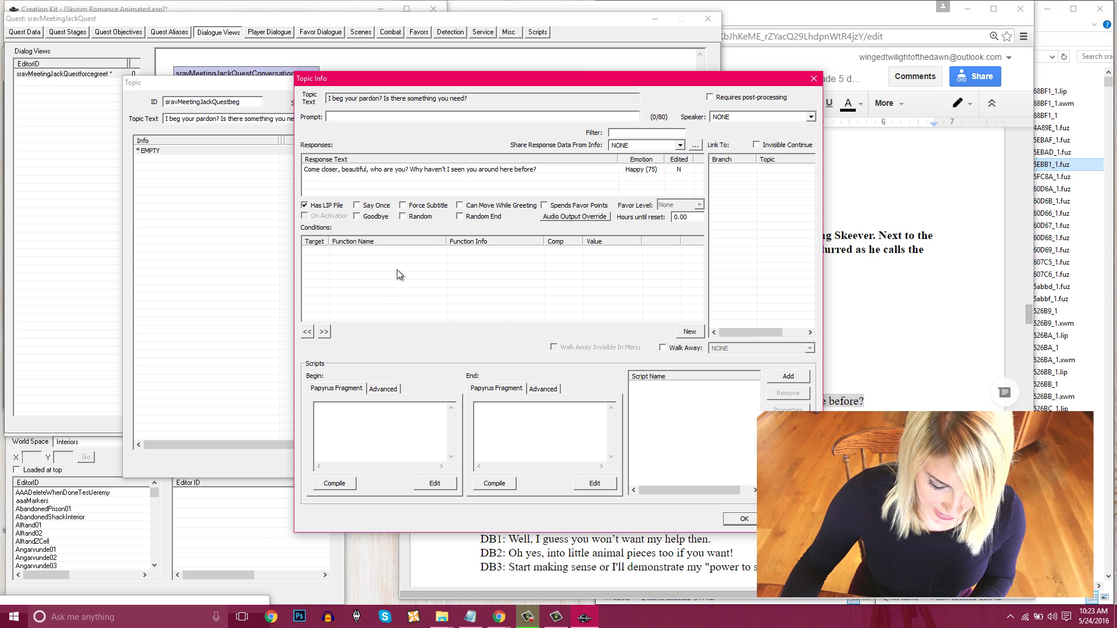
# - Add a GetIsID condition to the topic info for actor sravJack, run on Subject, == 1.0000
pyautogui.rightClick(397, 273)
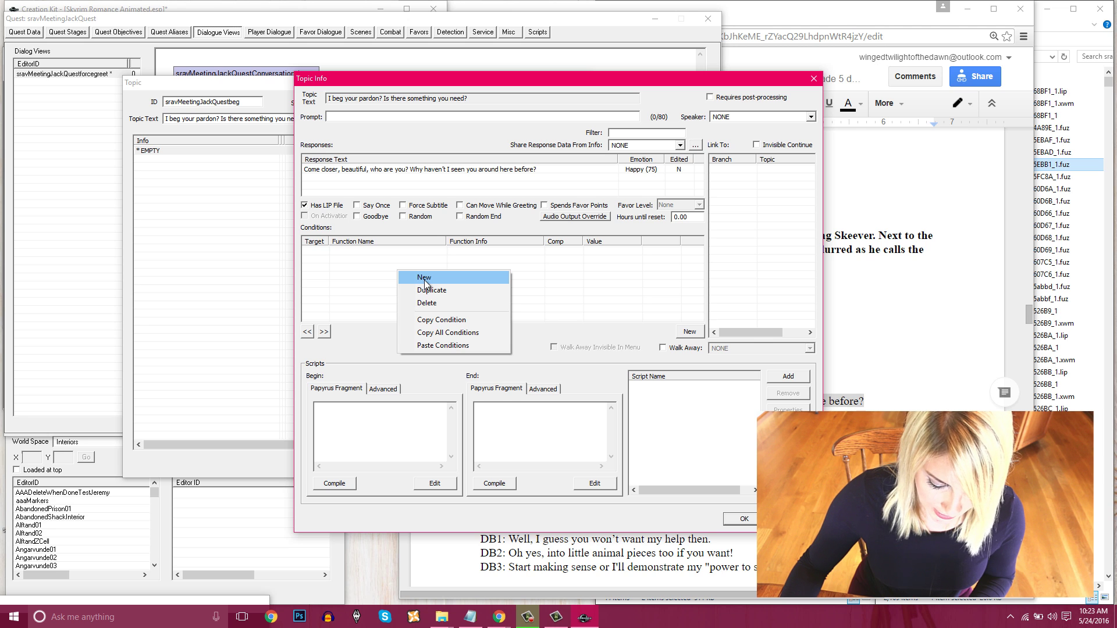
pyautogui.click(424, 280)
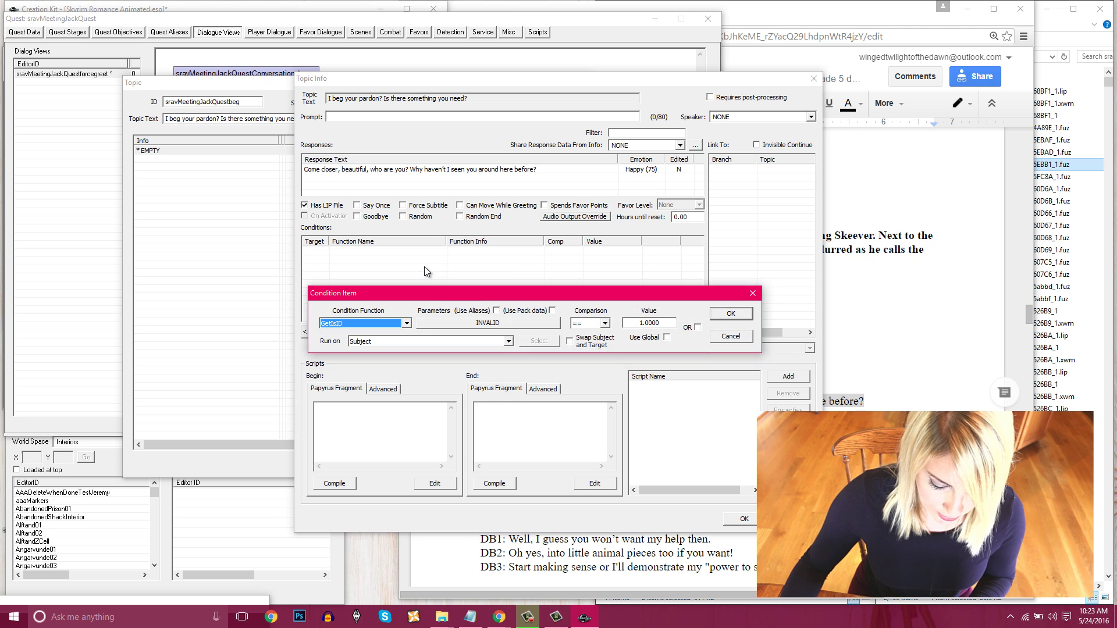
pyautogui.click(446, 324)
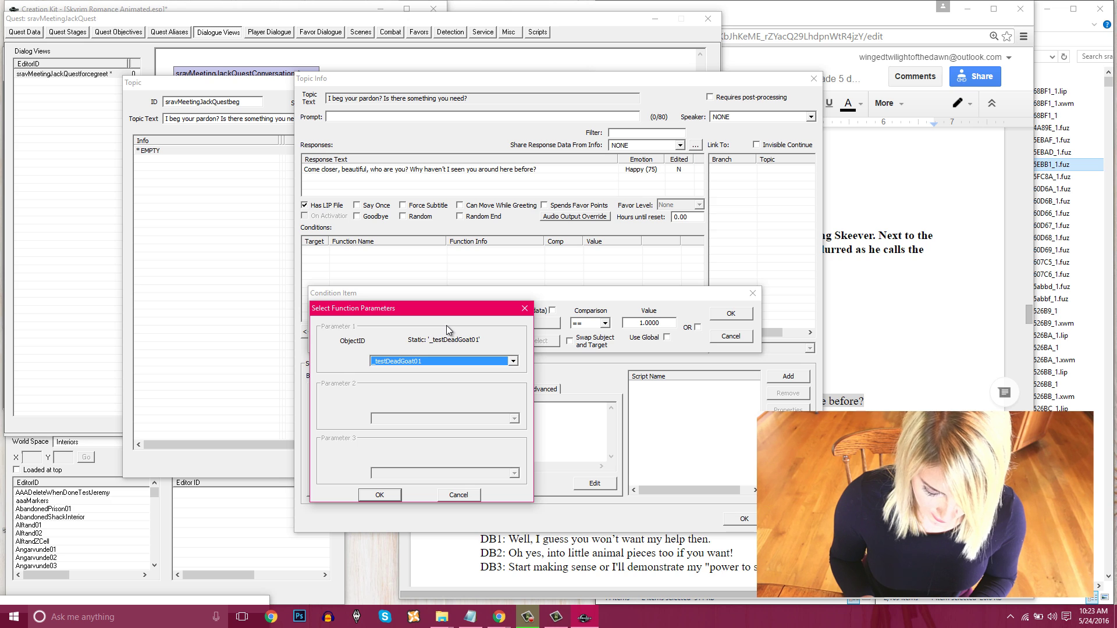
pyautogui.write('sravJack')
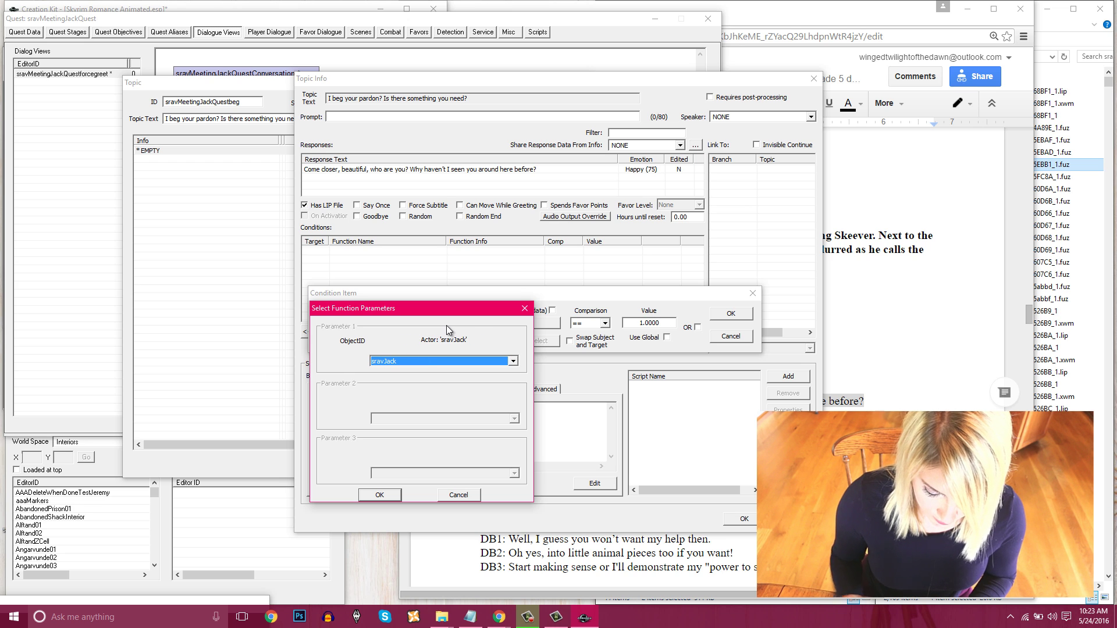
pyautogui.click(379, 493)
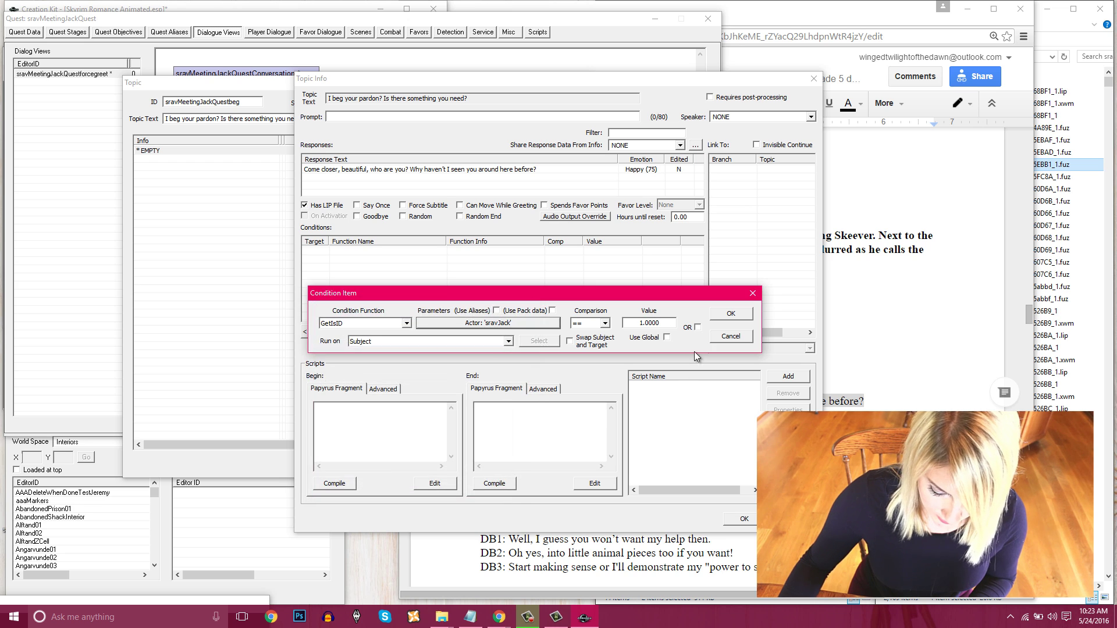
pyautogui.click(733, 317)
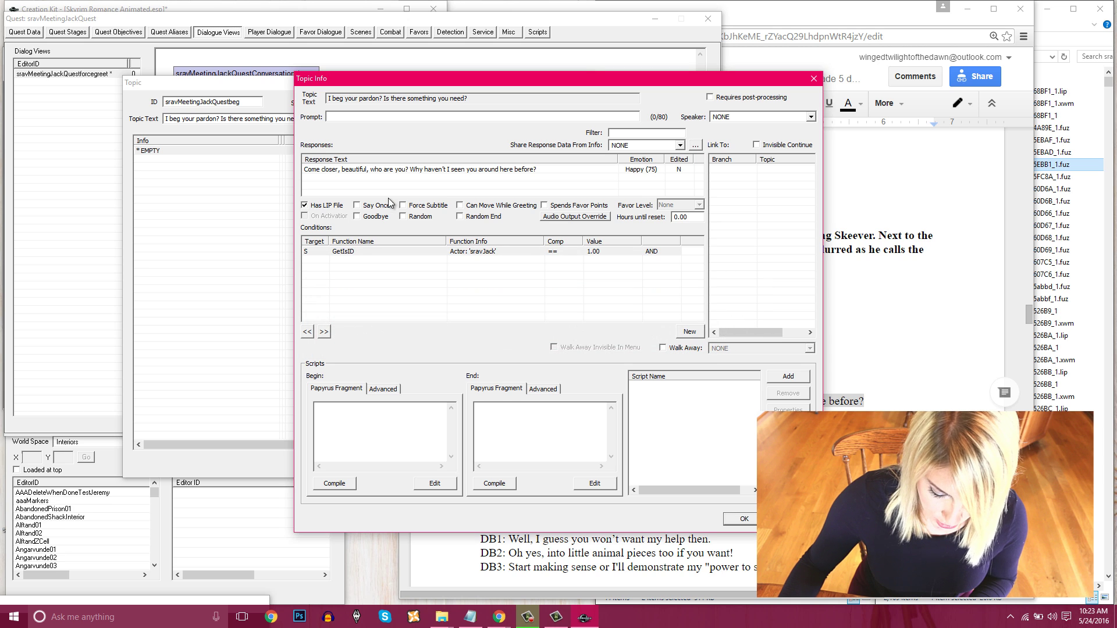
# - Copy the sravJack GetIsID condition and bring up the paste option in the condition list
pyautogui.rightClick(477, 254)
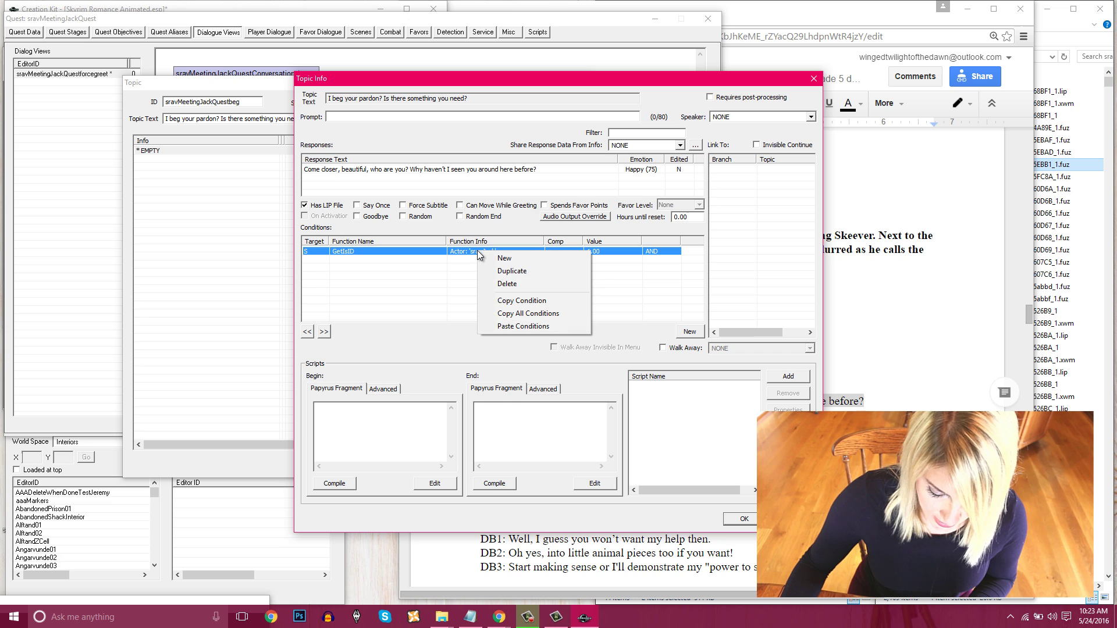
pyautogui.click(521, 300)
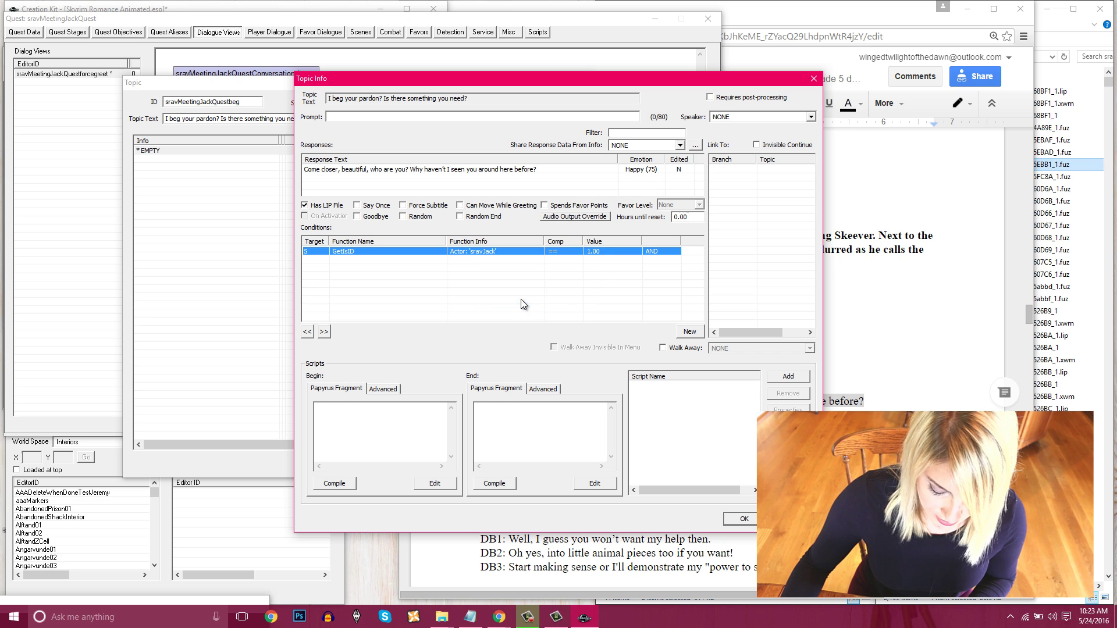
pyautogui.rightClick(477, 283)
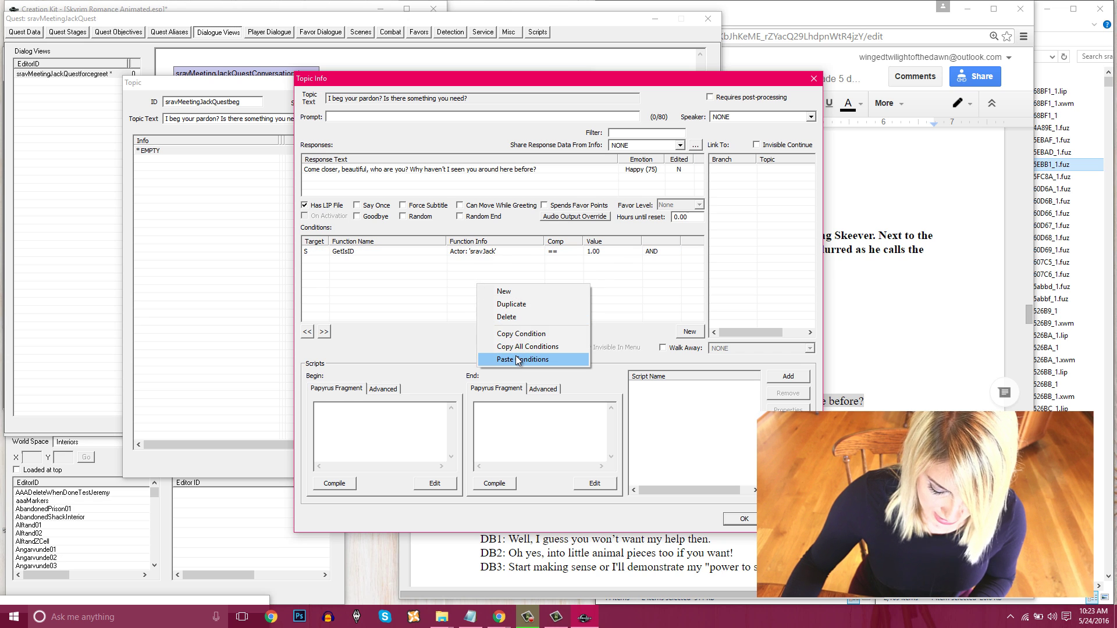